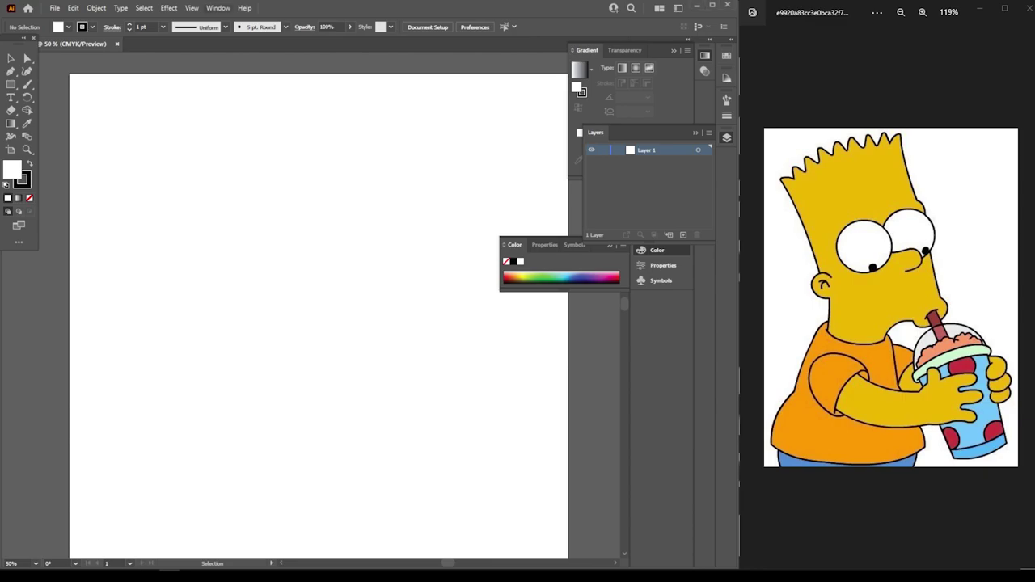
Open the Brush Definition dropdown in the control bar to list the available brushes
left_click(218, 7)
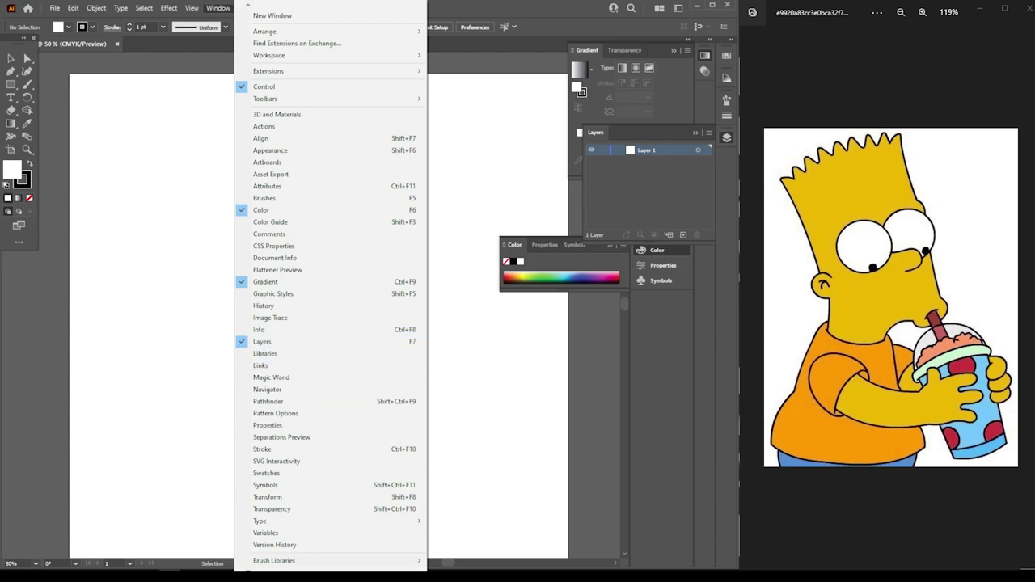
key("F7")
key("F7")
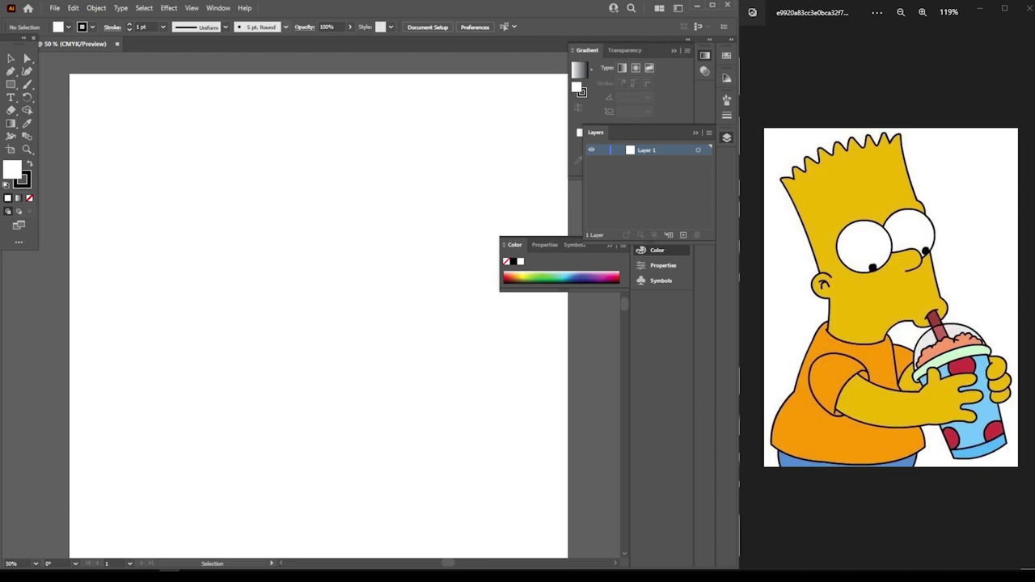
left_click(286, 27)
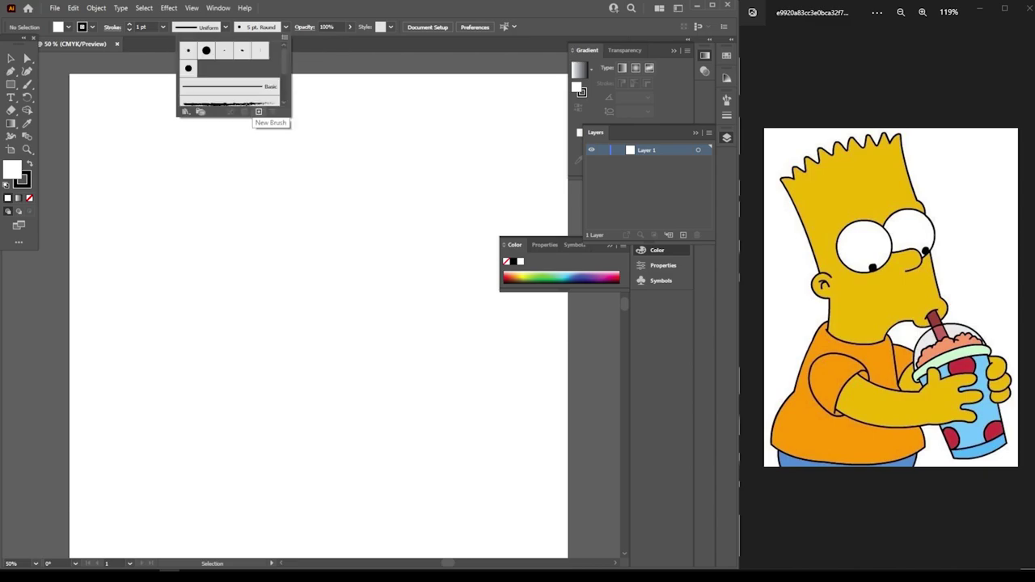
Create Calligraphic Brush 1 with a 3 pt size that varies with pen pressure
left_click(258, 111)
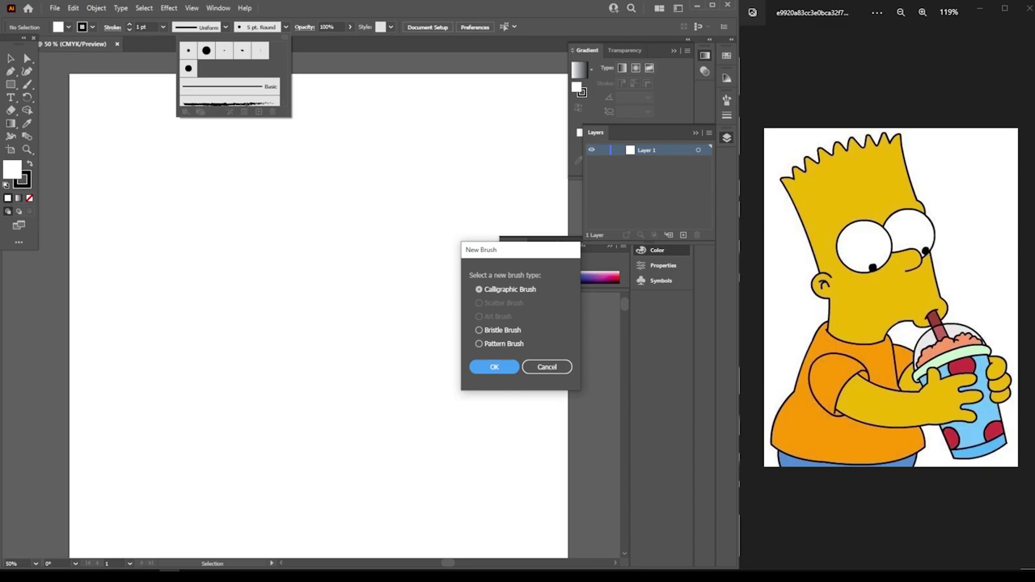
key("Return")
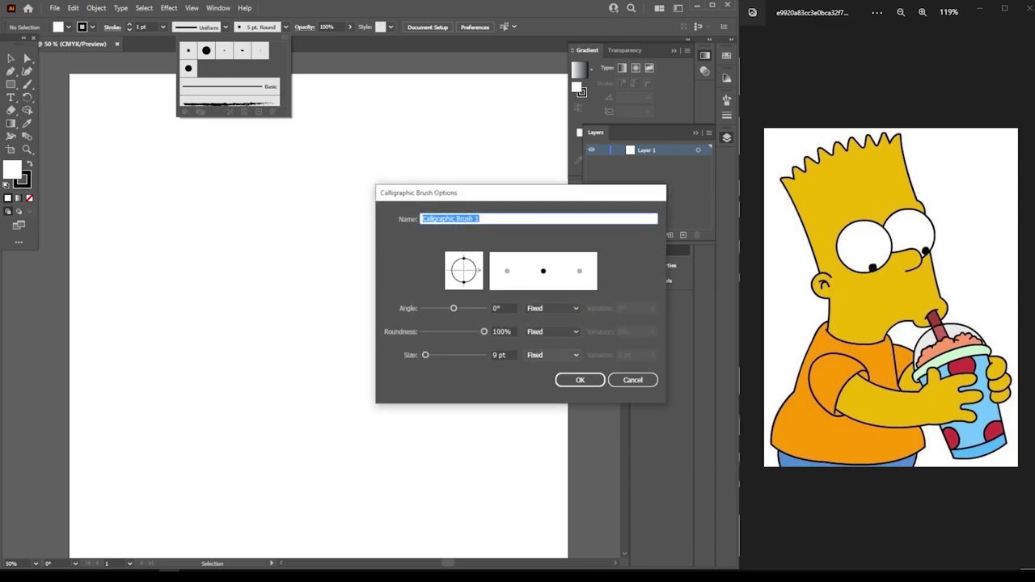
left_click(553, 356)
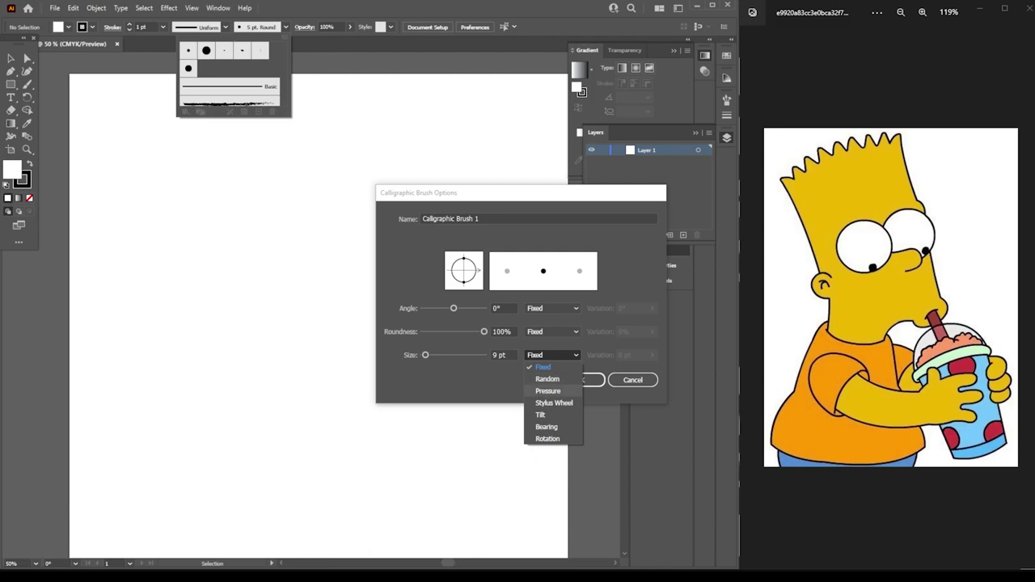
left_click(547, 390)
key("shift+Tab")
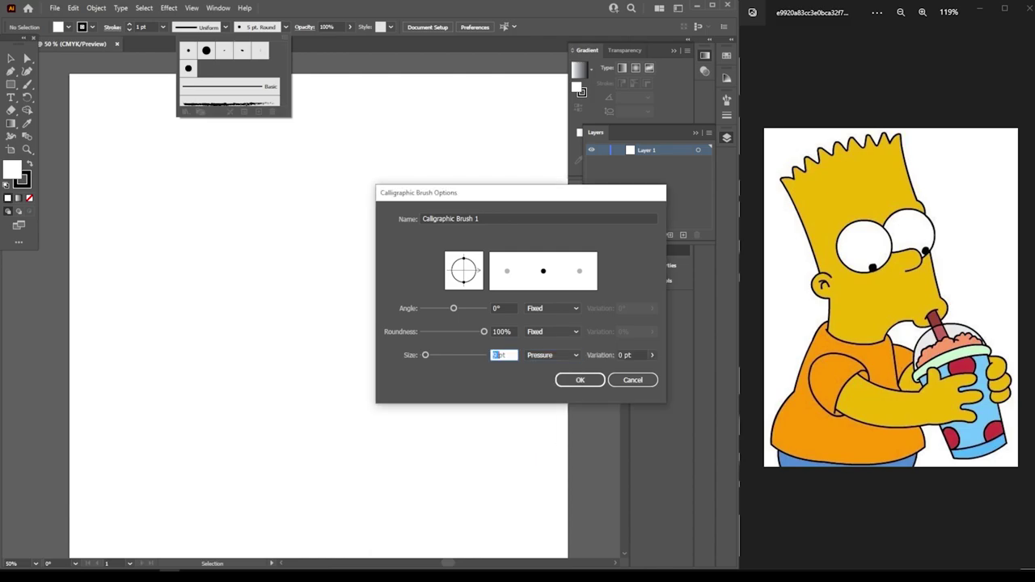
type("3pt")
key("Tab")
key("Return")
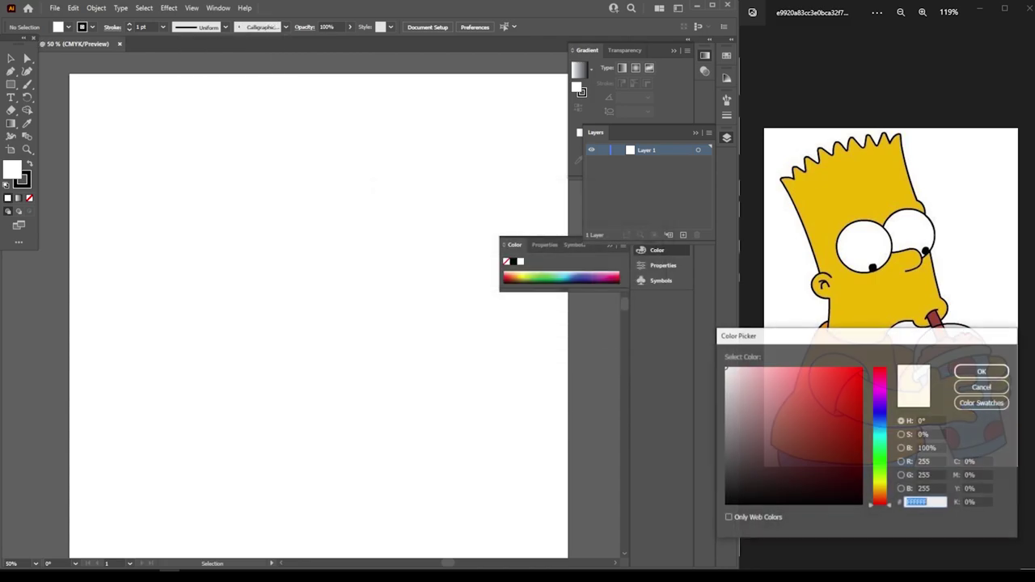
Make the stroke pink FF7BB1 with no fill and paint a short test stroke left of the artboard
type("F79797")
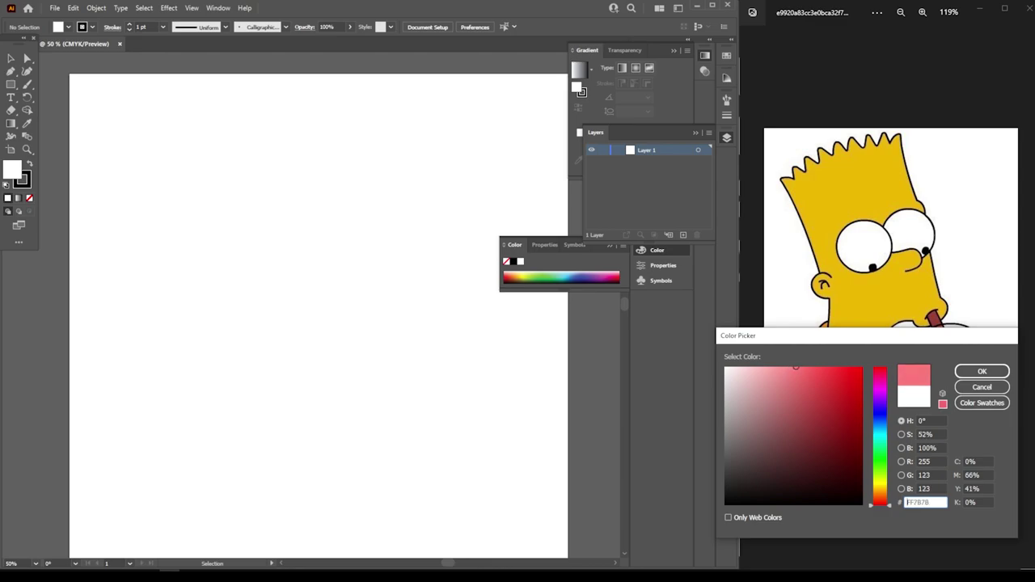
type("FF7BB1")
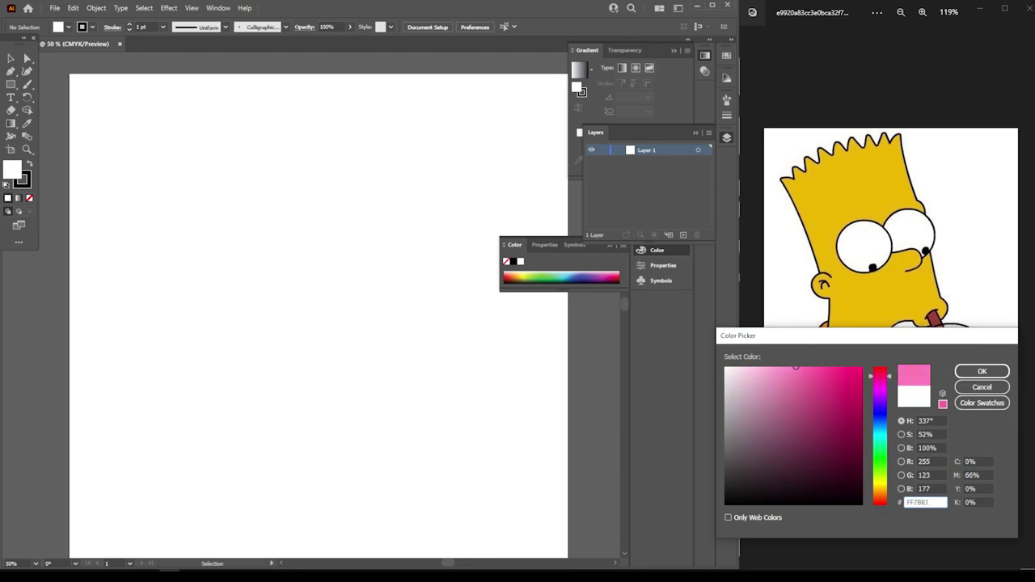
left_click(982, 371)
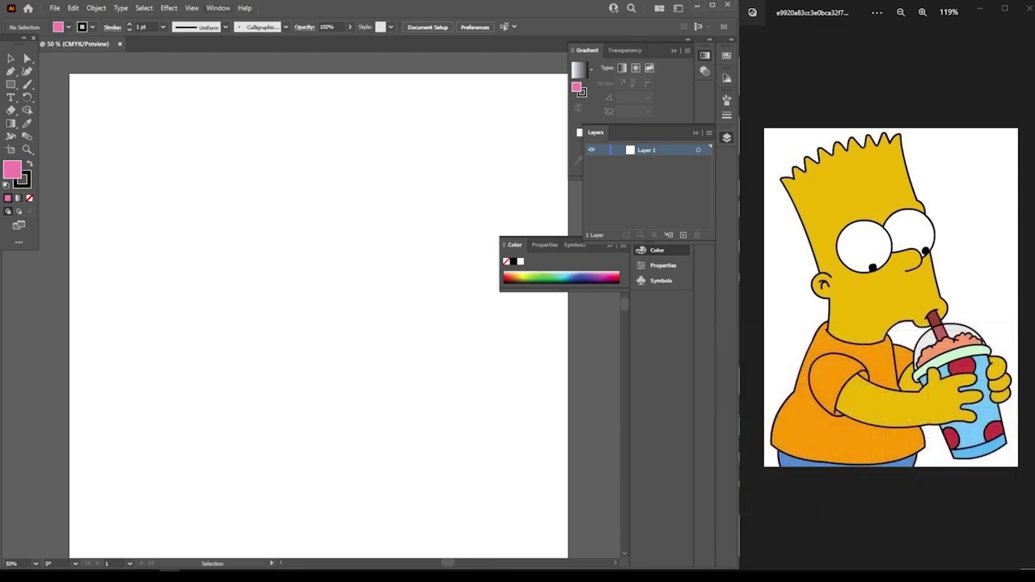
key("shift+x")
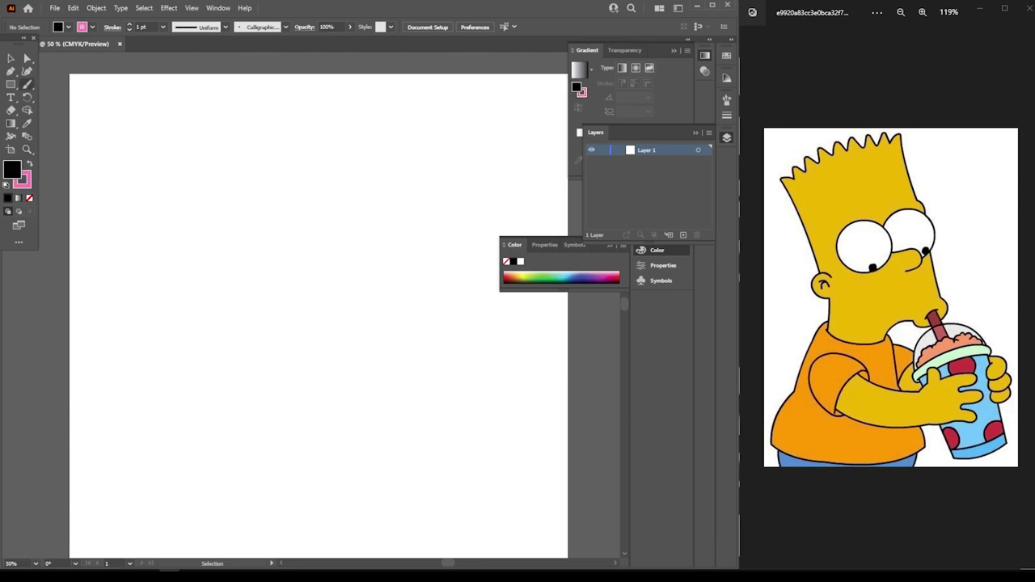
key("b")
left_click_drag(56, 89, 54, 125)
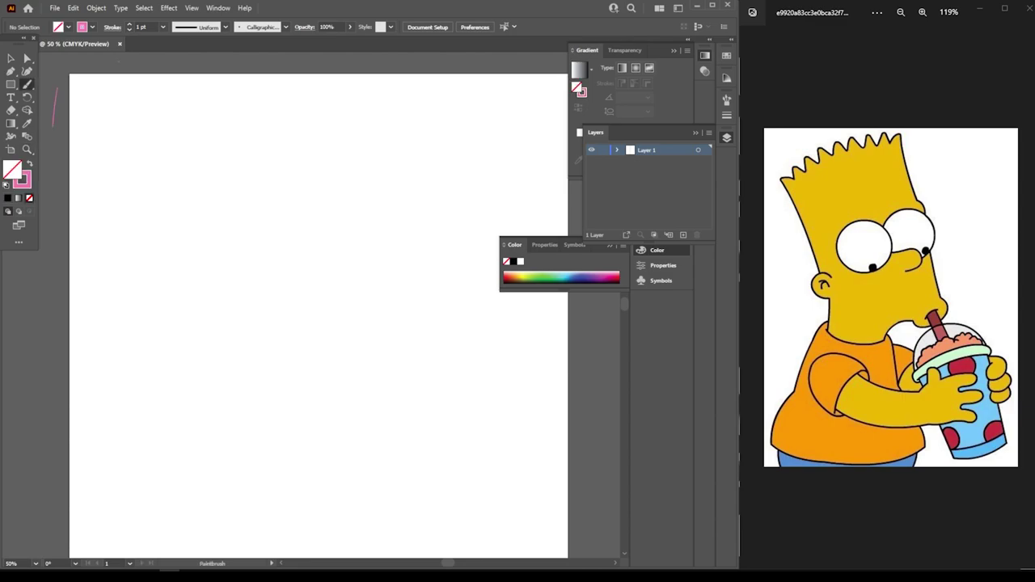
Lower the opacity for new strokes to about 43%
left_click(350, 27)
left_click_drag(332, 39, 324, 40)
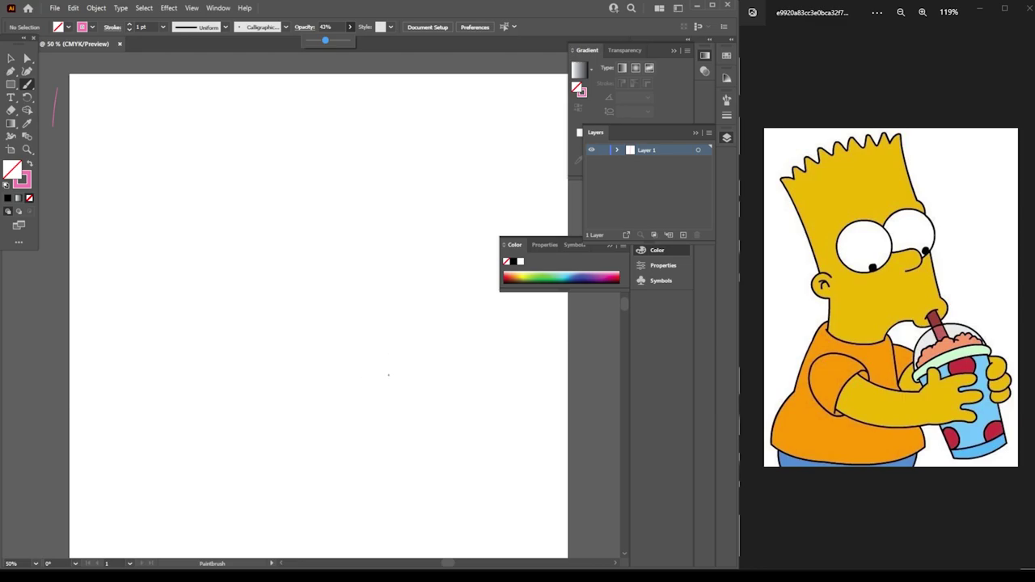
left_click(388, 374)
Sketch Bart's nose loop, lip line and the curve above the nose in pink
mouse_move(386, 375)
left_mouse_down()
mouse_move(350, 396)
mouse_move(395, 360)
left_mouse_up()
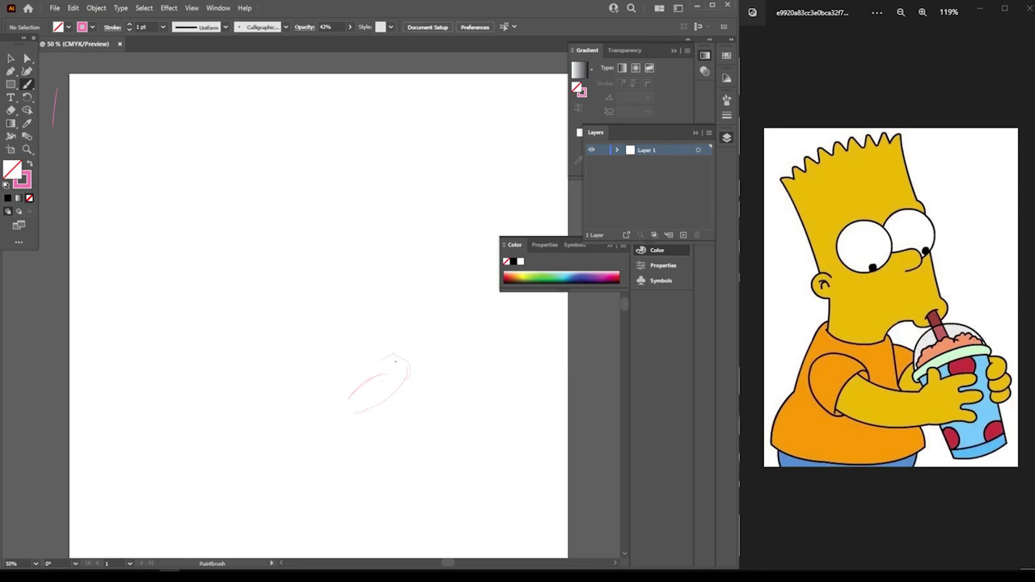
left_click_drag(365, 408, 337, 377)
left_click_drag(397, 360, 363, 243)
mouse_move(329, 382)
left_mouse_down()
mouse_move(300, 366)
mouse_move(264, 377)
mouse_move(246, 428)
left_mouse_up()
mouse_move(364, 283)
left_mouse_down()
mouse_move(331, 296)
mouse_move(305, 284)
left_mouse_up()
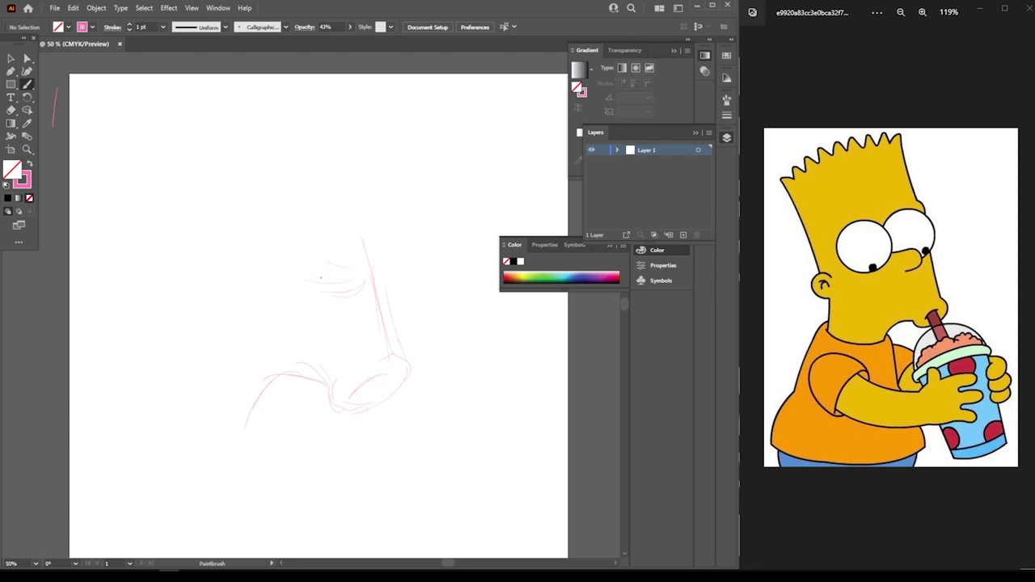
left_click_drag(348, 241, 346, 283)
key("ctrl+z")
mouse_move(303, 252)
left_mouse_down()
mouse_move(345, 248)
mouse_move(317, 243)
left_mouse_up()
left_click_drag(370, 242, 340, 168)
Sketch both round eyes, reinforce the bridge between them, and add a hair curl
left_click_drag(211, 275, 298, 236)
left_click_drag(283, 272, 267, 181)
left_click_drag(290, 225, 203, 217)
mouse_move(200, 217)
left_mouse_down()
mouse_move(231, 202)
mouse_move(293, 202)
mouse_move(211, 186)
left_mouse_up()
left_click_drag(198, 242, 296, 235)
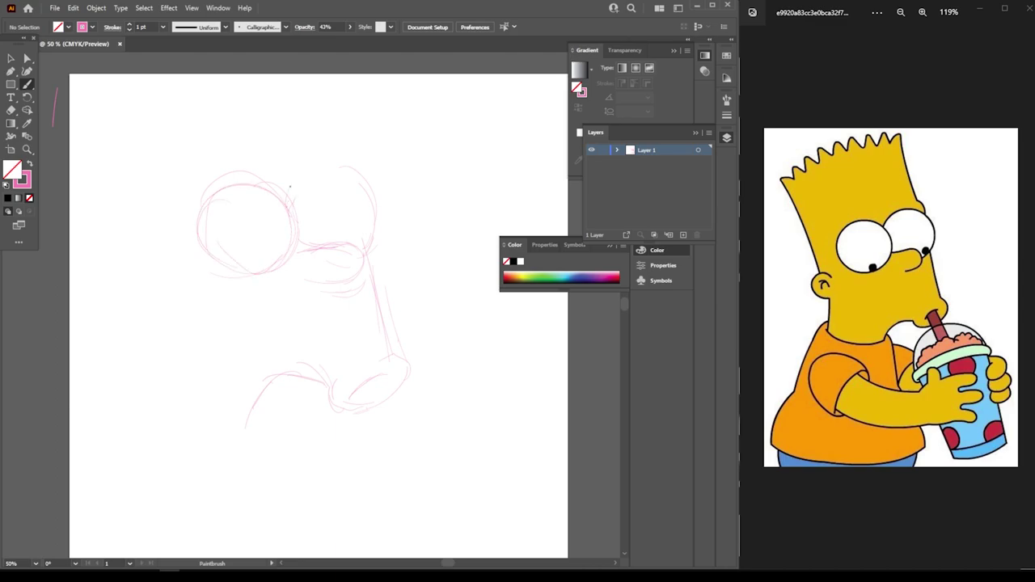
left_click_drag(290, 201, 322, 170)
mouse_move(360, 240)
left_mouse_down()
mouse_move(356, 175)
mouse_move(282, 188)
left_mouse_up()
mouse_move(338, 244)
left_mouse_down()
mouse_move(337, 273)
mouse_move(351, 255)
mouse_move(325, 243)
mouse_move(293, 284)
left_mouse_up()
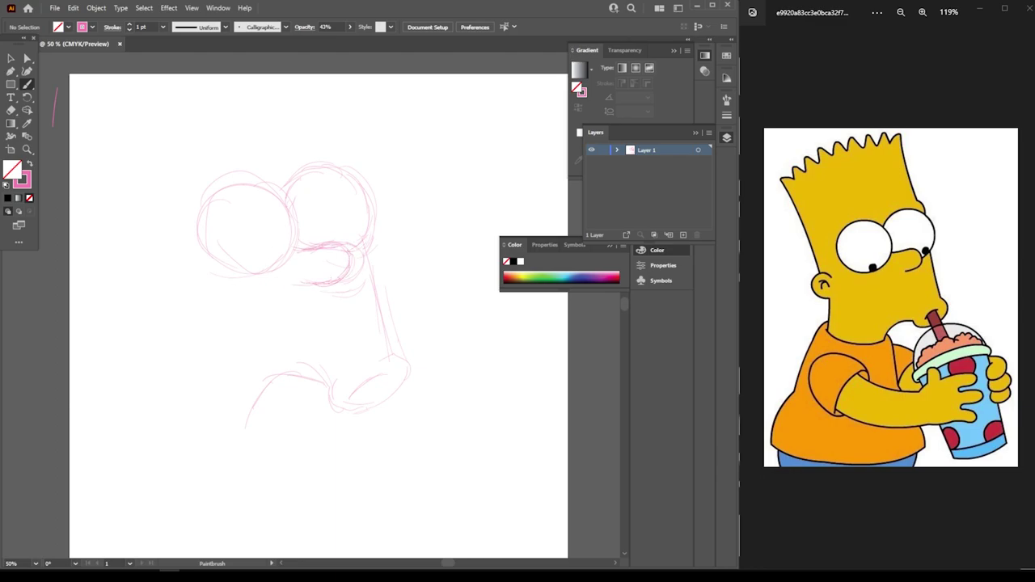
left_click_drag(367, 241, 372, 204)
mouse_move(298, 249)
left_mouse_down()
mouse_move(315, 247)
mouse_move(207, 257)
mouse_move(206, 215)
left_mouse_up()
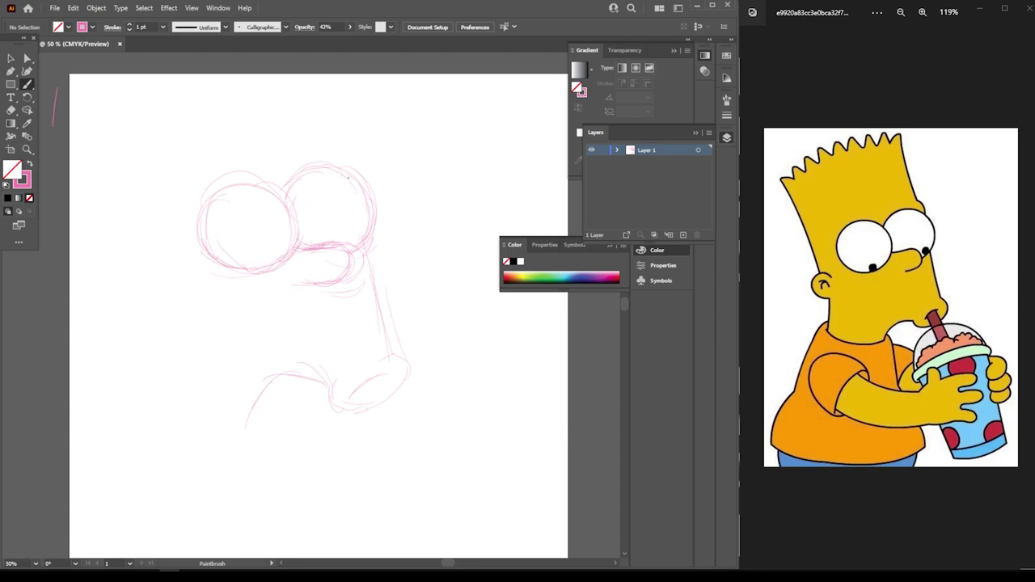
left_click_drag(344, 166, 353, 166)
key("v")
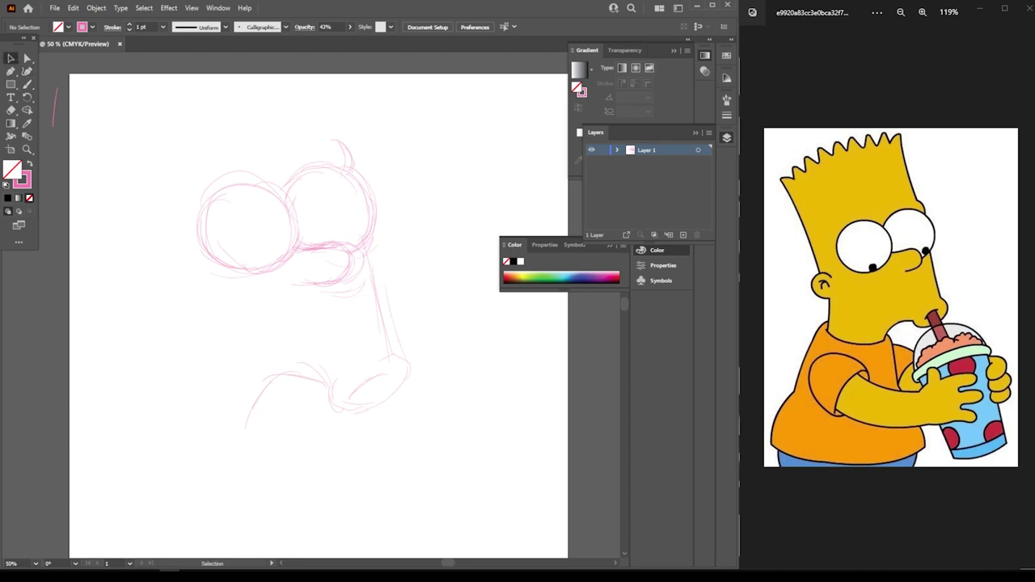
Move the whole pink sketch right and down on the page
left_click_drag(155, 144, 434, 415)
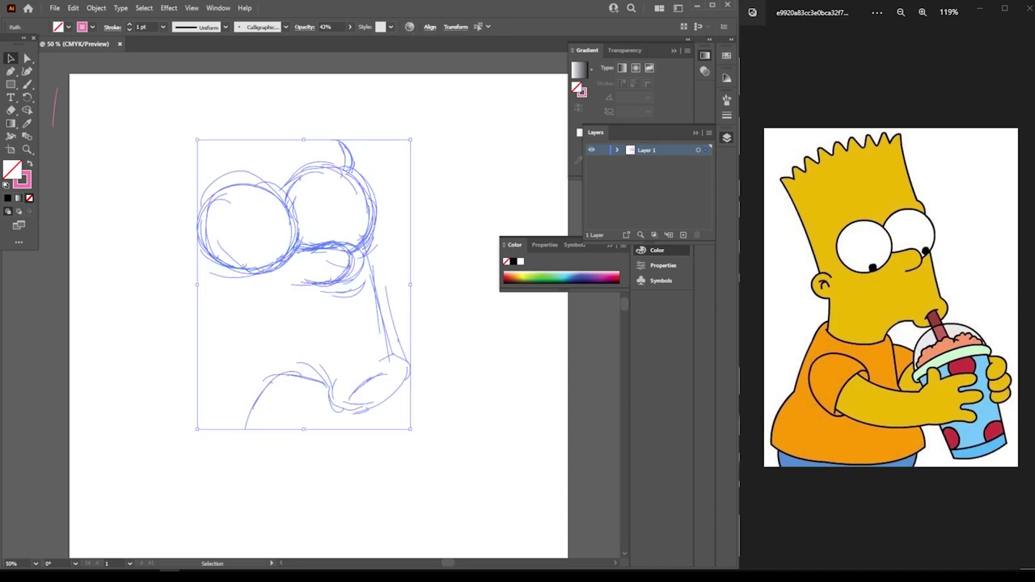
left_click_drag(346, 400, 413, 462)
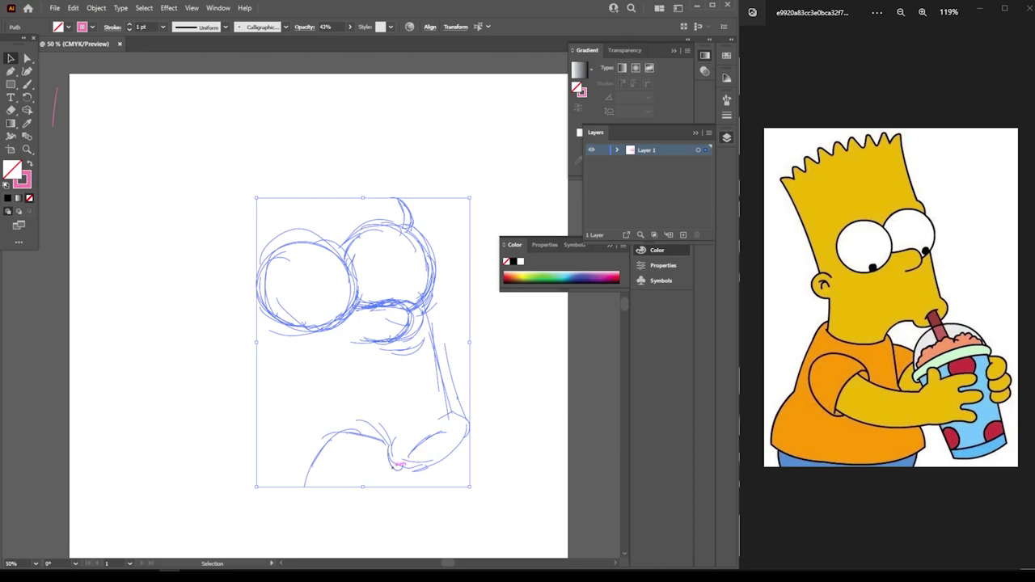
key("ctrl+shift+a")
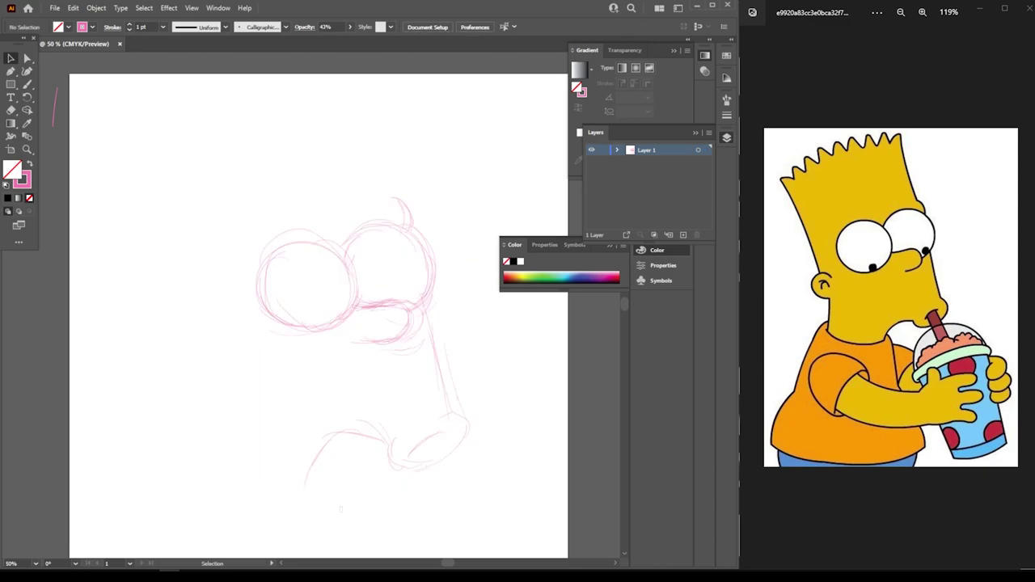
Shrink the lower nose and mouth strokes slightly
left_click_drag(340, 509, 453, 380)
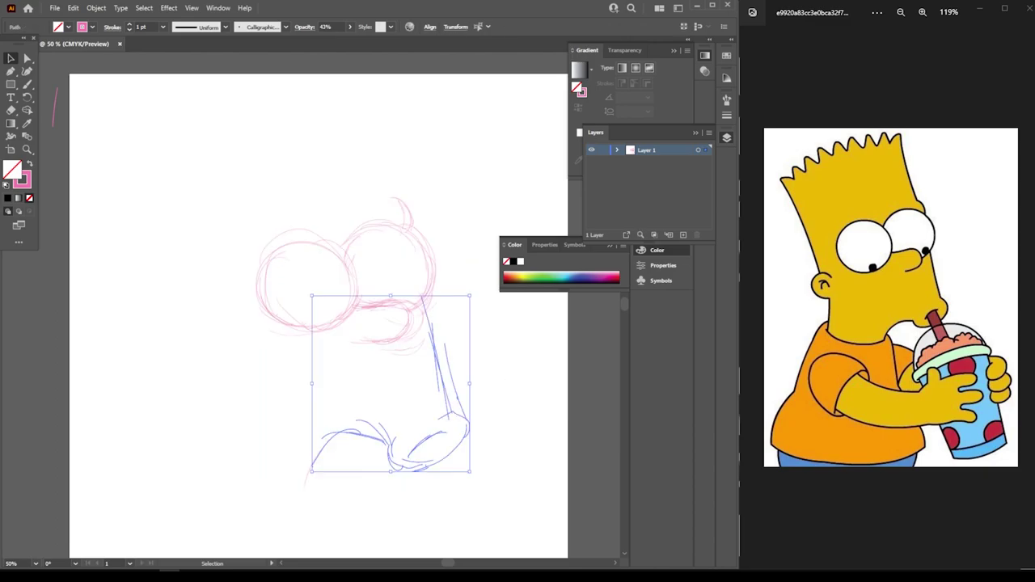
left_click_drag(470, 472, 465, 451)
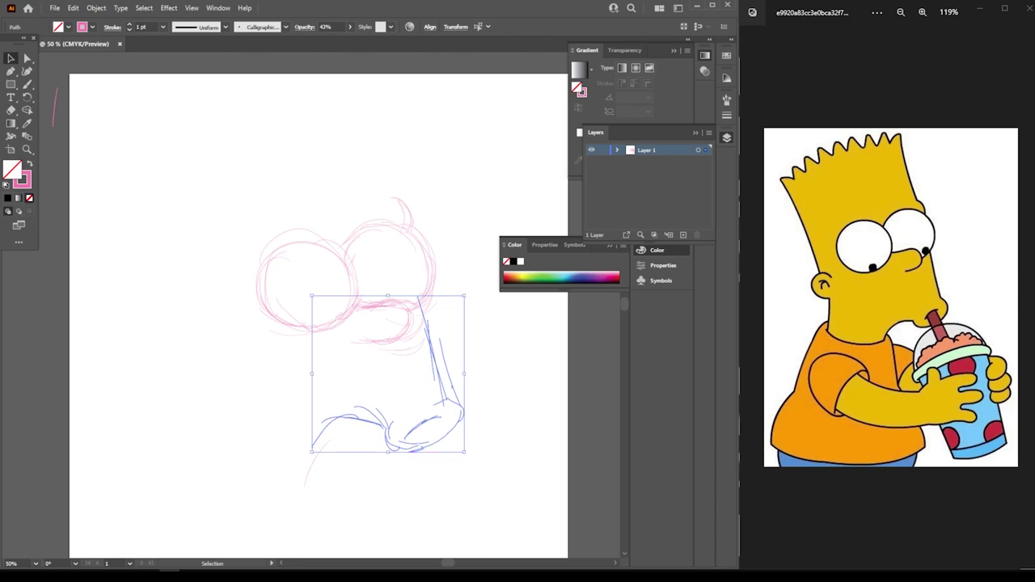
key("ctrl+shift+a")
left_click(10, 85)
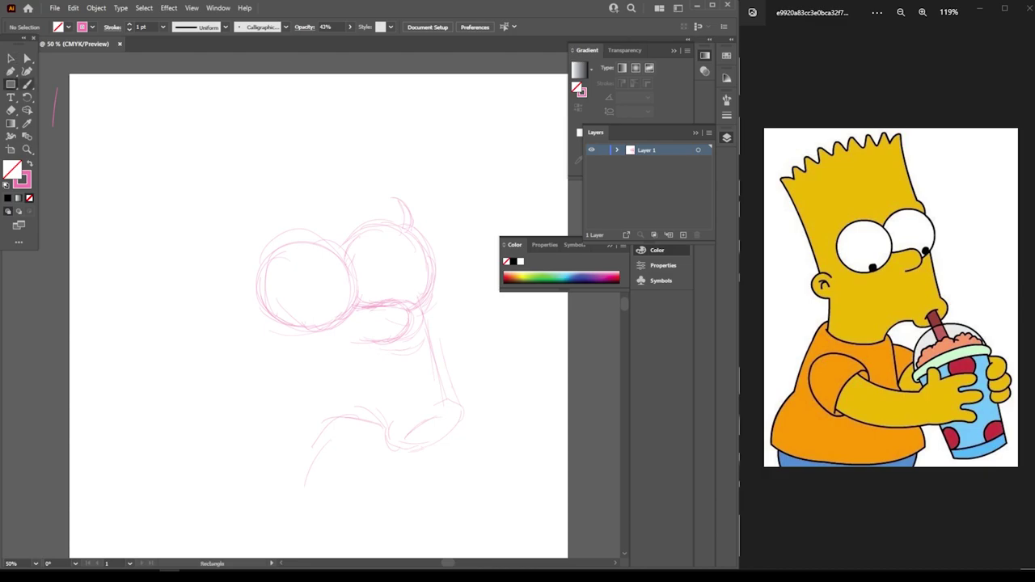
key("b")
Sketch the mouth and chin curves and retrace the nose line
mouse_move(381, 428)
left_mouse_down()
mouse_move(348, 422)
mouse_move(307, 467)
left_mouse_up()
left_click_drag(336, 432, 307, 472)
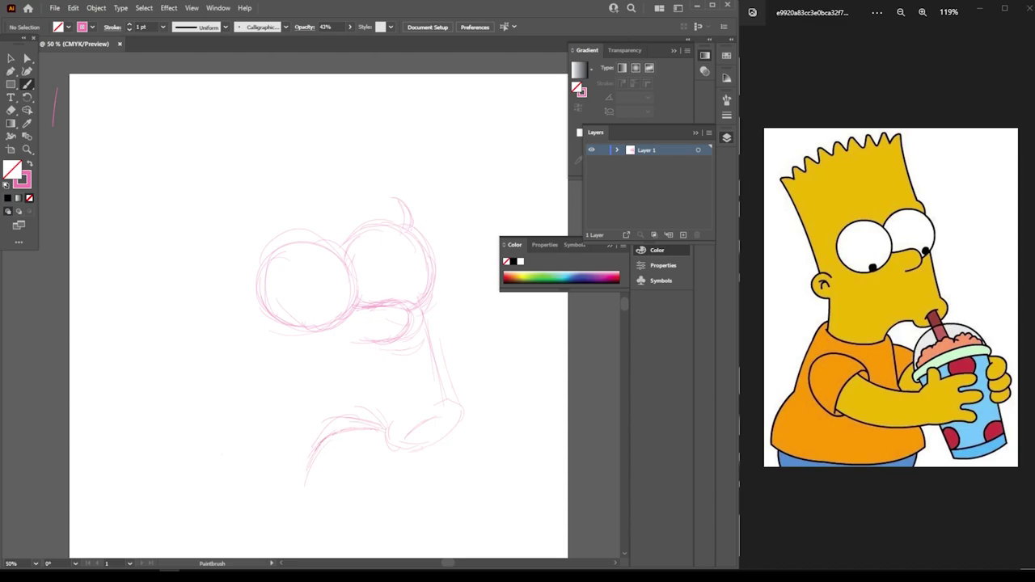
mouse_move(381, 428)
left_mouse_down()
mouse_move(328, 437)
mouse_move(365, 437)
left_mouse_up()
left_click_drag(436, 417, 414, 431)
mouse_move(439, 396)
left_mouse_down()
mouse_move(457, 429)
mouse_move(417, 449)
mouse_move(390, 446)
mouse_move(393, 426)
mouse_move(392, 442)
mouse_move(371, 435)
left_mouse_up()
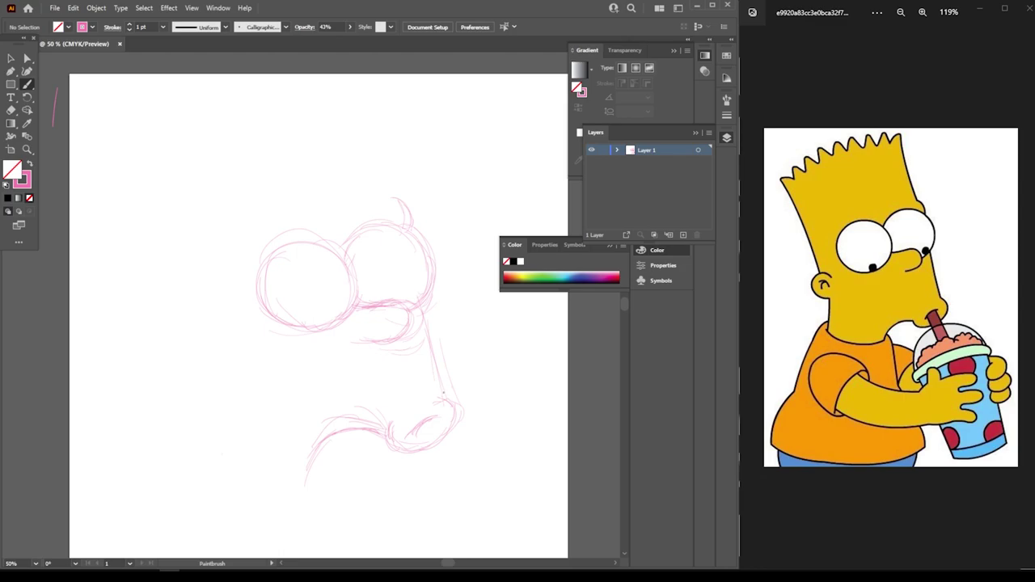
mouse_move(425, 308)
left_mouse_down()
mouse_move(437, 382)
mouse_move(434, 359)
left_mouse_up()
Select the hair curl stroke, then deselect it
left_click(11, 58)
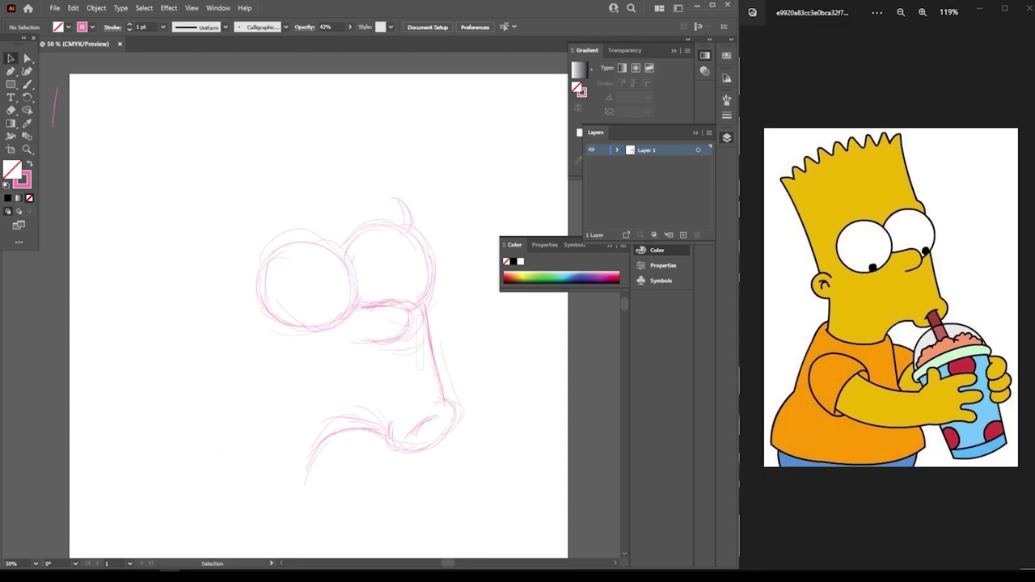
left_click_drag(437, 340, 450, 323)
left_click_drag(379, 192, 427, 223)
left_click_drag(383, 190, 425, 211)
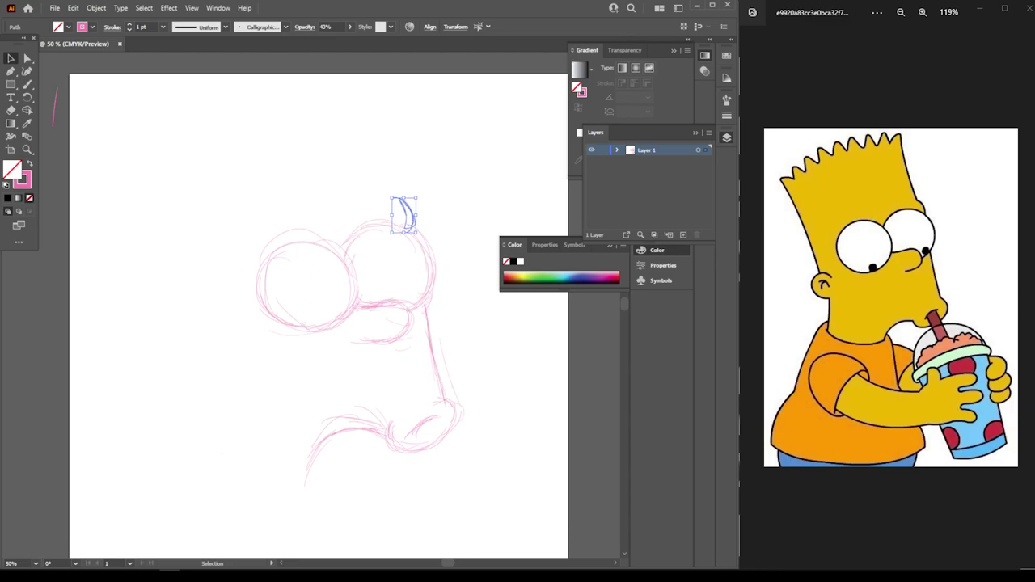
key("ctrl+shift+a")
key("b")
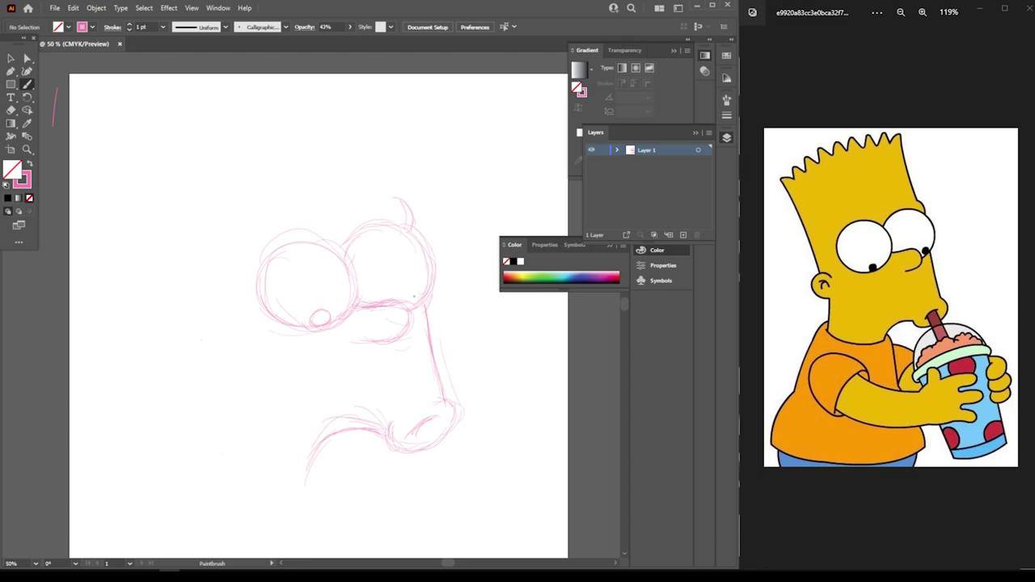
Add a small stroke under the right eye and a vertical line left of the mouth
left_click_drag(404, 304, 411, 293)
mouse_move(212, 474)
left_mouse_down()
mouse_move(217, 393)
mouse_move(223, 404)
left_mouse_up()
left_click_drag(202, 335, 215, 416)
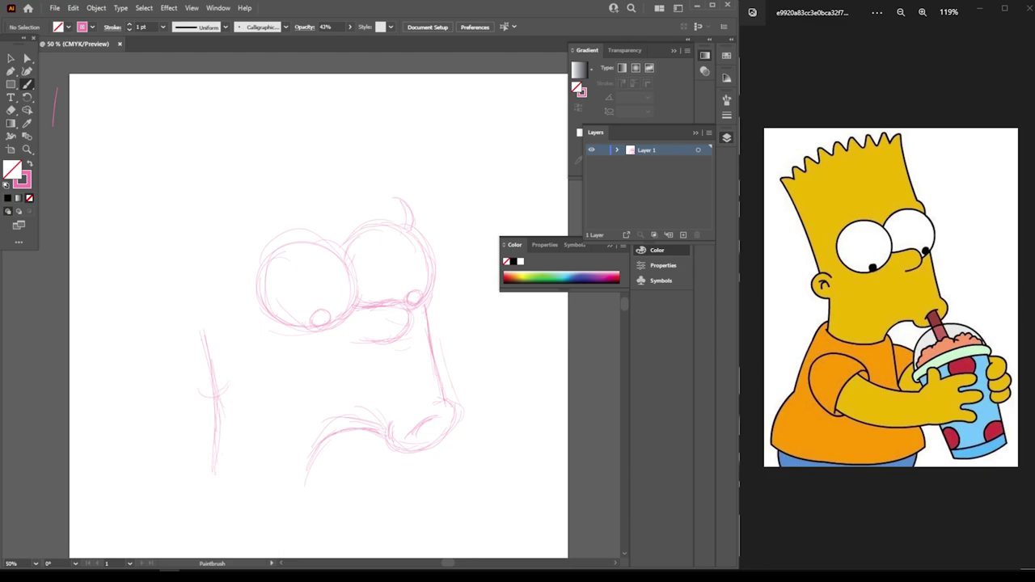
Sketch the round ear and the long diagonal back-of-head line
mouse_move(227, 384)
left_mouse_down()
mouse_move(181, 364)
mouse_move(236, 364)
mouse_move(221, 331)
mouse_move(170, 360)
mouse_move(192, 393)
mouse_move(233, 356)
mouse_move(212, 338)
left_mouse_up()
mouse_move(188, 332)
left_mouse_down()
mouse_move(176, 380)
mouse_move(186, 334)
mouse_move(217, 367)
mouse_move(199, 354)
mouse_move(201, 374)
mouse_move(217, 372)
left_mouse_up()
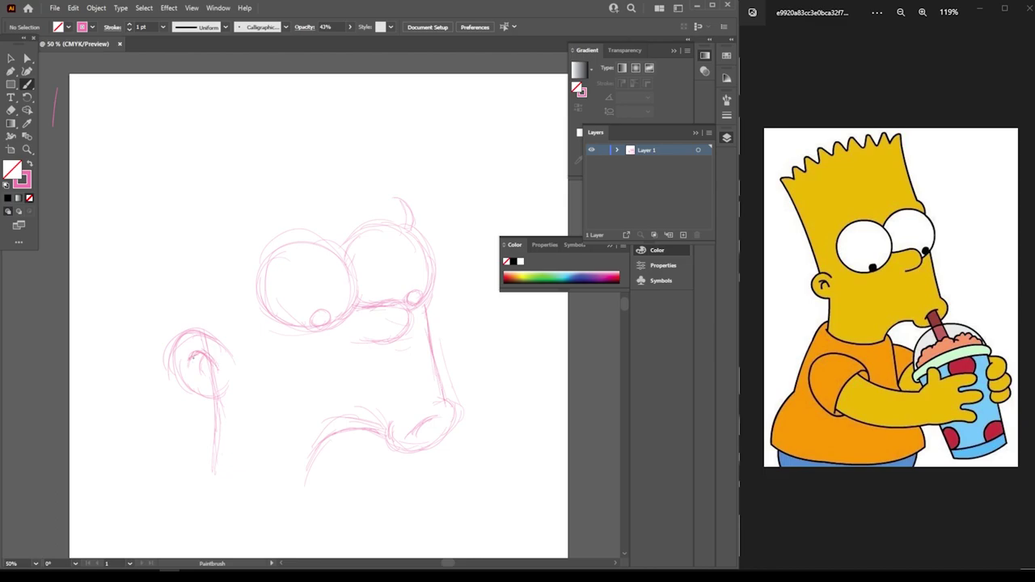
left_click_drag(202, 328, 155, 205)
left_click_drag(193, 303, 143, 186)
left_click_drag(179, 259, 147, 193)
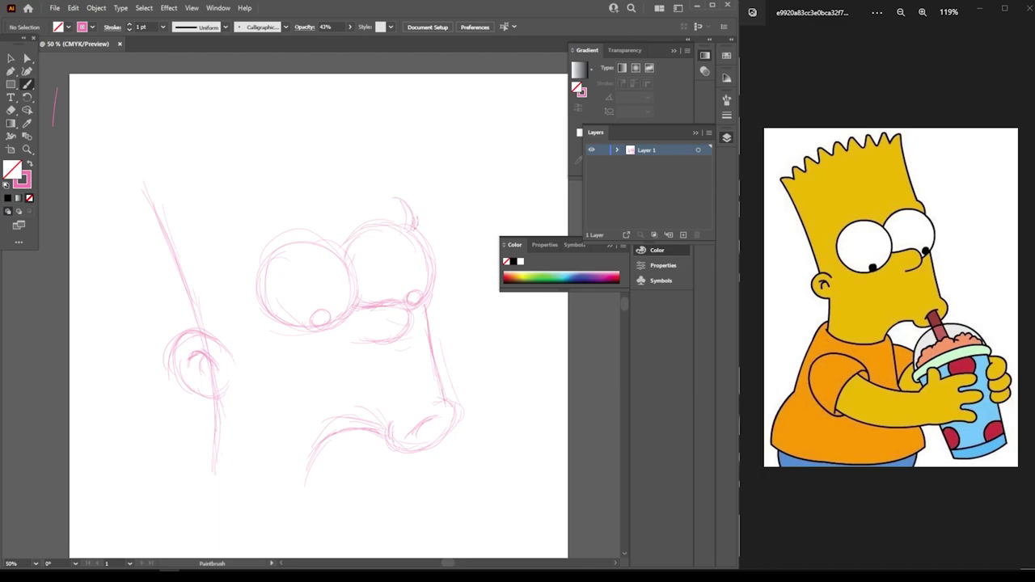
Draw the forehead line above the right eye with a hook at the top
mouse_move(414, 214)
left_mouse_down()
mouse_move(393, 192)
mouse_move(403, 211)
mouse_move(388, 128)
left_mouse_up()
mouse_move(400, 181)
left_mouse_down()
mouse_move(377, 101)
mouse_move(391, 173)
left_mouse_up()
left_click_drag(379, 129, 366, 76)
left_click_drag(369, 77, 351, 97)
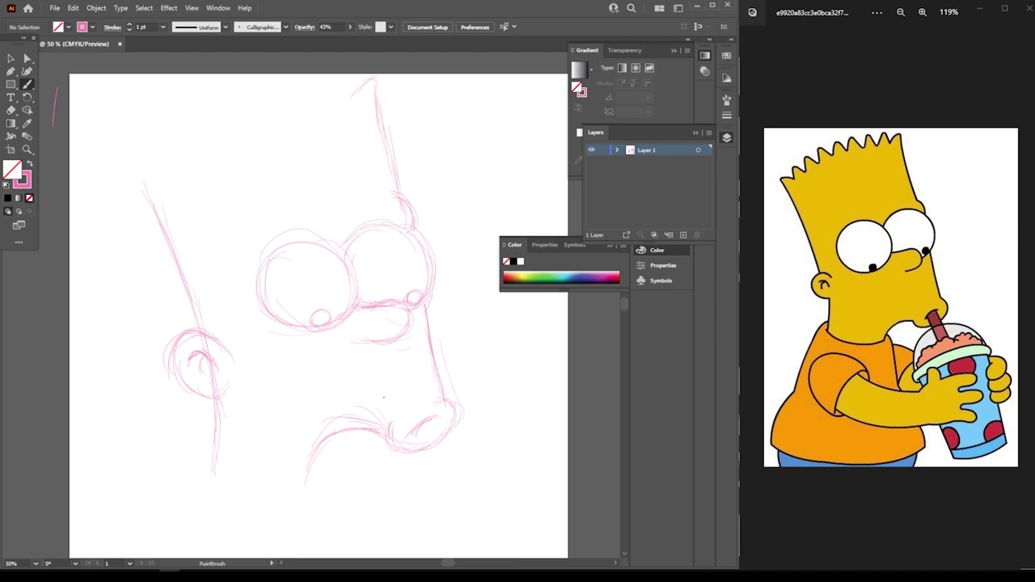
key("ctrl+minus")
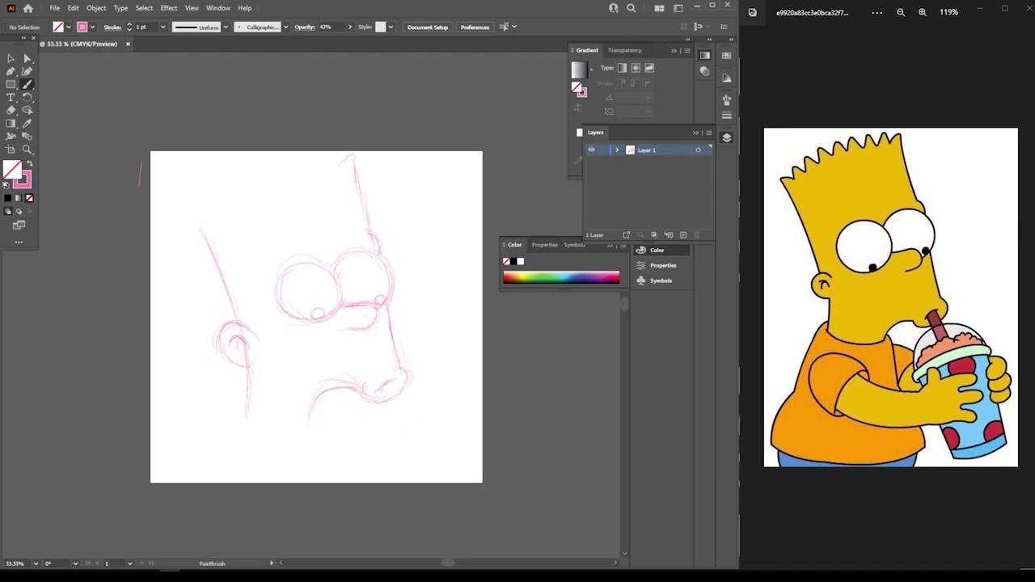
key("ctrl+plus")
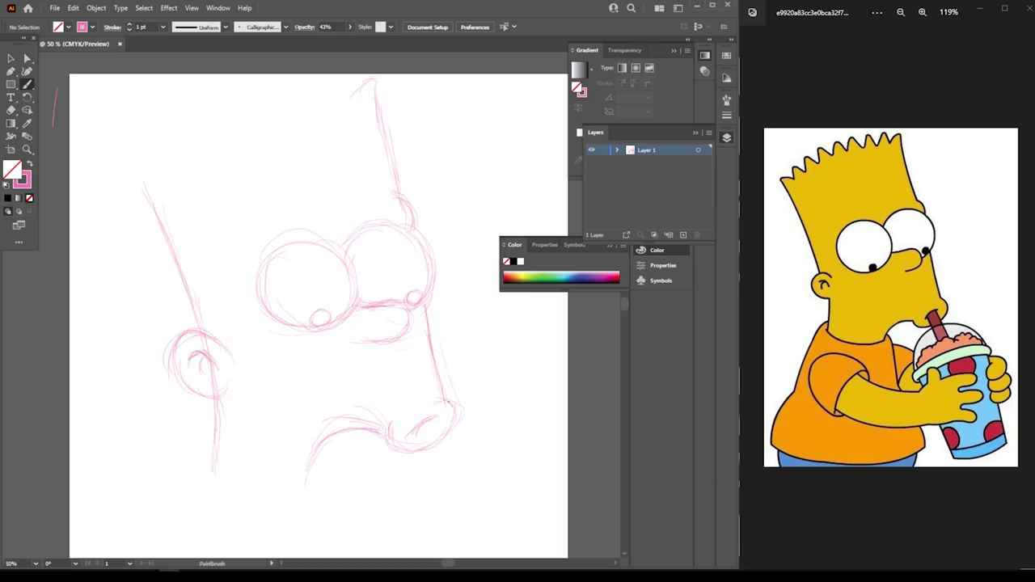
Retrace the nose line several times down toward the mouth
left_click_drag(450, 405, 428, 334)
left_click_drag(442, 369, 424, 307)
left_click_drag(438, 350, 427, 323)
mouse_move(432, 337)
left_mouse_down()
mouse_move(421, 299)
mouse_move(433, 343)
left_mouse_up()
scroll(409, 534, "down", 2)
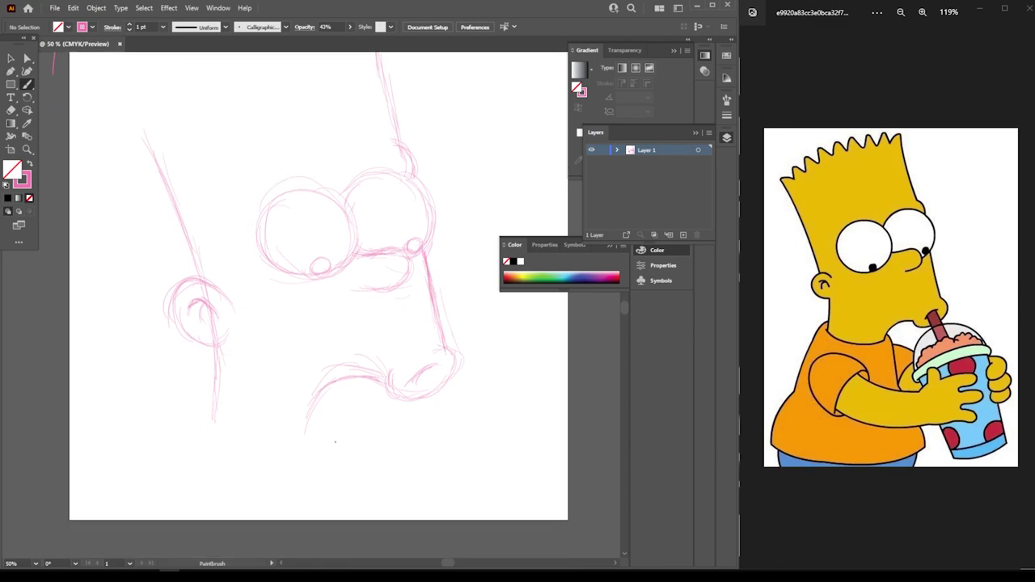
Delete the stray stroke below the nose
key("v")
left_click_drag(304, 331, 372, 369)
key("Delete")
Narrow the mouth strokes from the left and nudge them down under the nose
left_click_drag(354, 397, 417, 352)
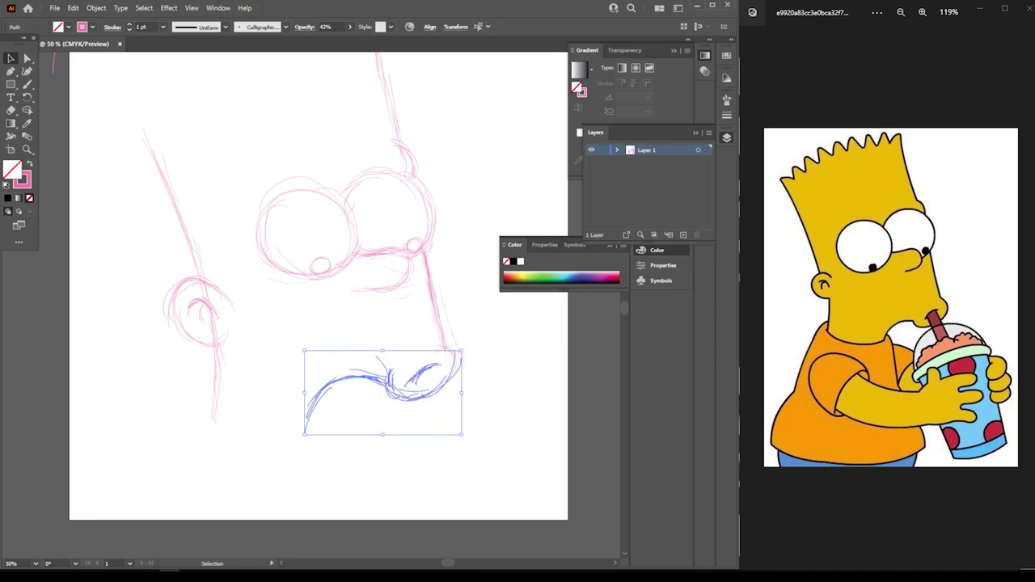
left_click_drag(305, 435, 331, 434)
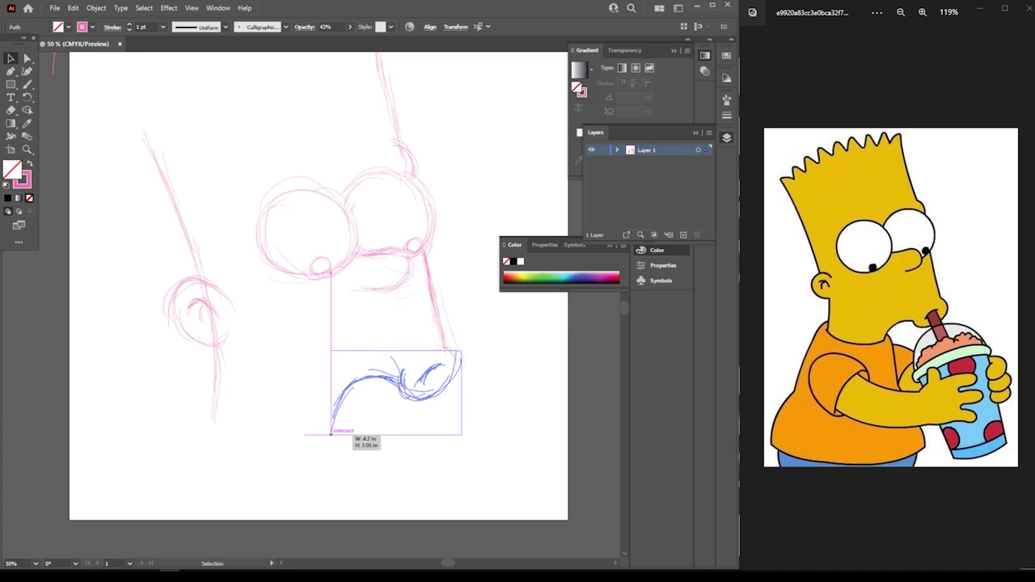
left_click_drag(331, 434, 330, 434)
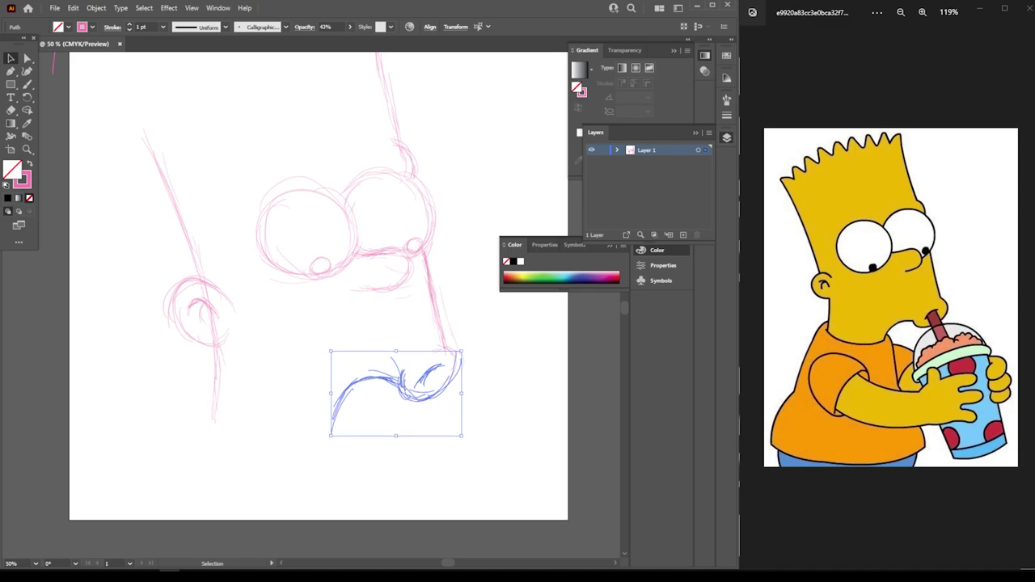
key("Down")
key("Down")
key("Down")
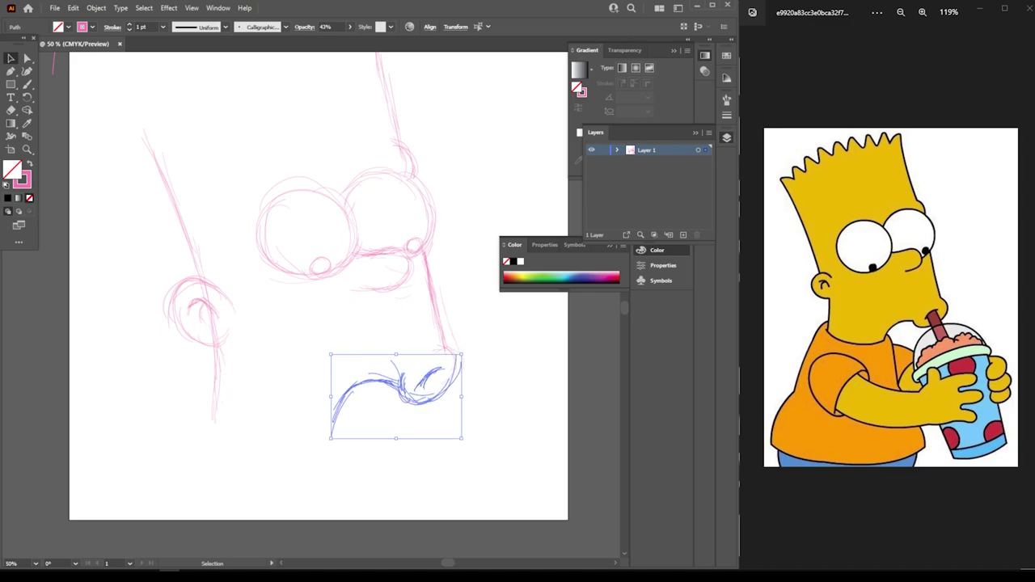
key("ctrl+shift+a")
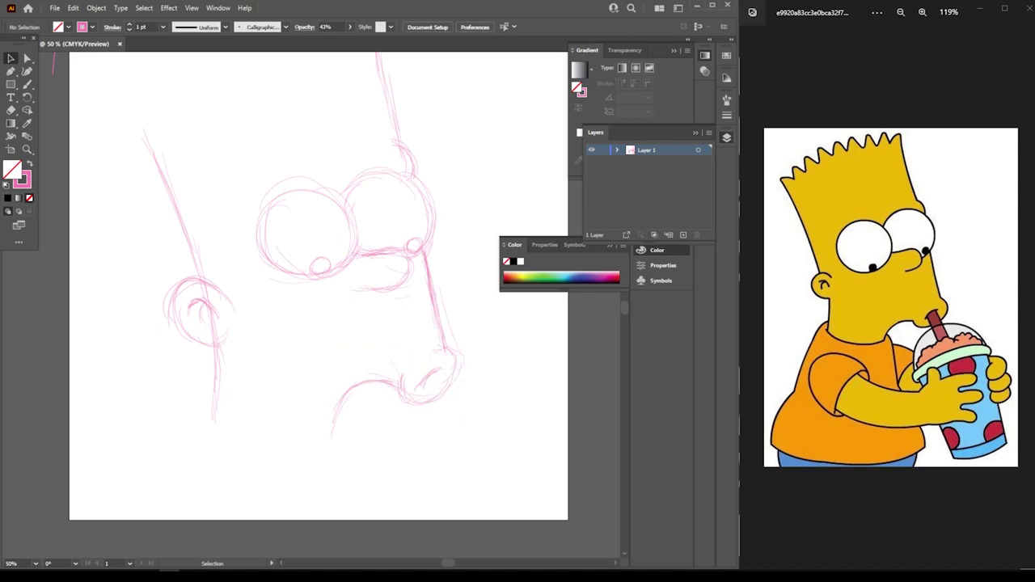
key("ctrl+minus")
key("ctrl+plus")
key("ctrl+plus")
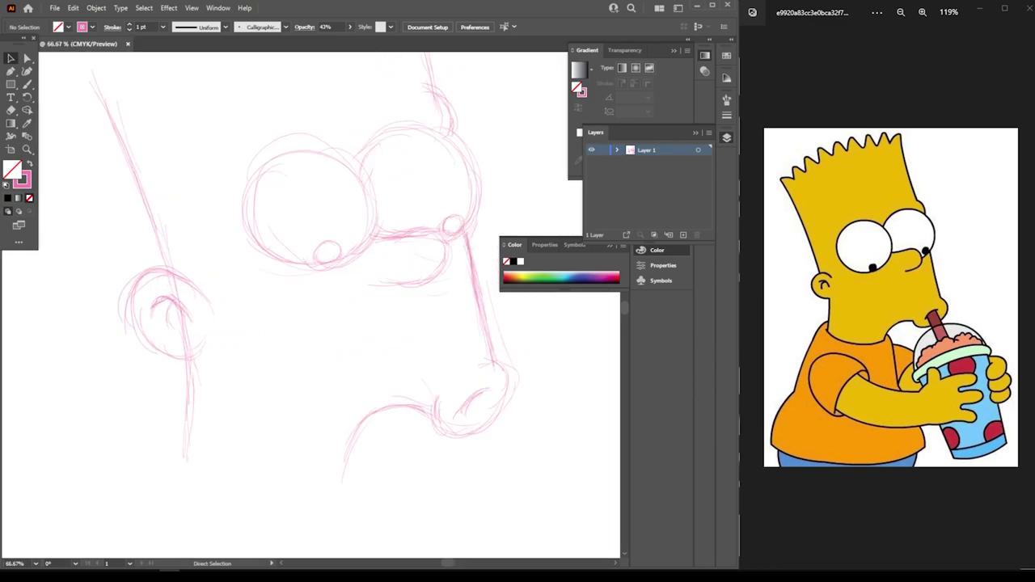
scroll(298, 268, "right", 2)
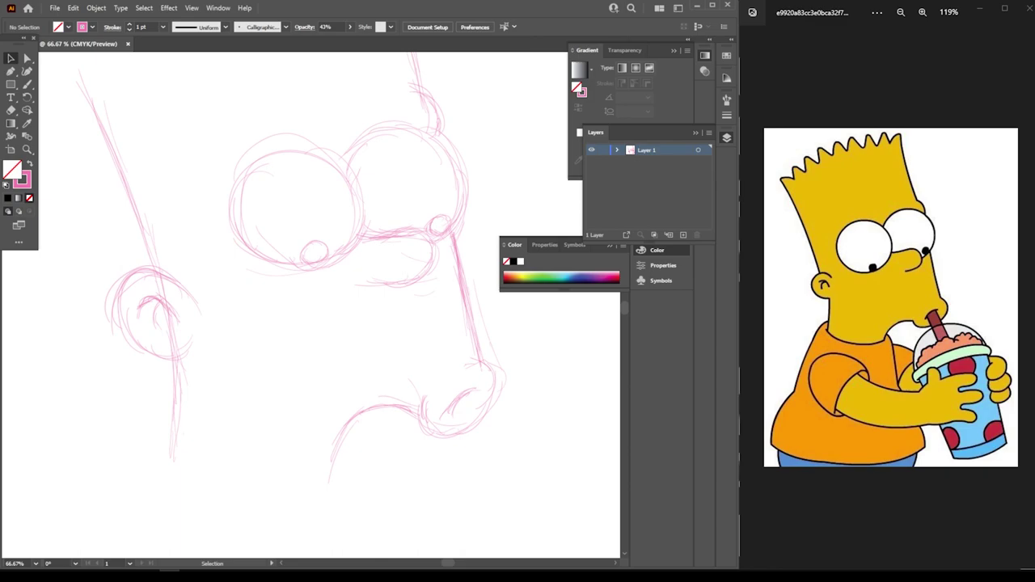
Set the brush stroke weight to 3 pt and retrace the nose and neck lines
left_click(27, 84)
left_click(163, 27)
left_click(178, 98)
mouse_move(498, 400)
left_mouse_down()
mouse_move(475, 357)
mouse_move(488, 362)
mouse_move(490, 425)
mouse_move(437, 437)
mouse_move(423, 409)
mouse_move(374, 411)
mouse_move(347, 427)
mouse_move(329, 482)
left_mouse_up()
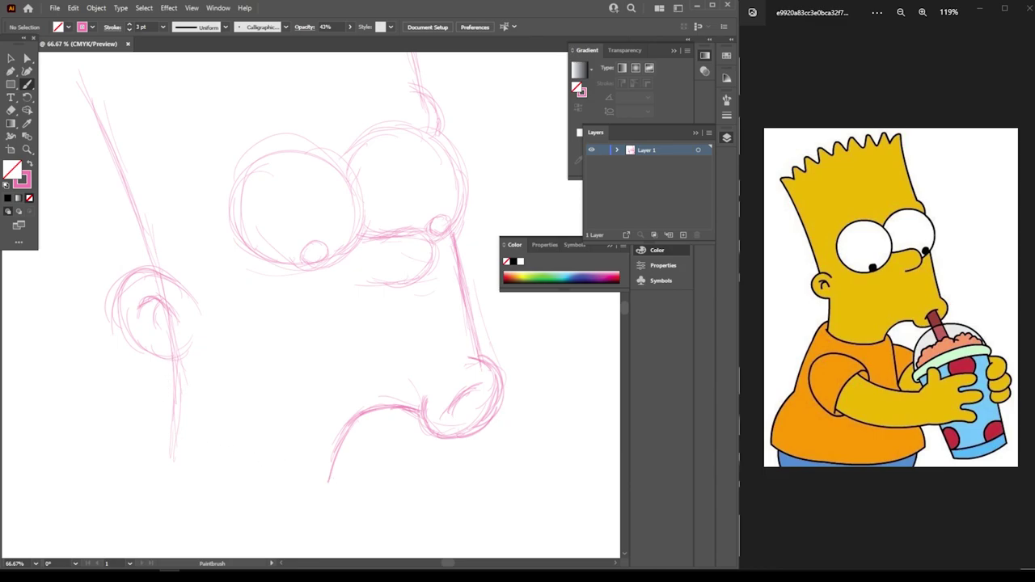
left_click_drag(170, 361, 179, 450)
mouse_move(182, 388)
left_mouse_down()
mouse_move(175, 476)
mouse_move(209, 488)
mouse_move(333, 486)
mouse_move(180, 473)
left_mouse_up()
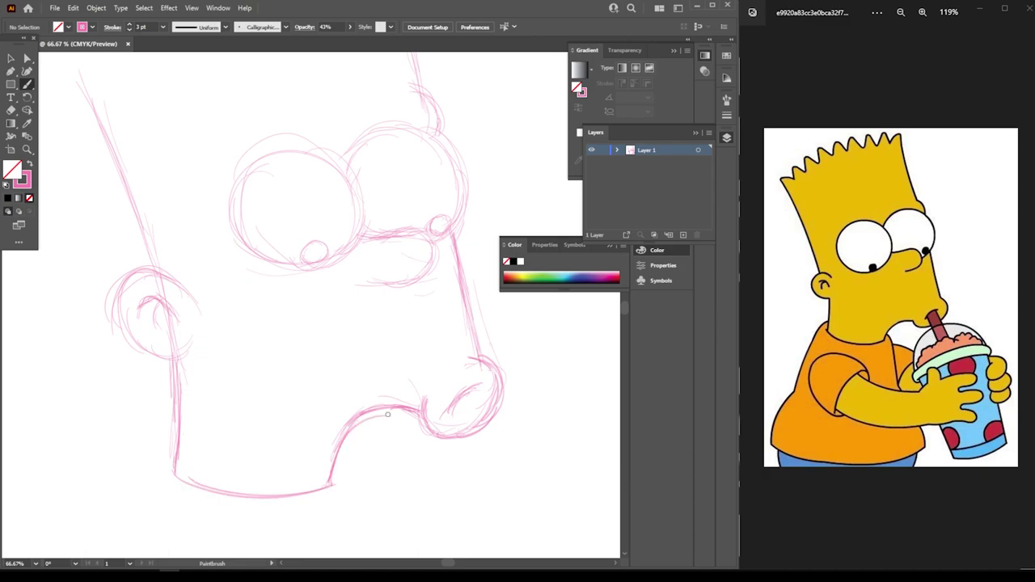
Select the whole face sketch and reposition it lower on the artboard
key("ctrl+minus")
key("ctrl+minus")
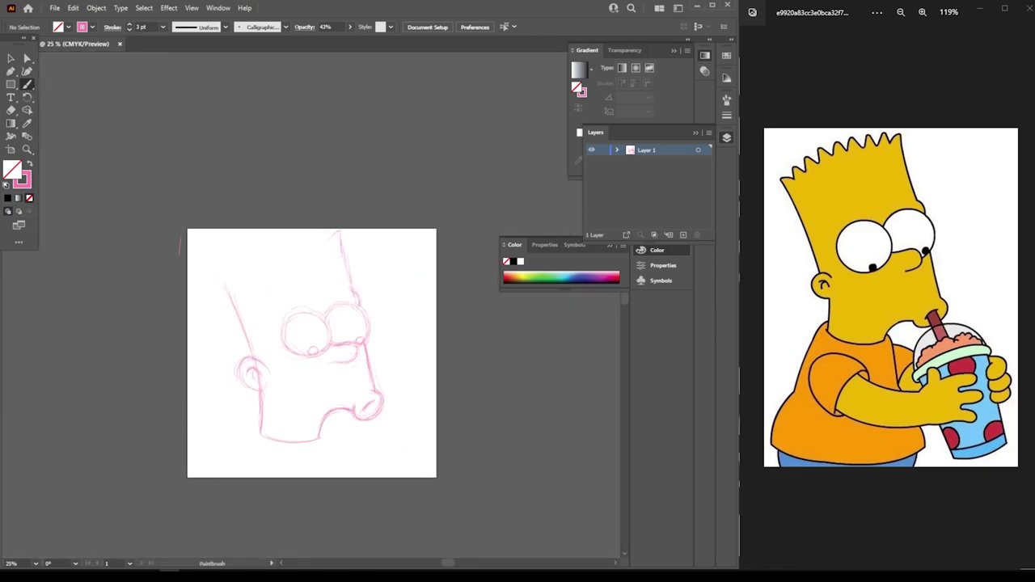
key("ctrl+plus")
scroll(468, 488, "down", 1)
scroll(467, 488, "down", 1)
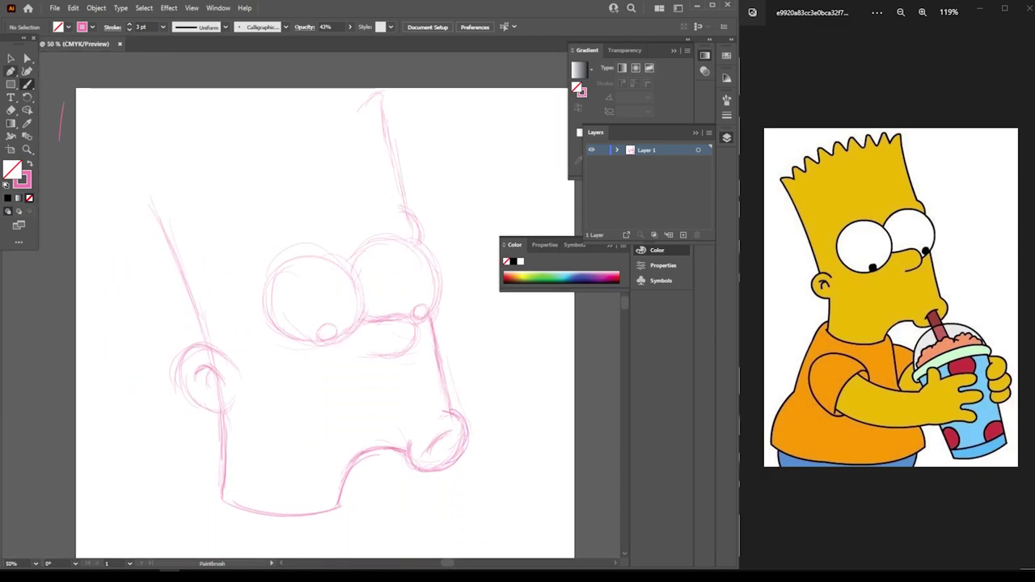
key("ctrl+minus")
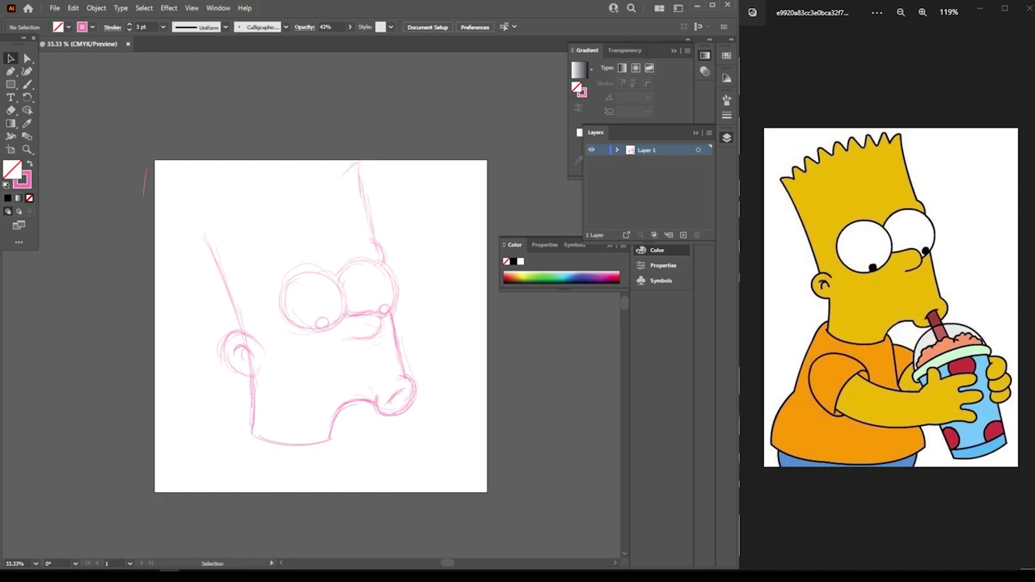
mouse_move(473, 169)
left_mouse_down()
mouse_move(380, 421)
mouse_move(405, 428)
left_mouse_up()
key("ctrl+shift+a")
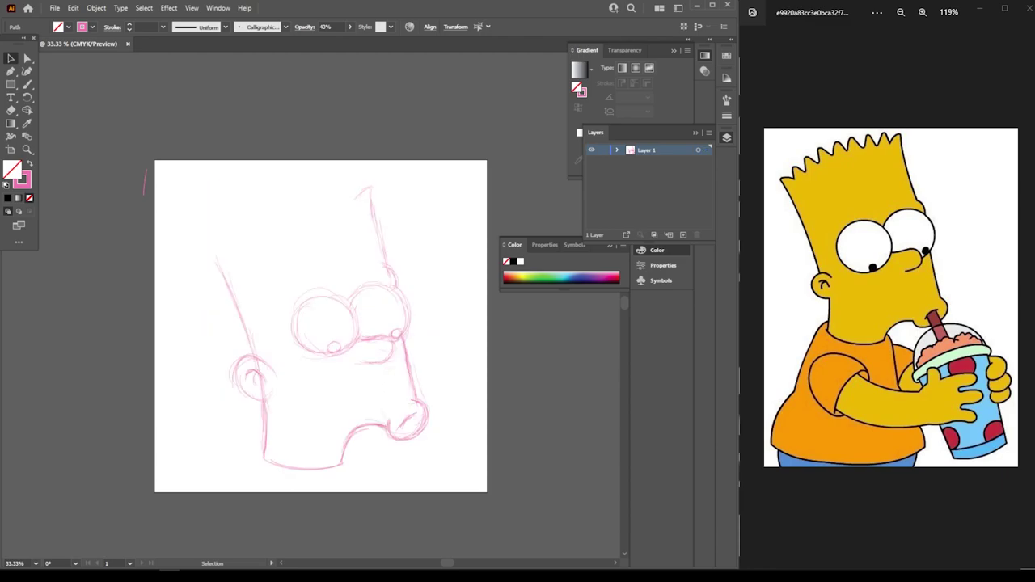
key("ctrl+equal")
key("ctrl+equal")
Sketch the two edges of the straw leaving the mouth
scroll(329, 304, "down", 2)
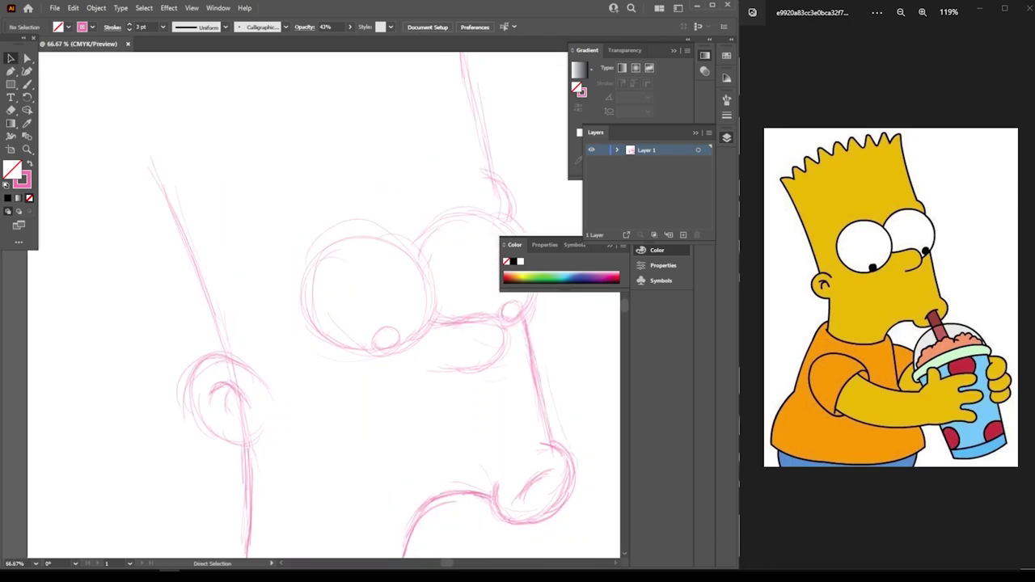
left_click_drag(518, 494, 416, 364)
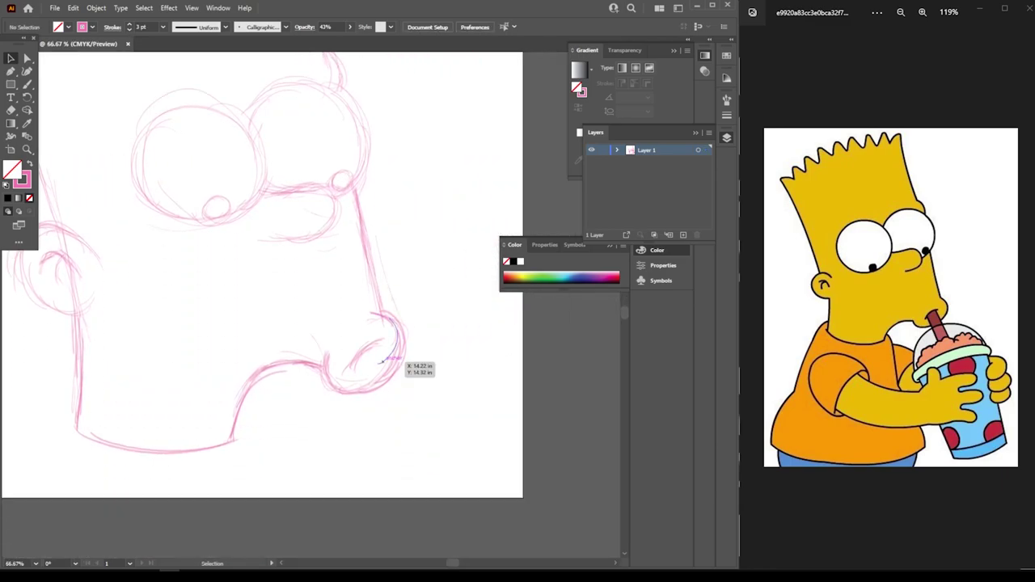
key("b")
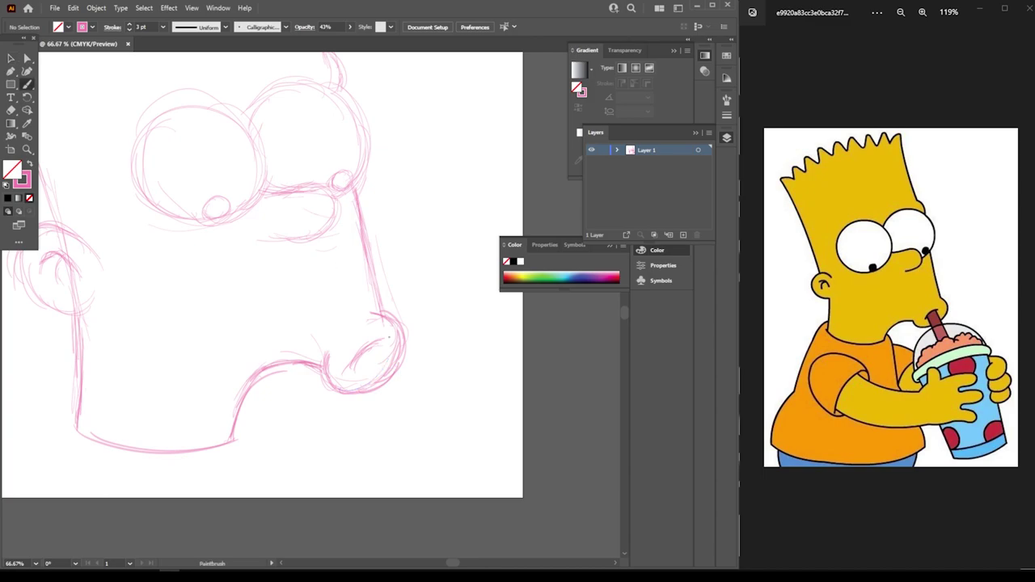
left_click_drag(376, 349, 412, 397)
left_click_drag(362, 356, 391, 409)
Sketch the domed cup lid arc below the chin with several passes
left_click_drag(331, 476, 366, 424)
left_click_drag(312, 479, 472, 410)
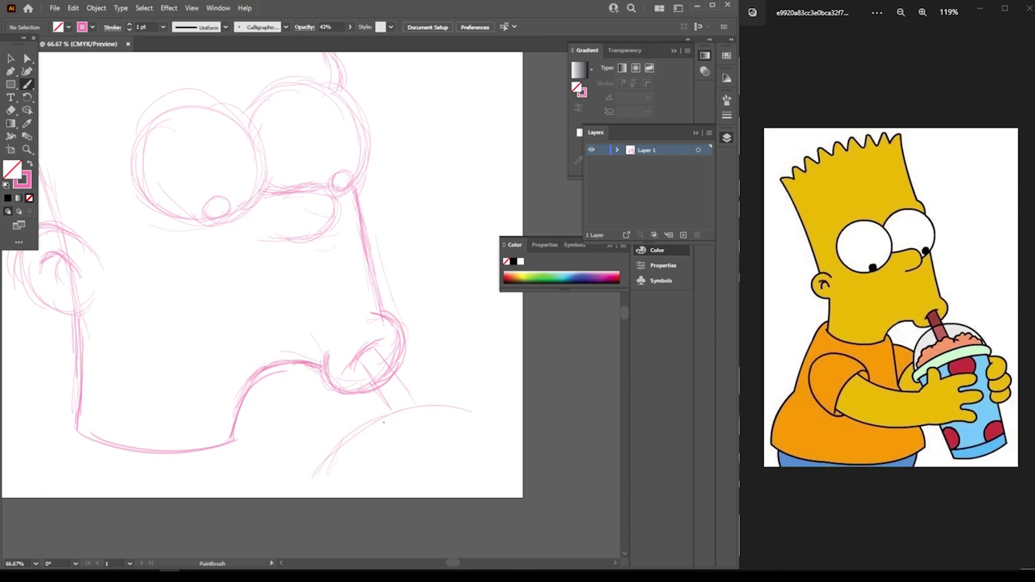
left_click_drag(324, 450, 489, 437)
left_click_drag(506, 476, 335, 430)
left_click_drag(455, 412, 323, 454)
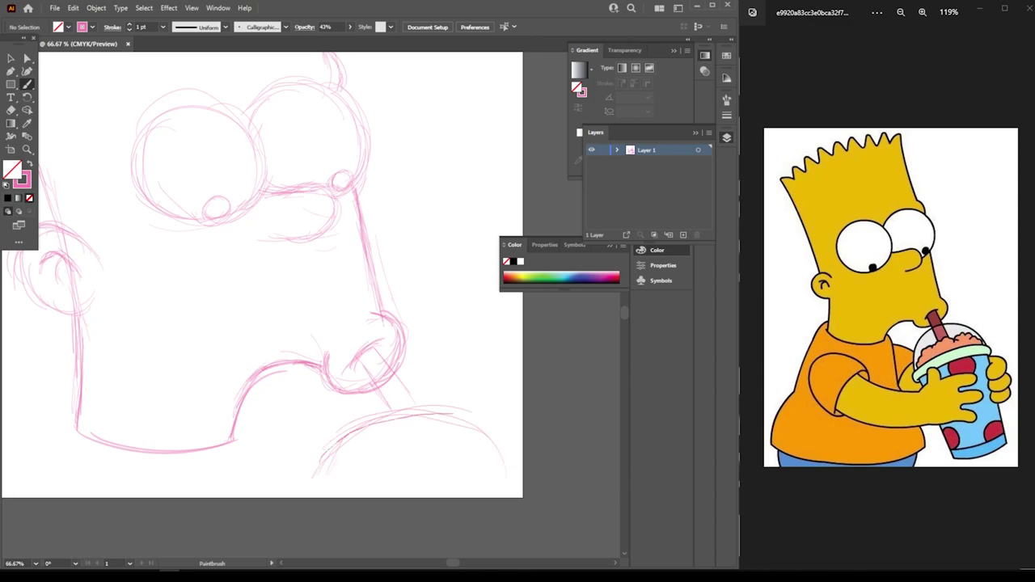
left_click_drag(374, 415, 518, 437)
left_click_drag(335, 442, 495, 410)
left_click_drag(319, 467, 495, 410)
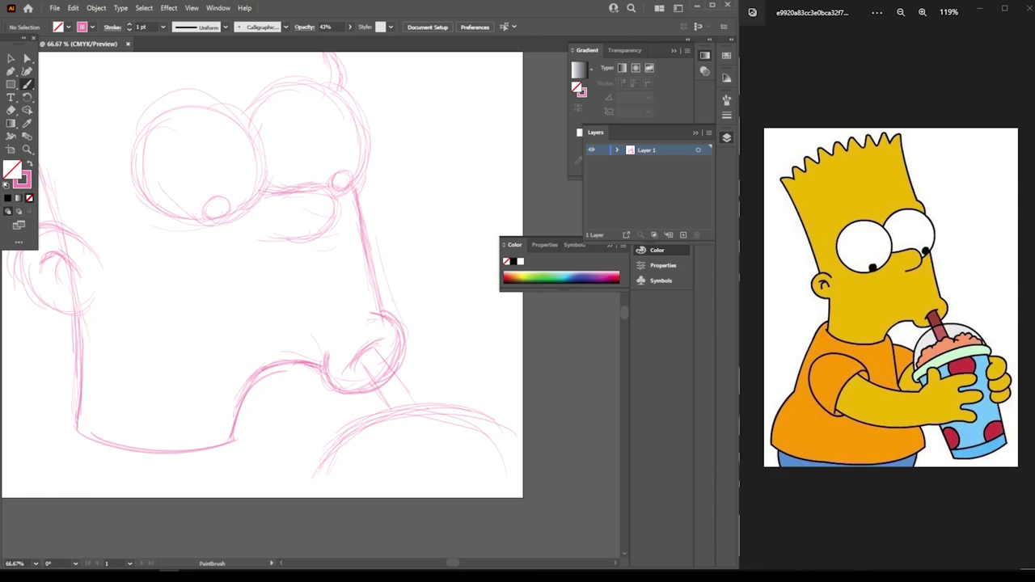
Extend the straw down to the lid and add the scalloped rim
mouse_move(398, 379)
left_mouse_down()
mouse_move(416, 404)
mouse_move(393, 413)
mouse_move(427, 439)
left_mouse_up()
mouse_move(385, 406)
left_mouse_down()
mouse_move(406, 442)
mouse_move(379, 346)
left_mouse_up()
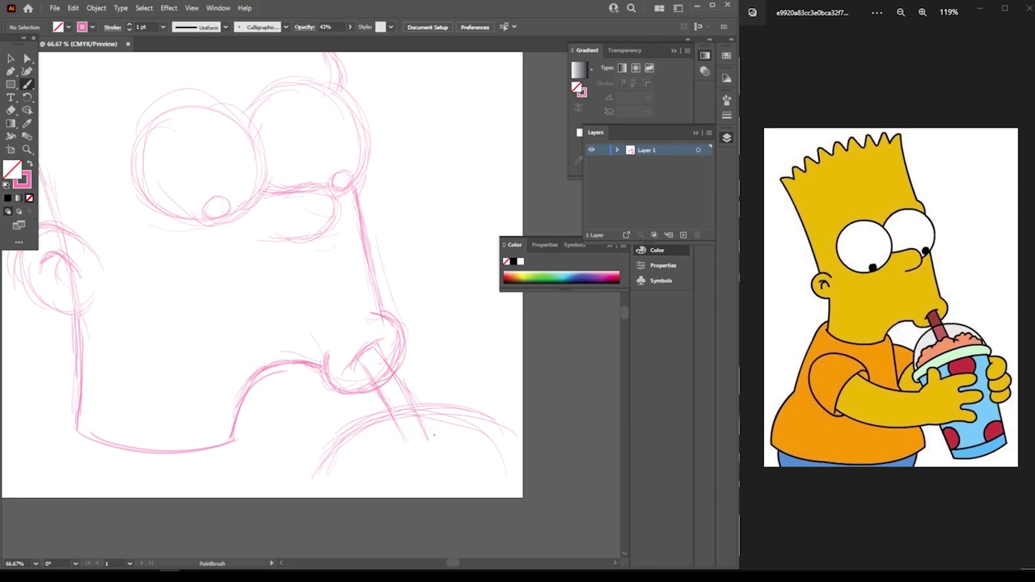
left_click_drag(428, 439, 338, 477)
Redraw the back-of-head line starting higher up
key("ctrl+minus")
key("ctrl+minus")
key("ctrl+plus")
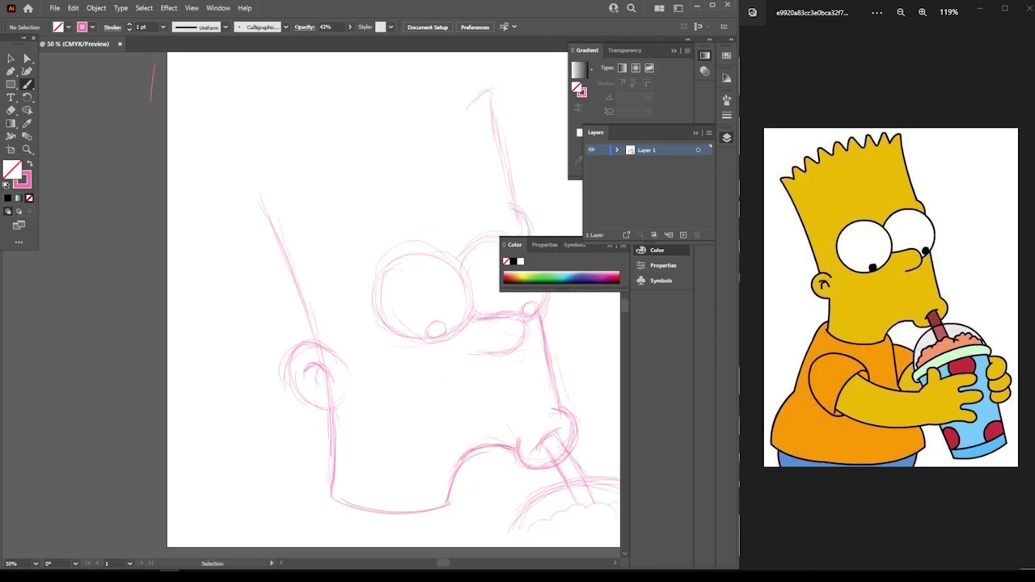
scroll(388, 307, "right", 2)
scroll(388, 307, "up", 3)
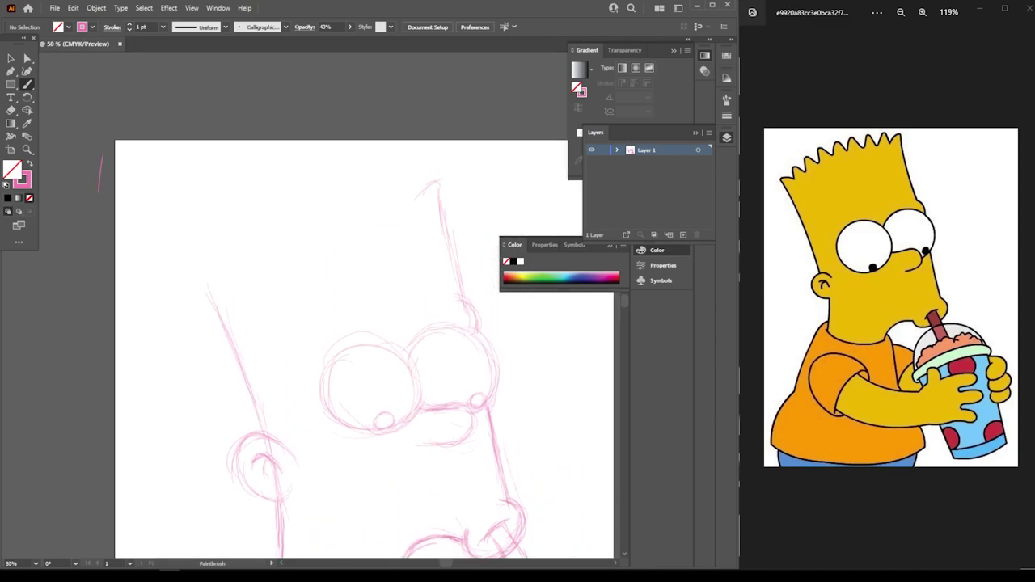
left_click_drag(208, 285, 242, 380)
left_click_drag(169, 244, 235, 363)
mouse_move(180, 255)
left_mouse_down()
mouse_move(212, 316)
mouse_move(199, 288)
mouse_move(216, 314)
mouse_move(206, 257)
left_mouse_up()
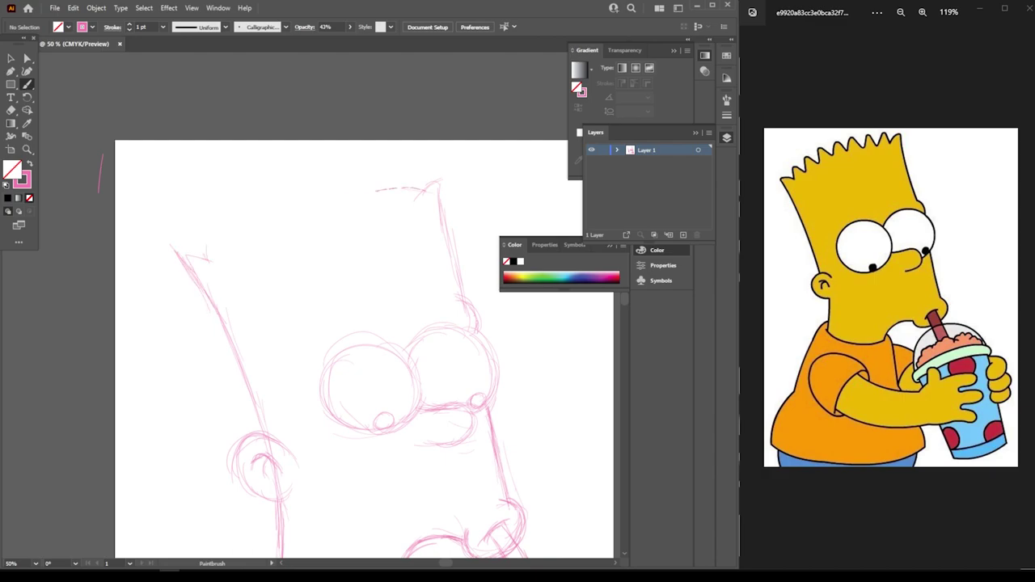
Draw the top edge of the head with spiky hair, then zoom out to review the sketch
left_click_drag(437, 183, 202, 241)
mouse_move(411, 199)
left_mouse_down()
mouse_move(392, 176)
mouse_move(377, 203)
mouse_move(357, 177)
mouse_move(343, 208)
mouse_move(332, 190)
mouse_move(311, 187)
mouse_move(314, 218)
mouse_move(281, 197)
mouse_move(280, 224)
mouse_move(255, 207)
mouse_move(248, 228)
mouse_move(230, 225)
mouse_move(212, 246)
mouse_move(178, 250)
mouse_move(188, 276)
left_mouse_up()
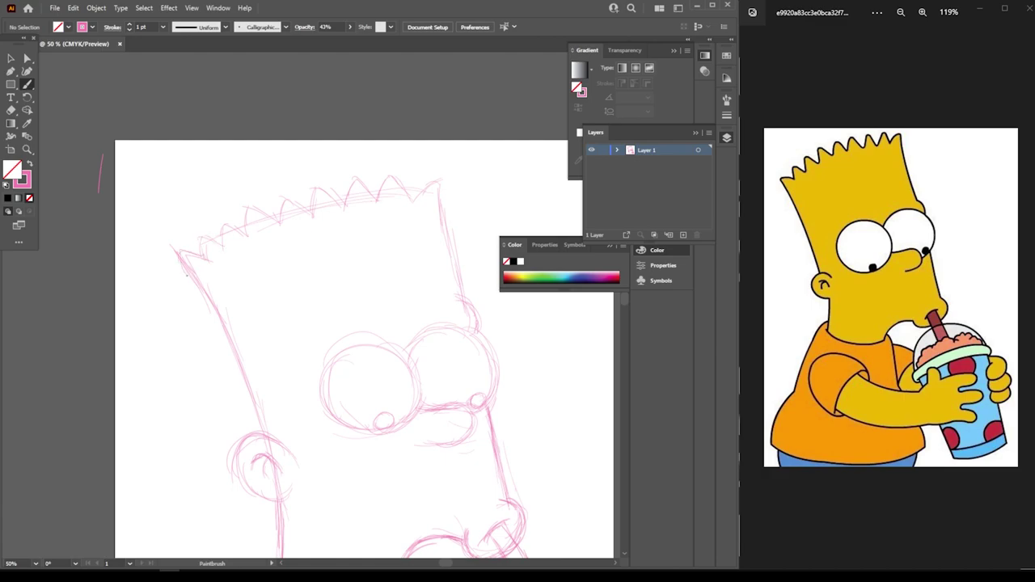
scroll(366, 447, "down", 2)
scroll(366, 447, "up", 2)
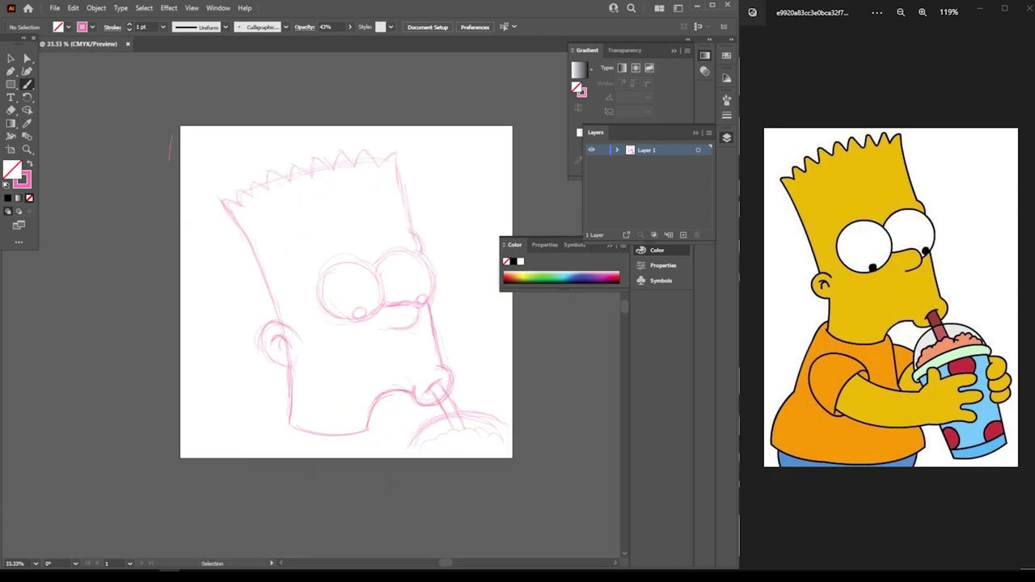
scroll(366, 447, "up", 1)
scroll(366, 447, "right", 2)
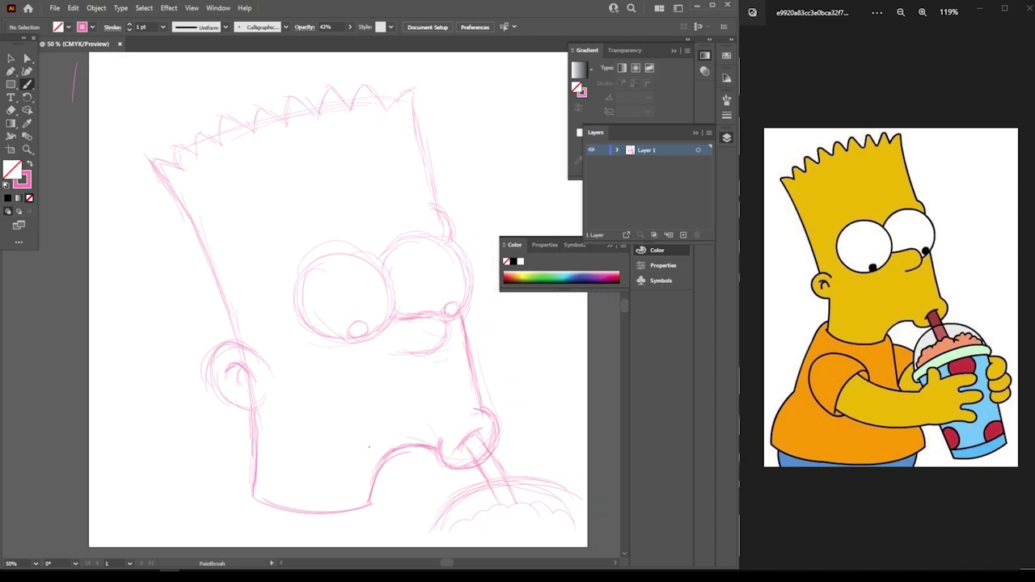
scroll(368, 444, "up", 1)
scroll(368, 453, "up", 1)
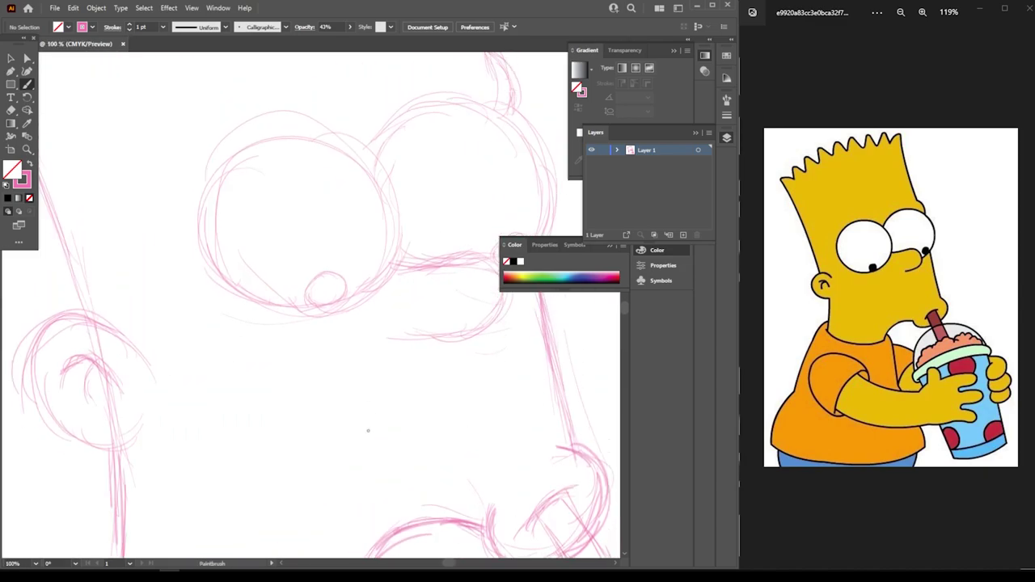
key("ctrl+minus")
scroll(367, 442, "down", 2)
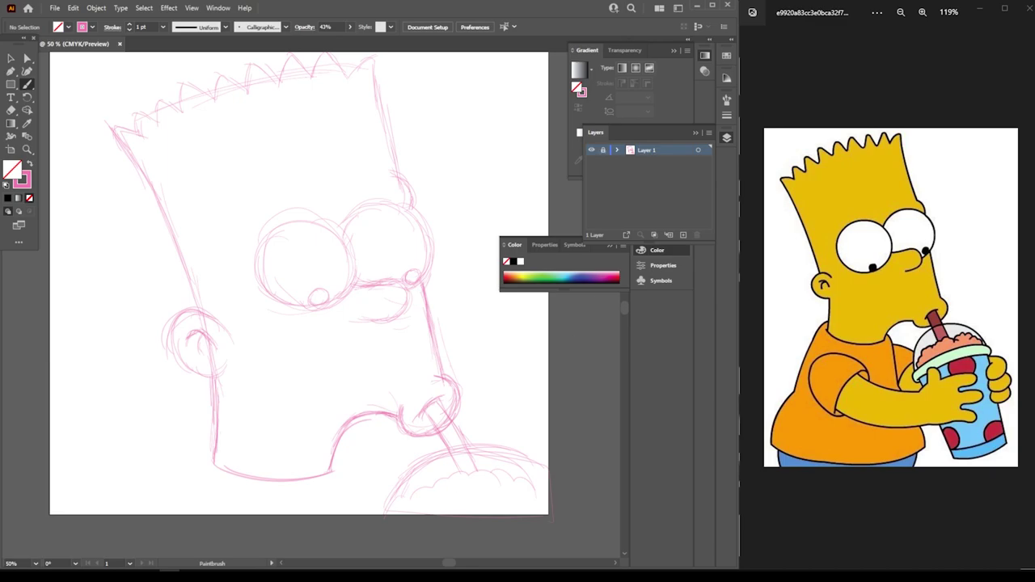
Add a new layer above the sketch and reset to default white fill, black stroke
left_click(683, 235)
scroll(153, 141, "up", 1)
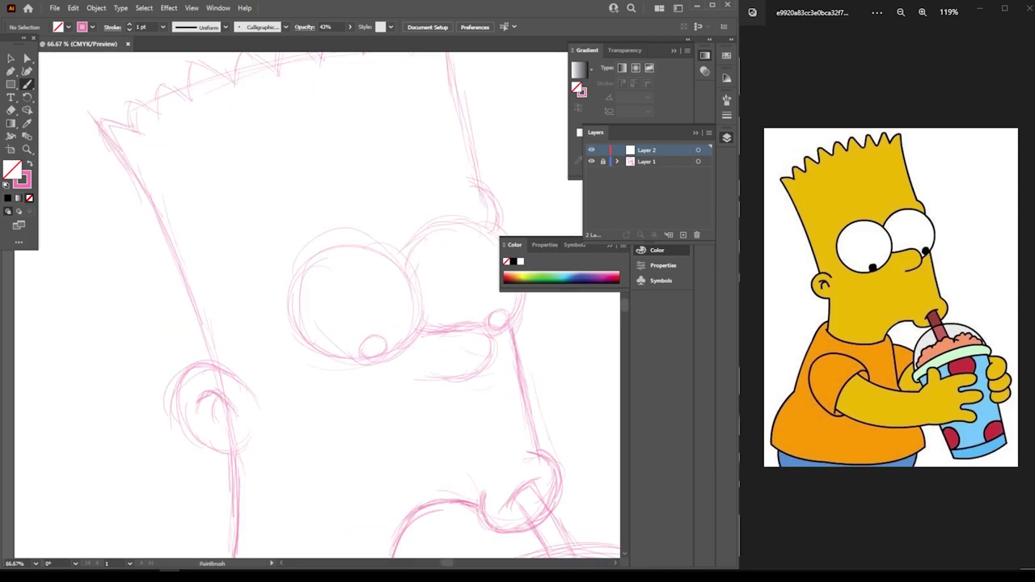
left_click(7, 184)
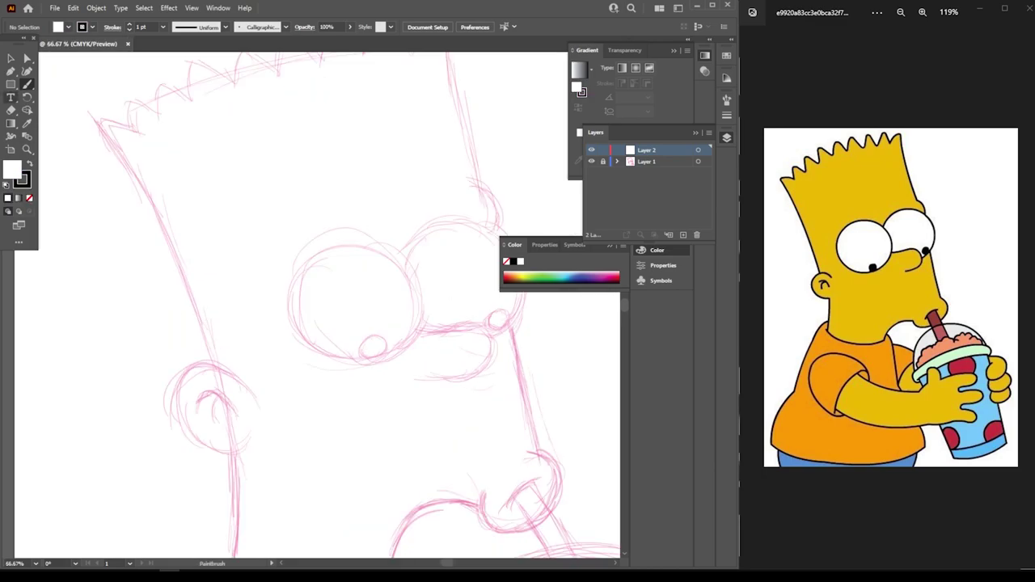
Draw an ellipse over Bart's left eye sketch
left_click(10, 84)
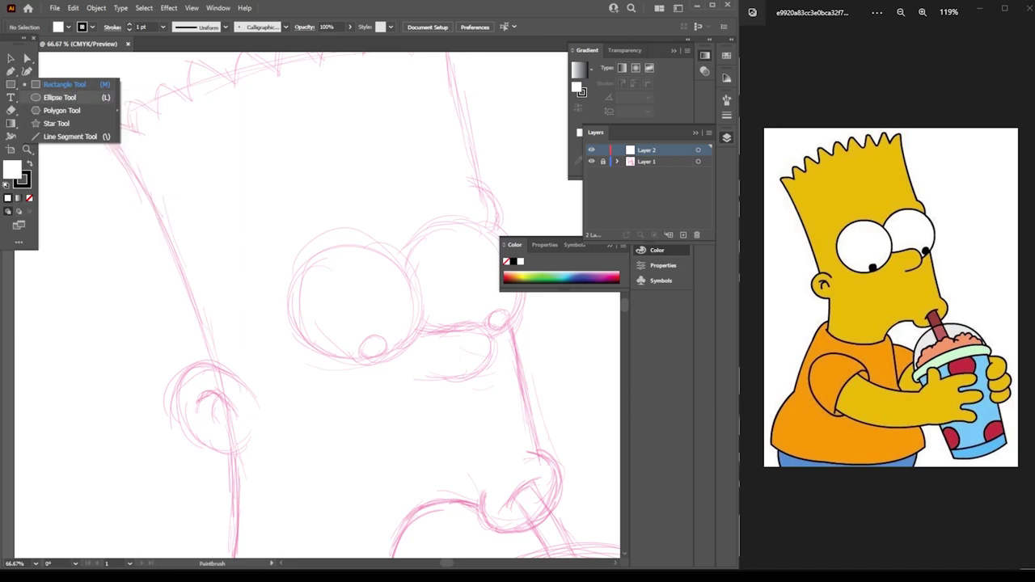
left_click(59, 97)
key("ctrl+equal")
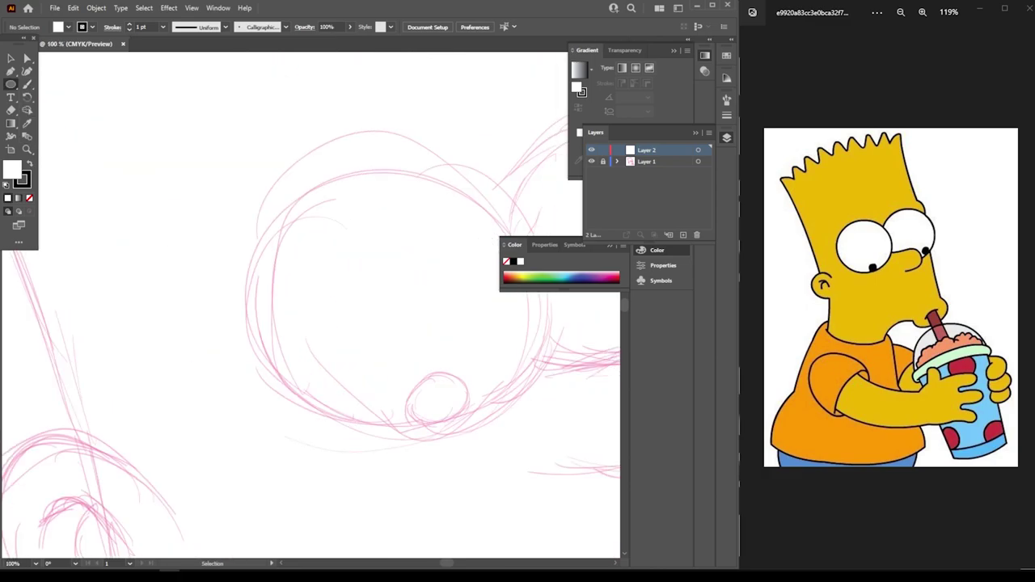
mouse_move(324, 397)
left_mouse_down()
mouse_move(219, 397)
mouse_move(161, 364)
mouse_move(162, 405)
left_mouse_up()
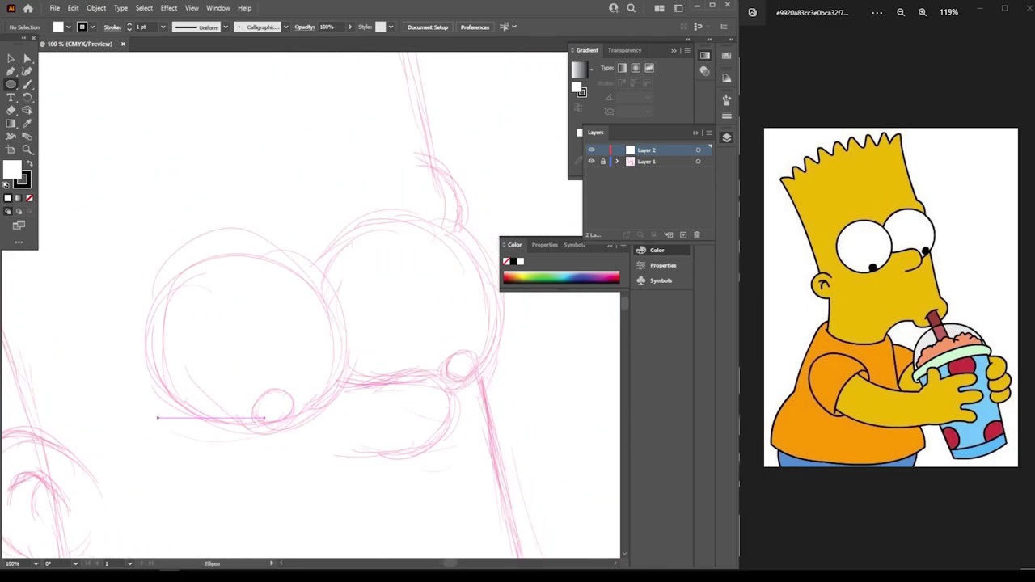
left_click_drag(264, 417, 340, 252)
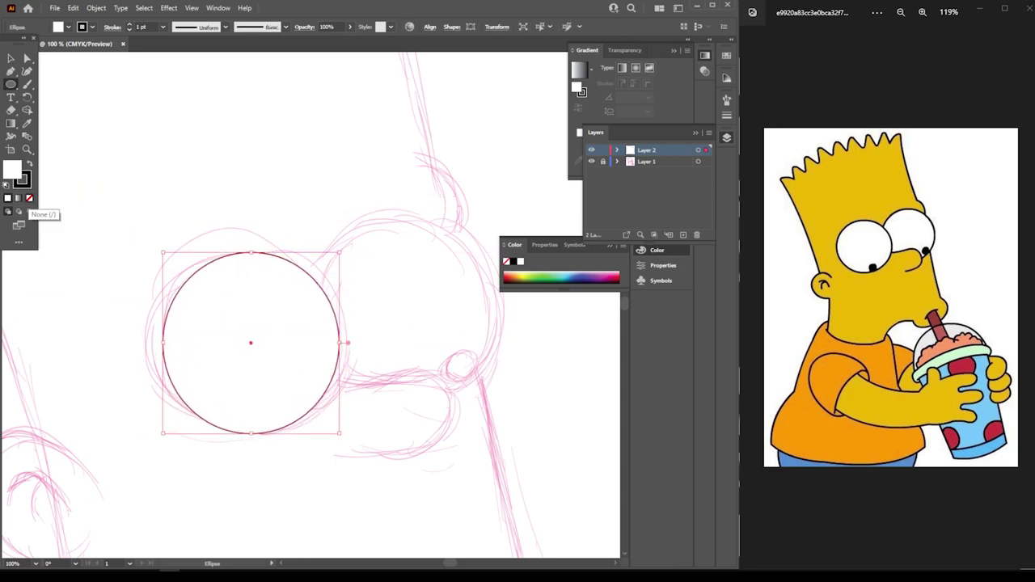
Make the eye circle unfilled, fit it to the left eye sketch, and thicken the outline to 6 pt
left_click(29, 198)
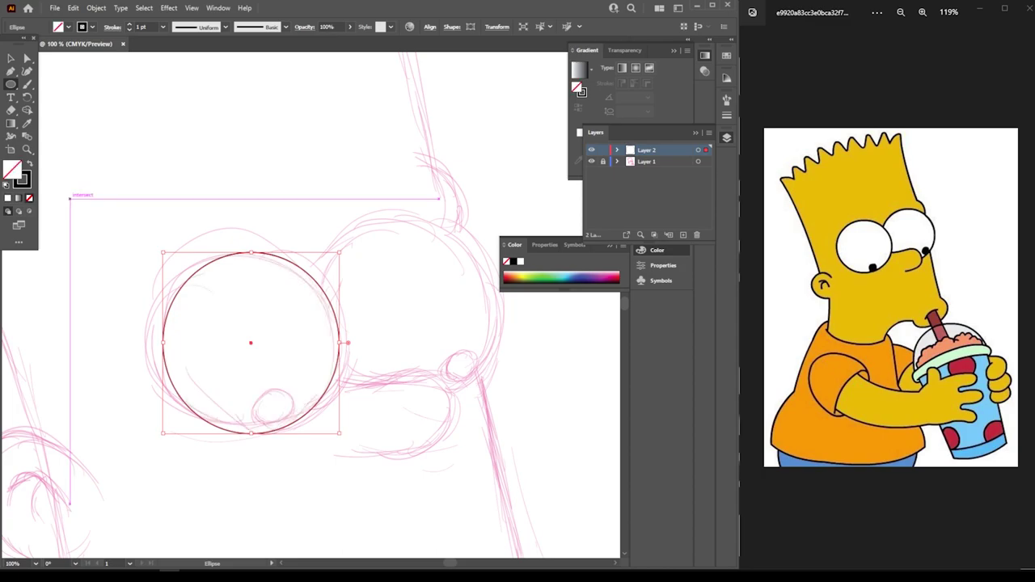
key("v")
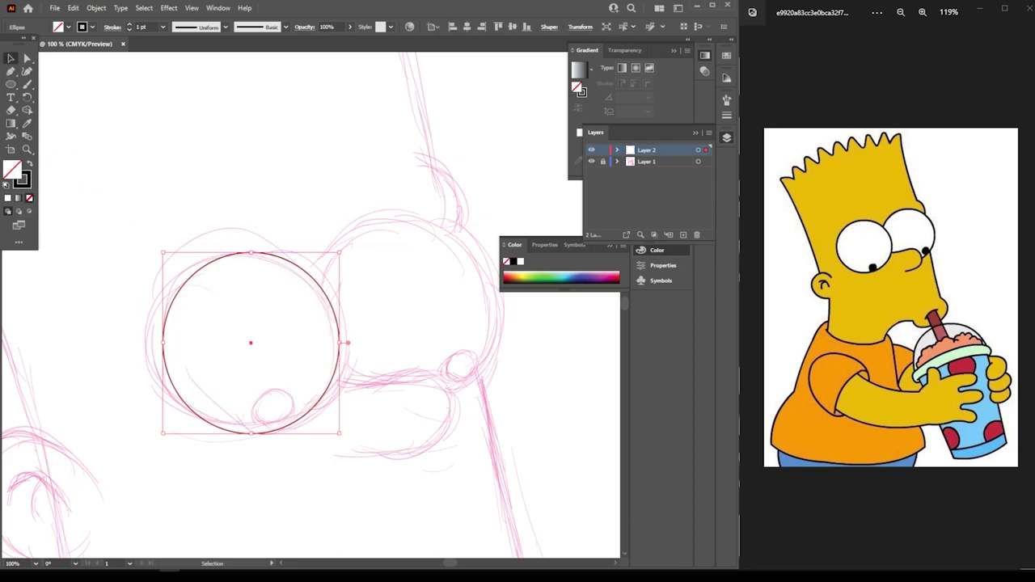
left_click_drag(163, 252, 142, 241)
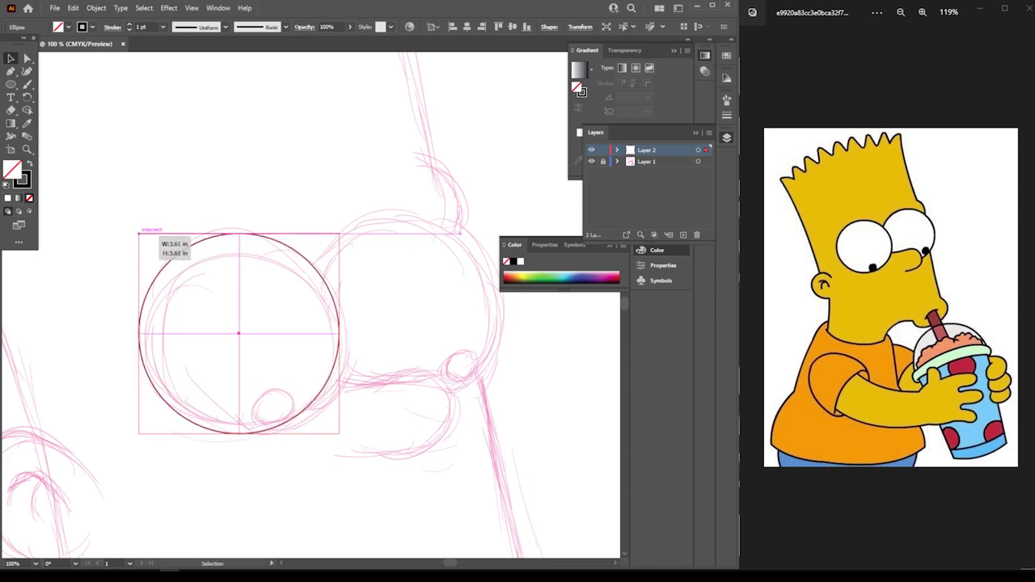
key("Right")
key("Right")
key("Right")
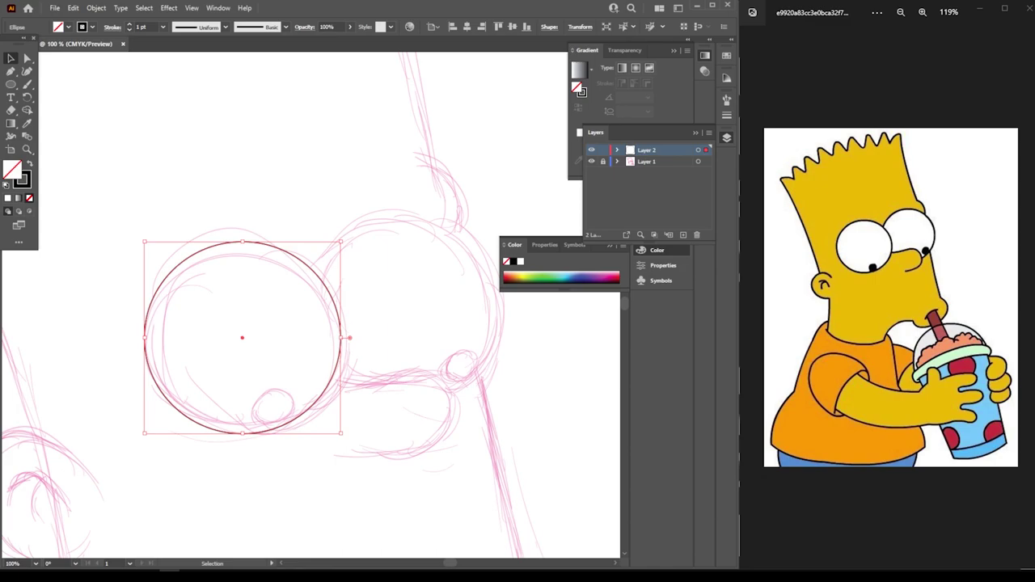
left_click_drag(341, 338, 355, 337)
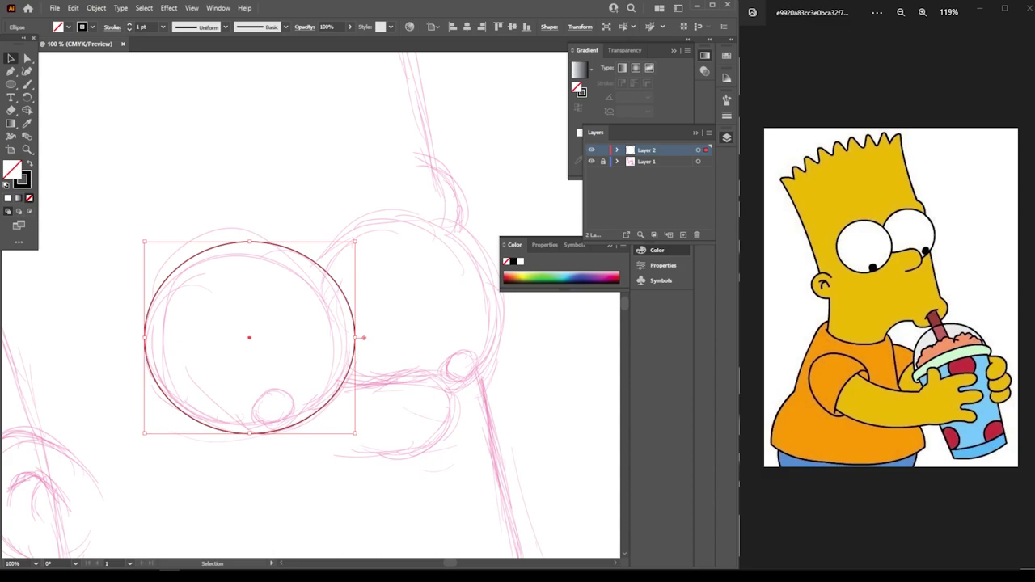
key("Up")
key("Up")
key("Up")
key("Up")
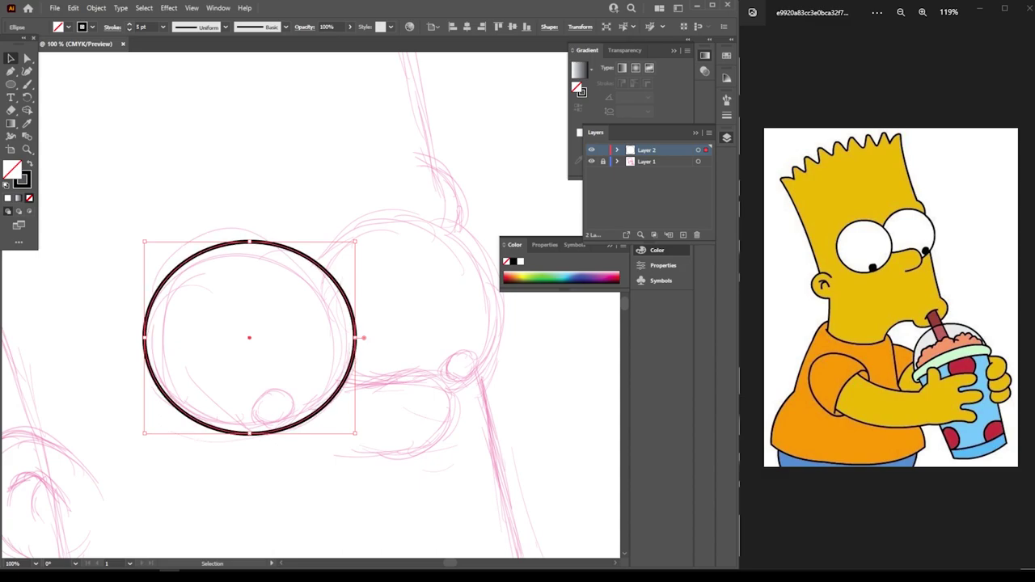
key("Up")
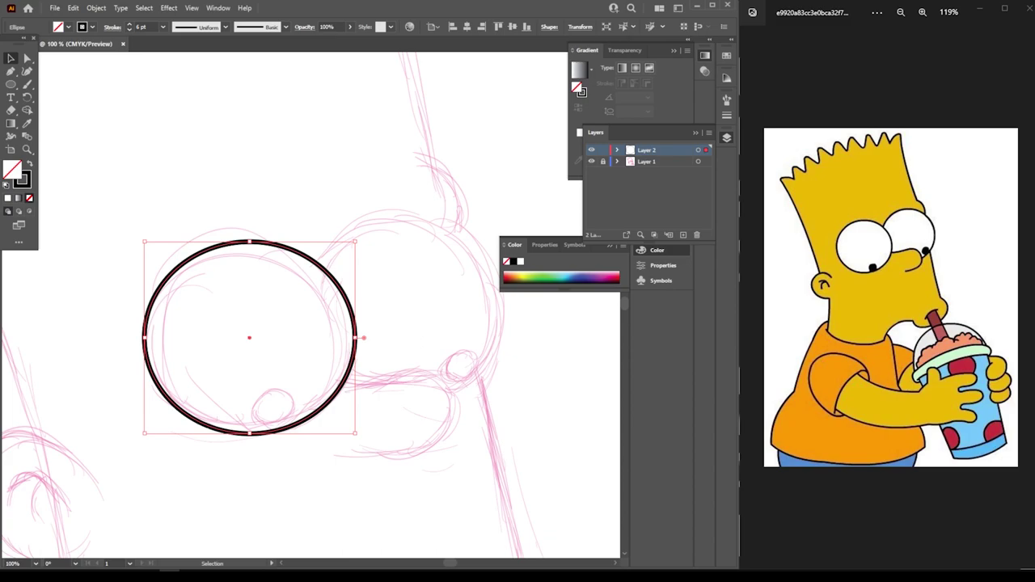
Alt-drag a copy of the eye ellipse onto the right eye sketch
key("ctrl+shift+a")
left_click(327, 263)
left_click_drag(328, 264, 477, 237)
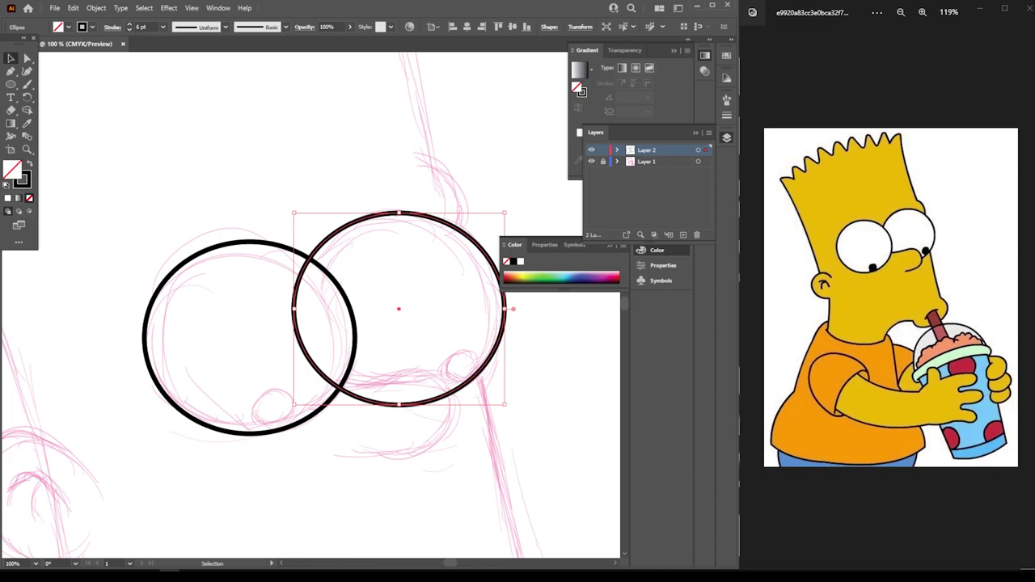
key("ctrl+shift+a")
scroll(311, 305, "down", 3)
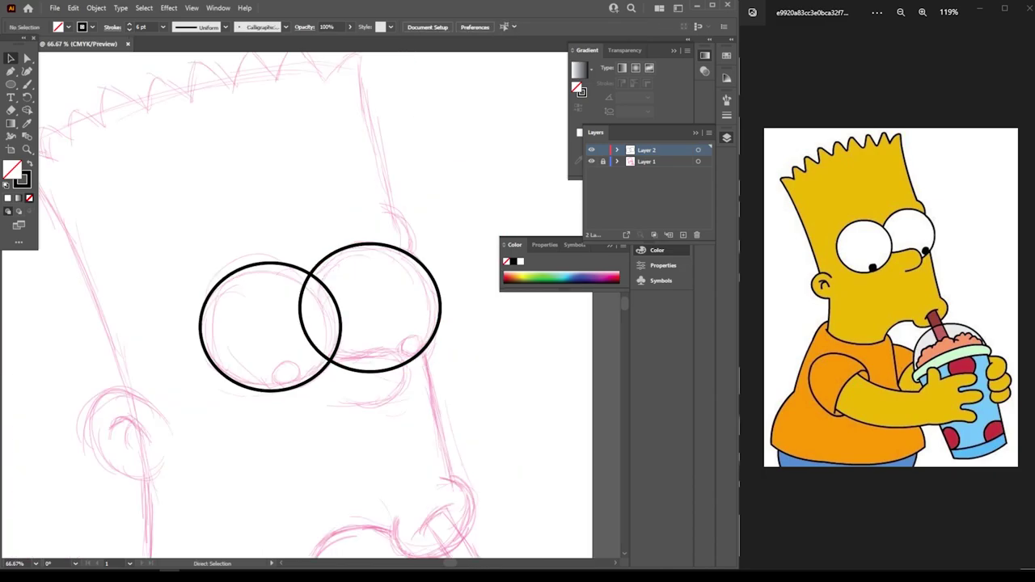
scroll(311, 305, "up", 3)
Brush a trial stroke where the eye circles meet, then undo it
scroll(414, 219, "up", 2)
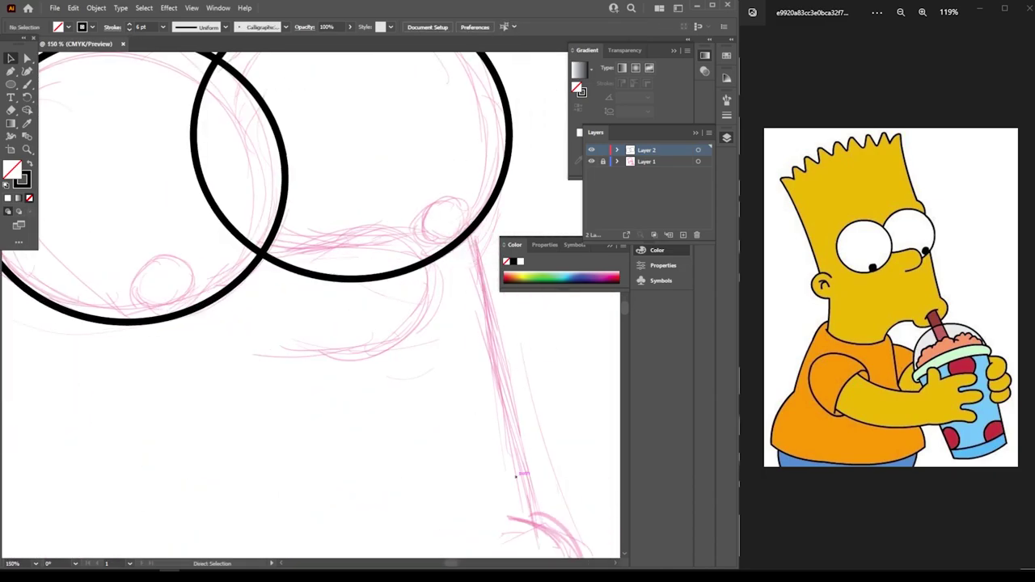
key("b")
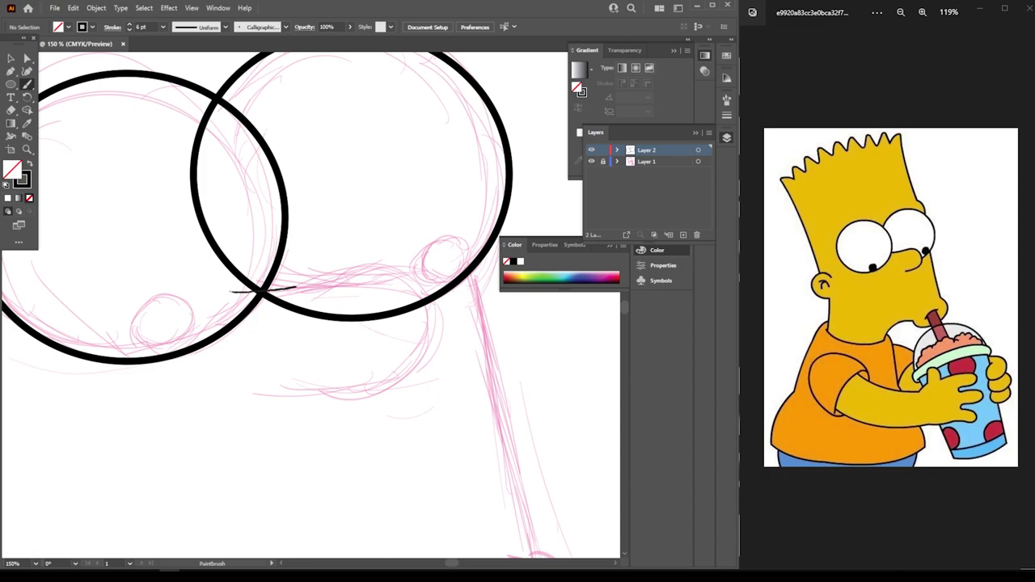
left_click_drag(296, 288, 306, 286)
key("ctrl+z")
Set the brush stroke weight to 4 pt and test it on the pasteboard
key("ctrl+minus")
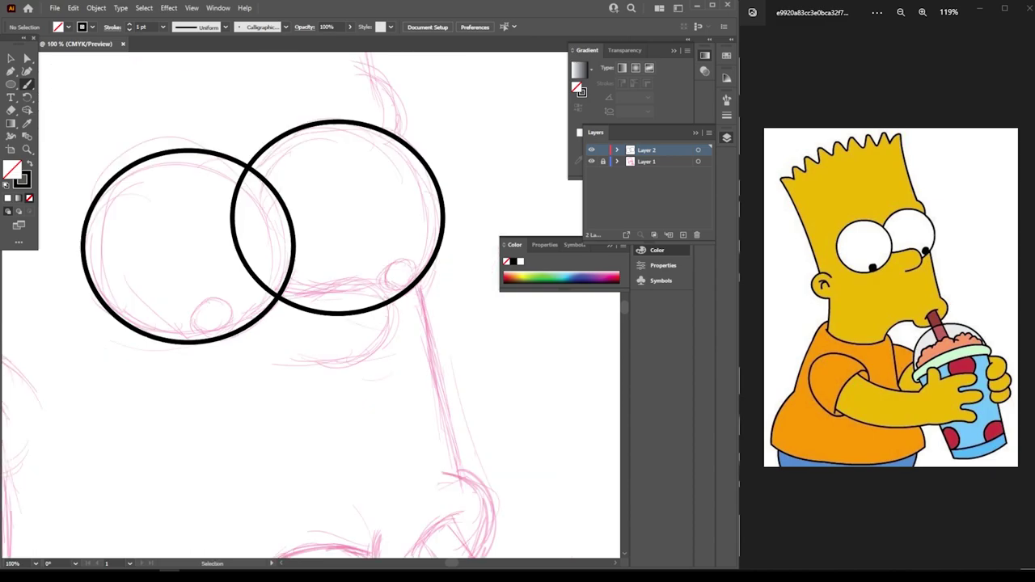
key("ctrl+minus")
key("ctrl+minus")
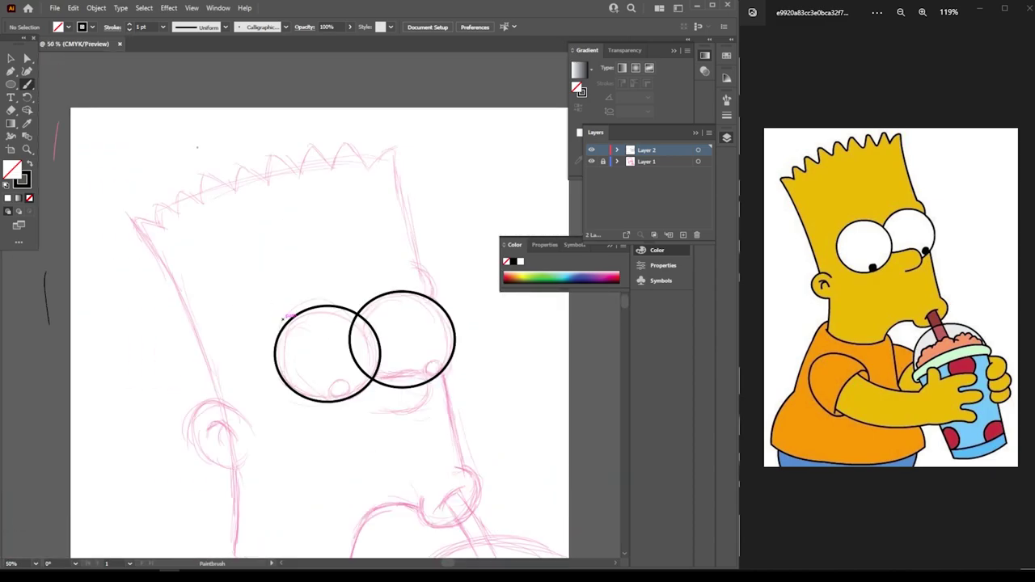
left_click(162, 26)
left_click(178, 110)
left_click_drag(216, 83, 267, 85)
Brush the nose curve below the eyes, top and lower edge
scroll(283, 318, "down", 2)
key("ctrl+plus")
key("ctrl+plus")
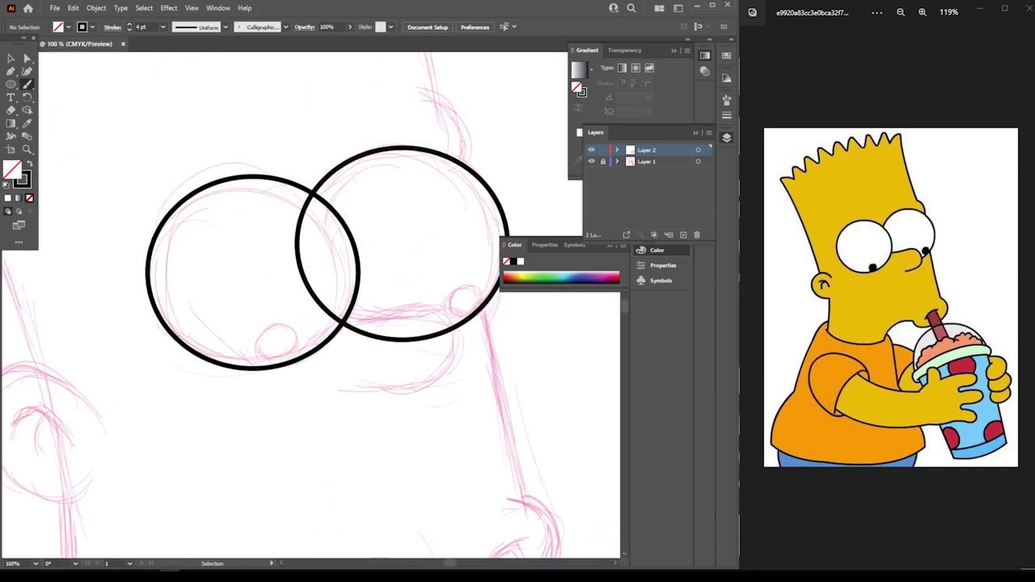
key("ctrl+plus")
key("ctrl+plus")
key("ctrl+plus")
key("b")
scroll(358, 261, "down", 2)
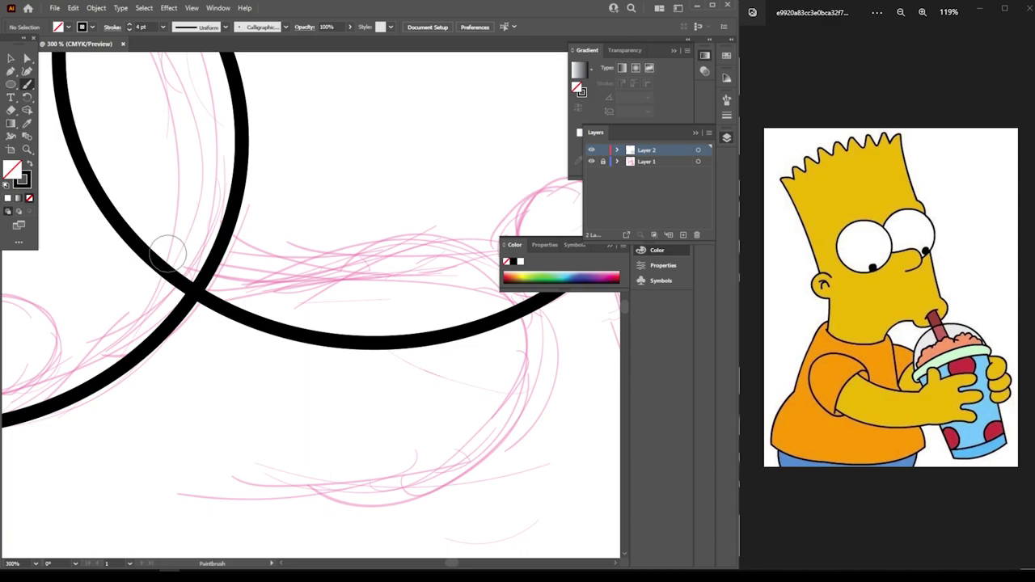
mouse_move(181, 261)
left_mouse_down()
mouse_move(496, 279)
mouse_move(374, 484)
left_mouse_up()
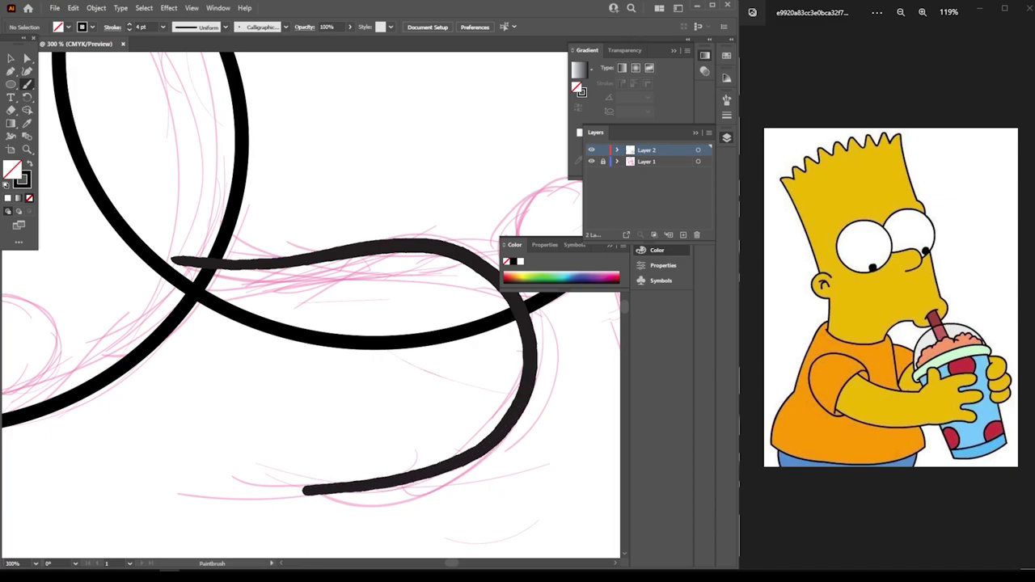
left_click_drag(374, 484, 233, 494)
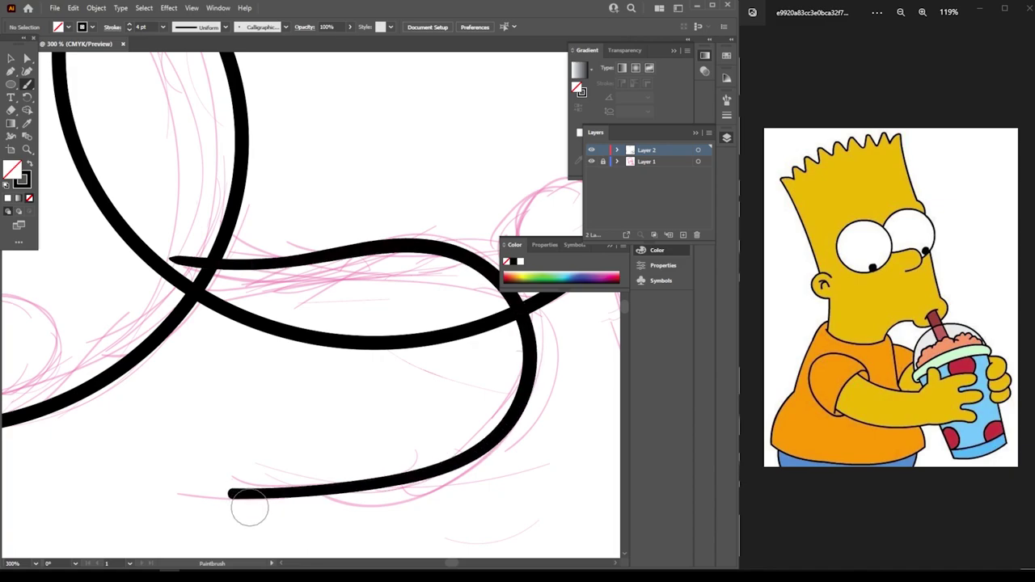
Brush a long snout line, undo it, and open Paintbrush Tool Options
key("ctrl+minus")
key("ctrl+minus")
key("ctrl+minus")
key("ctrl+minus")
key("ctrl+plus")
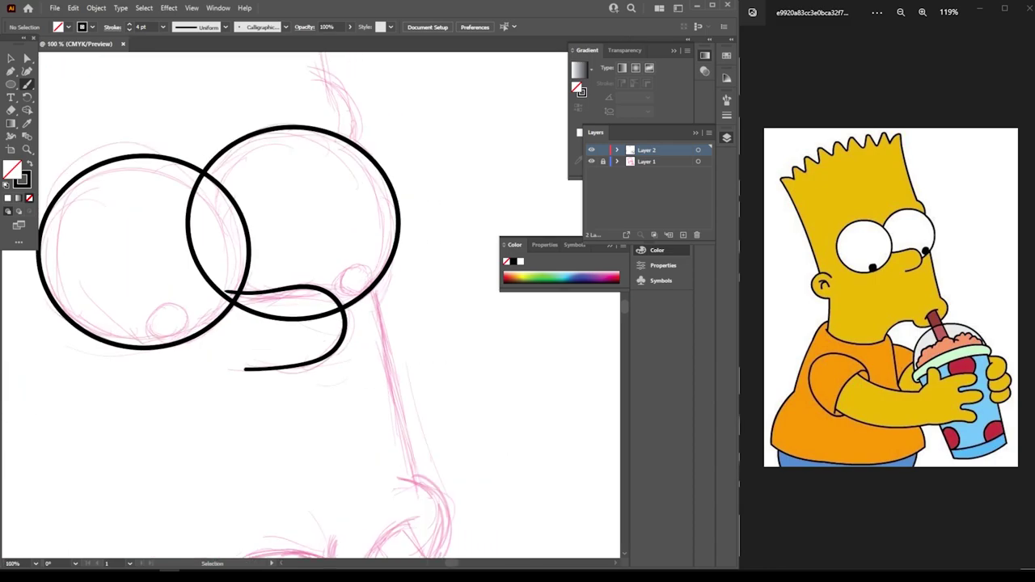
scroll(501, 429, "down", 1)
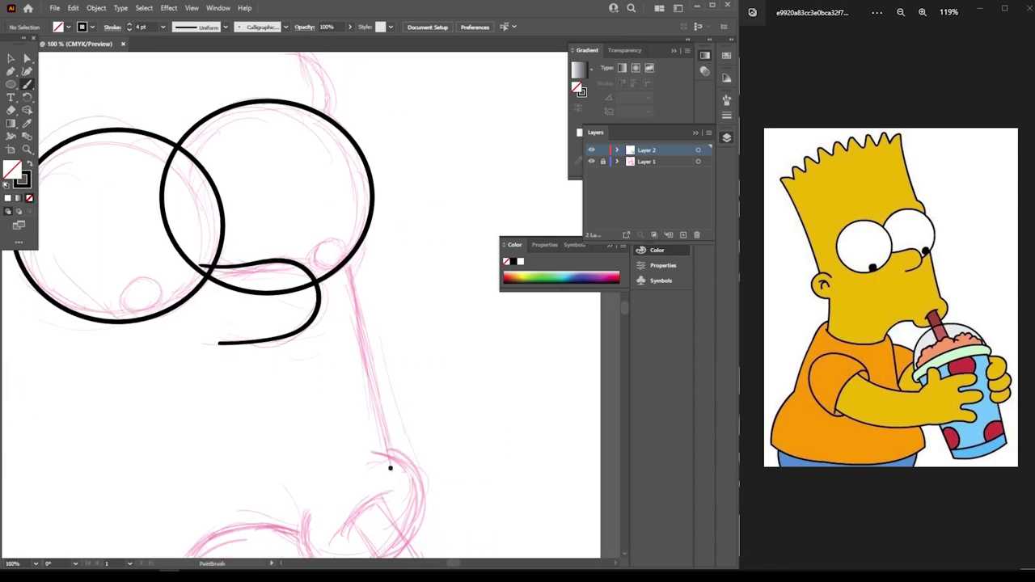
left_click_drag(390, 465, 339, 240)
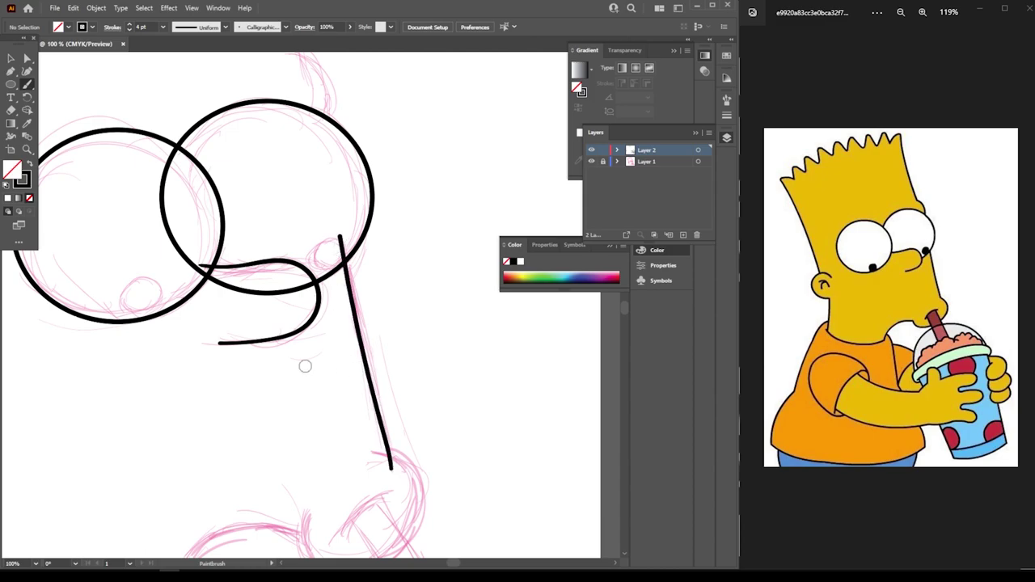
key("ctrl+z")
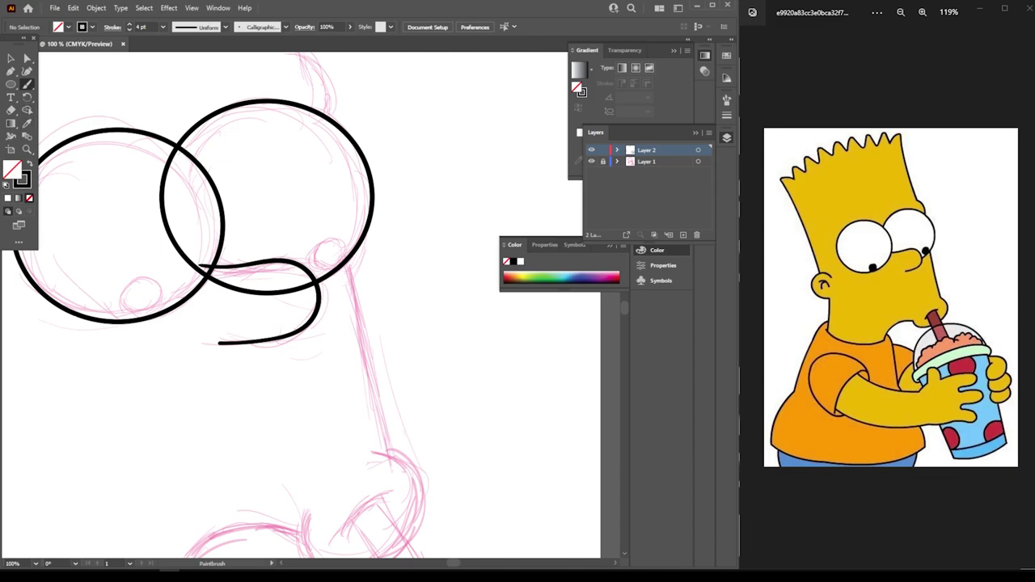
key("Return")
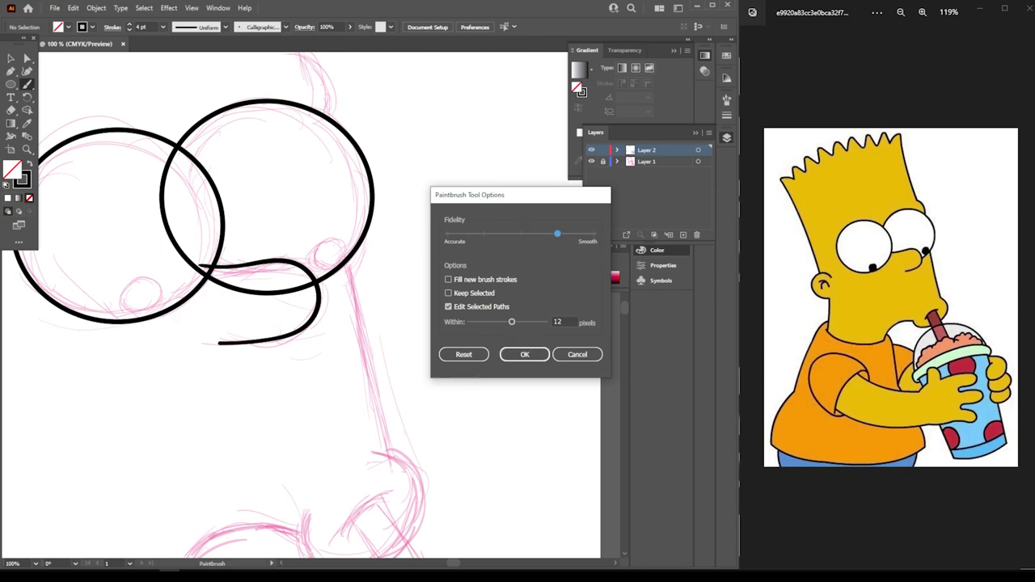
Confirm the Paintbrush options and trace the nose bridge and rounded nose tip
left_click(530, 349)
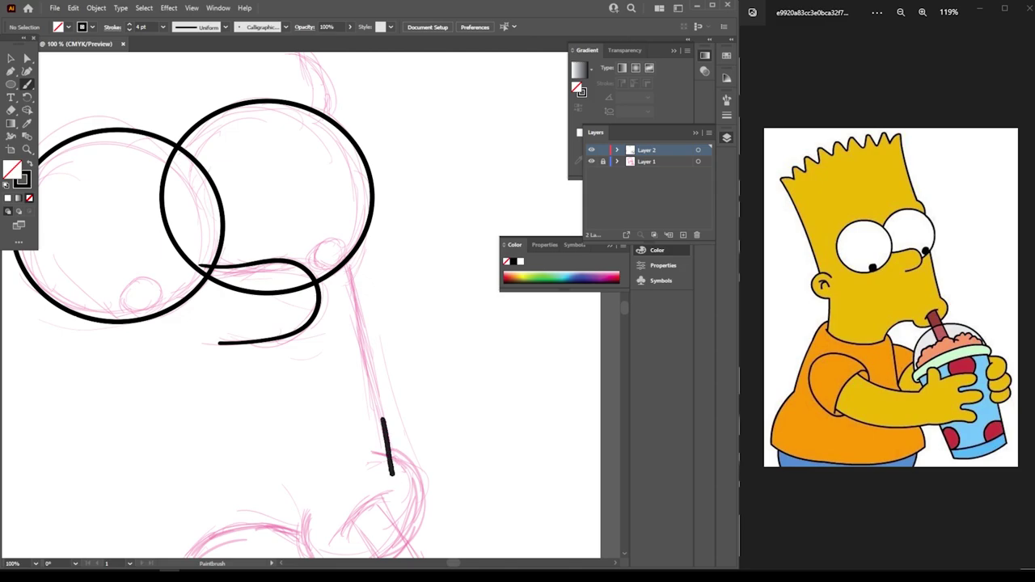
left_click_drag(382, 418, 350, 286)
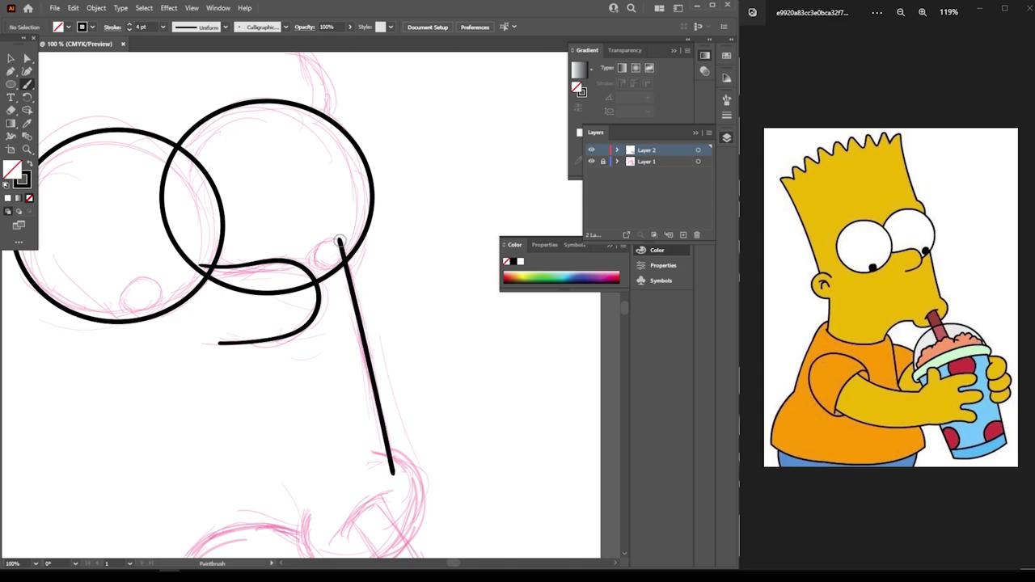
key("ctrl+minus")
key("ctrl+minus")
scroll(230, 286, "down", 3)
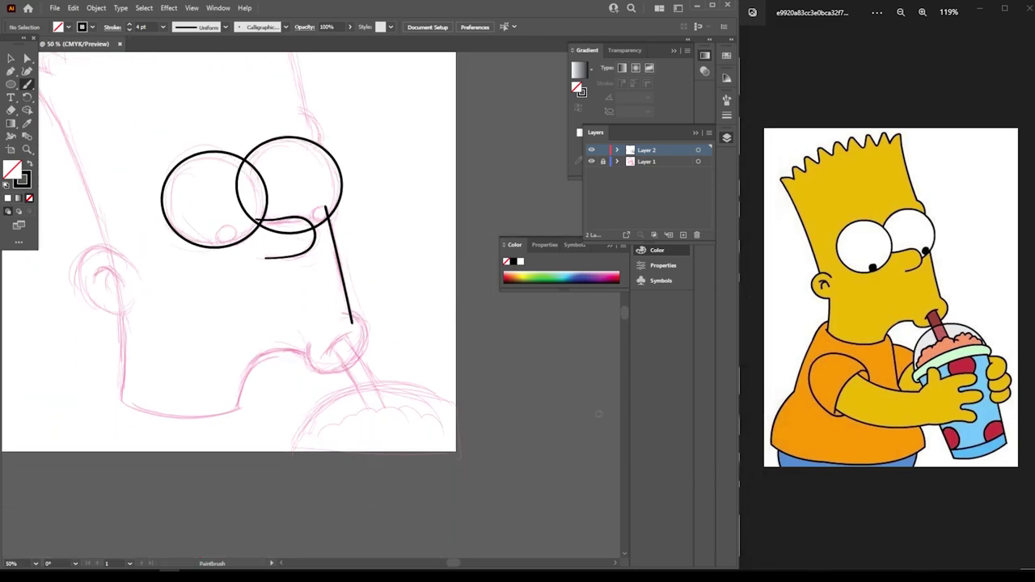
key("ctrl+plus")
key("ctrl+plus")
key("ctrl+plus")
scroll(535, 466, "down", 2)
scroll(536, 466, "down", 2)
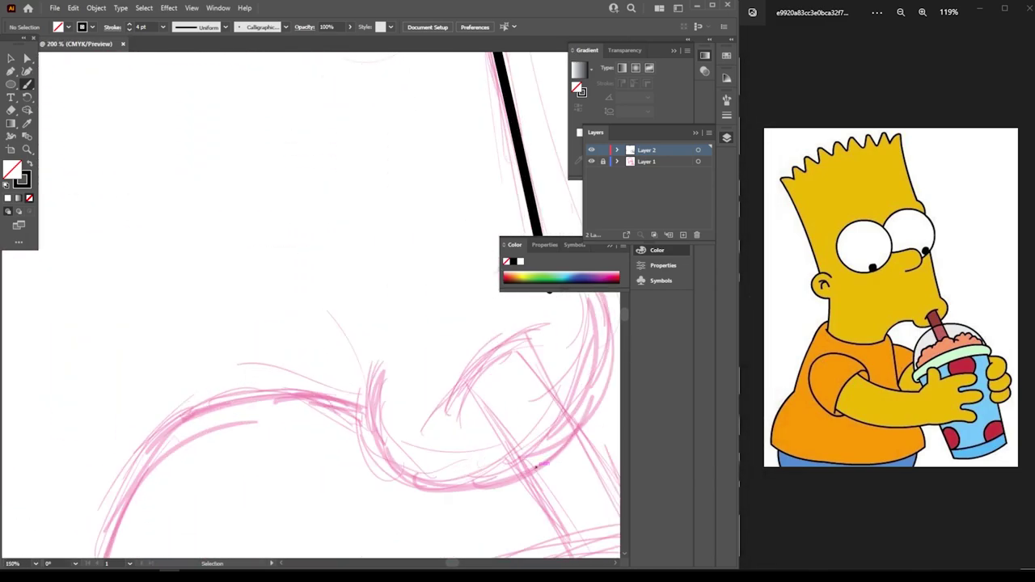
scroll(536, 466, "right", 3)
scroll(536, 466, "right", 2)
key("ctrl+plus")
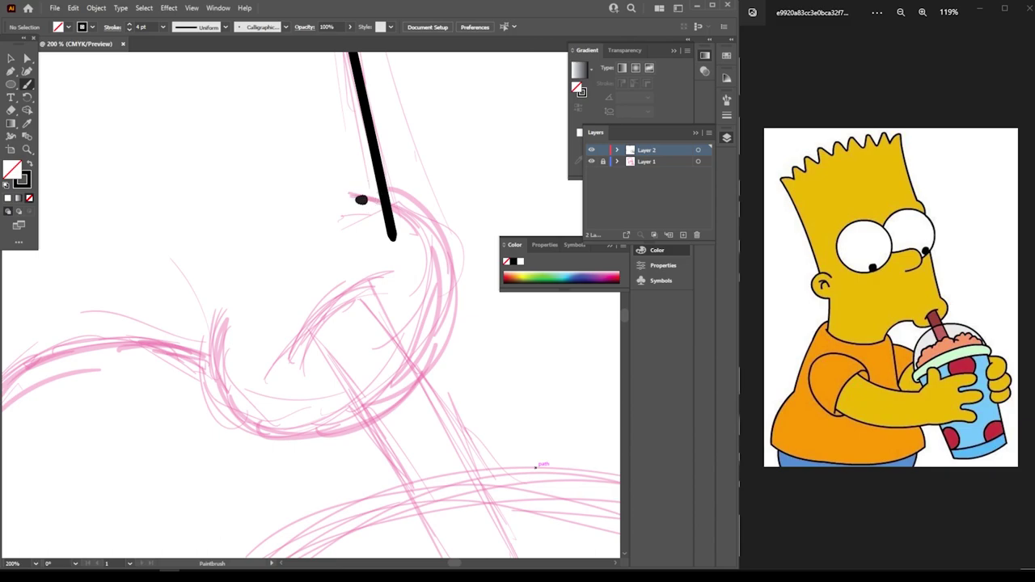
mouse_move(361, 199)
left_mouse_down()
mouse_move(374, 408)
mouse_move(213, 334)
left_mouse_up()
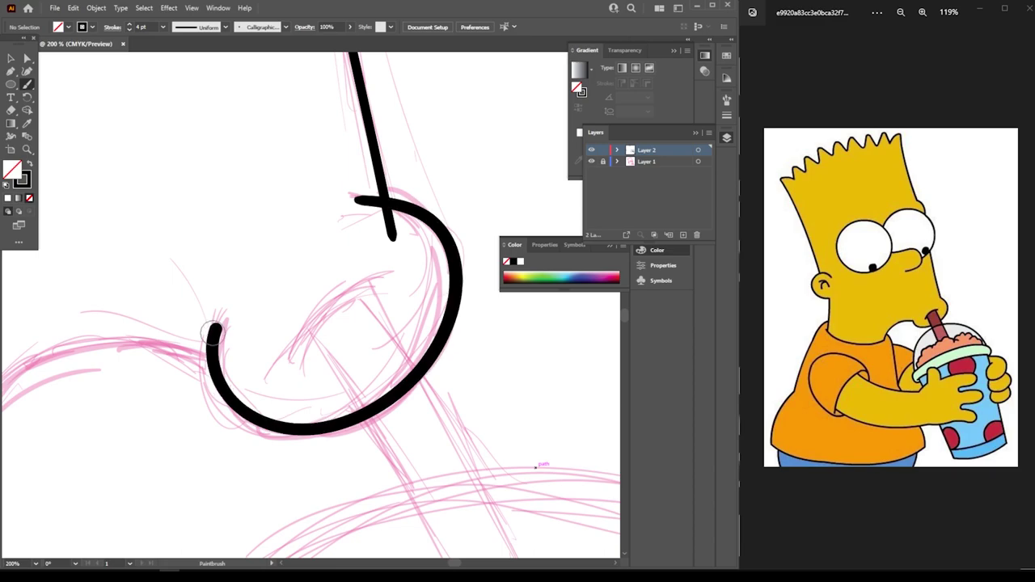
Trace the upper lip curve meeting the nose and the inner nostril line
scroll(214, 331, "down", 3)
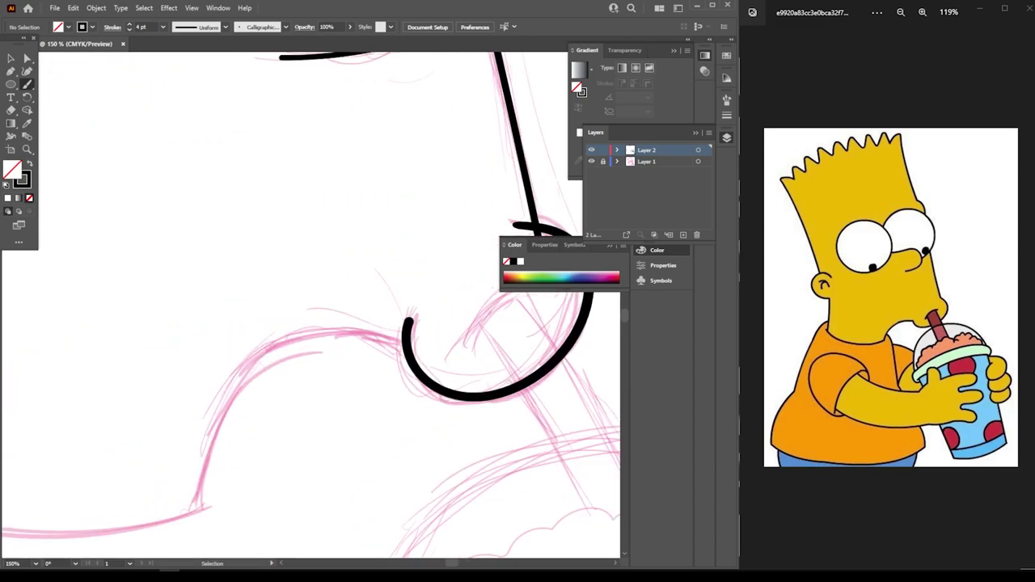
scroll(300, 400, "down", 1)
scroll(156, 423, "down", 1)
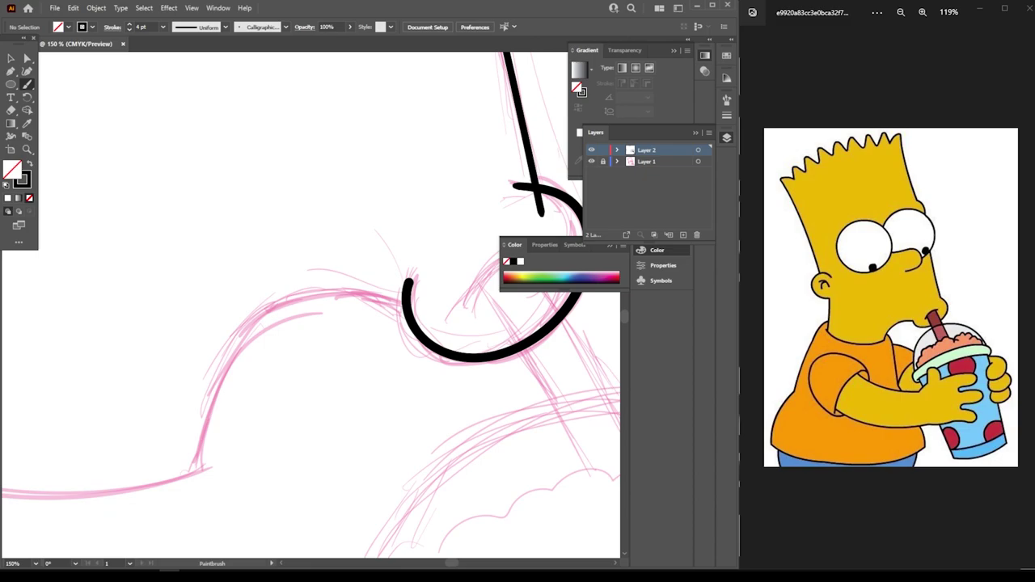
mouse_move(194, 503)
left_mouse_down()
mouse_move(331, 294)
mouse_move(429, 302)
left_mouse_up()
scroll(323, 364, "up", 2)
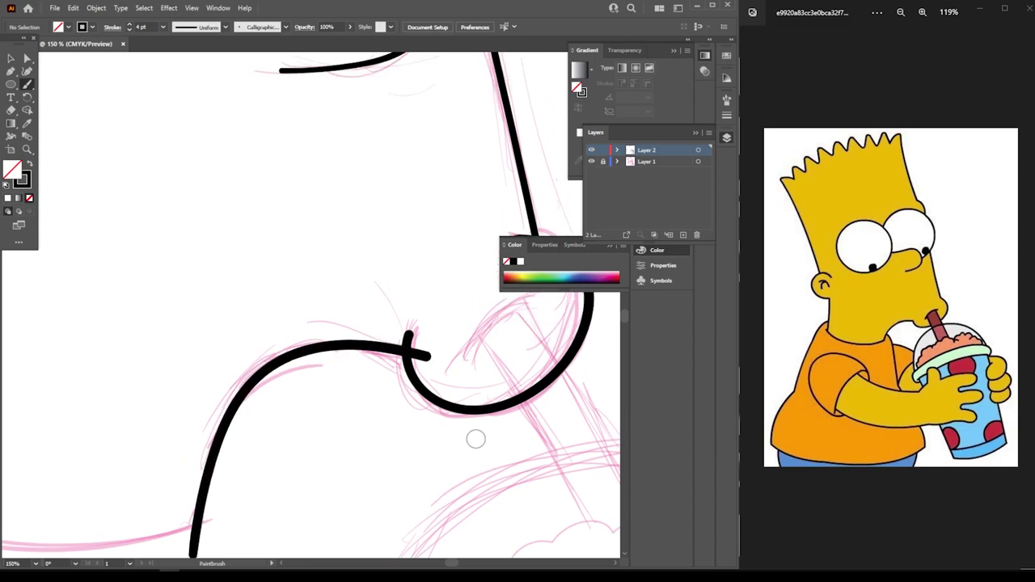
scroll(147, 336, "down", 1)
scroll(446, 300, "up", 1)
scroll(446, 301, "up", 1)
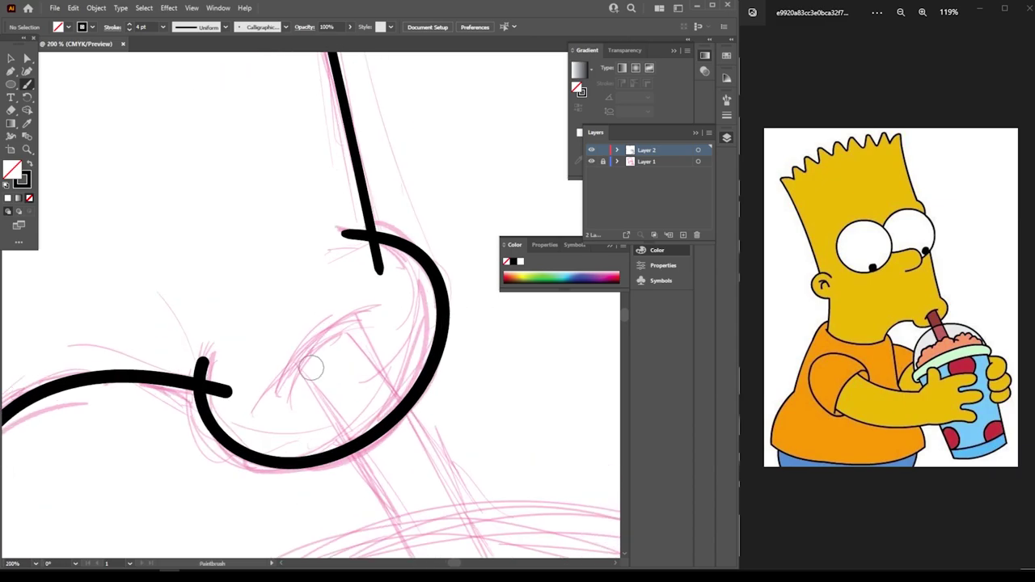
mouse_move(283, 393)
left_mouse_down()
mouse_move(340, 334)
mouse_move(375, 322)
left_mouse_up()
scroll(374, 322, "down", 1)
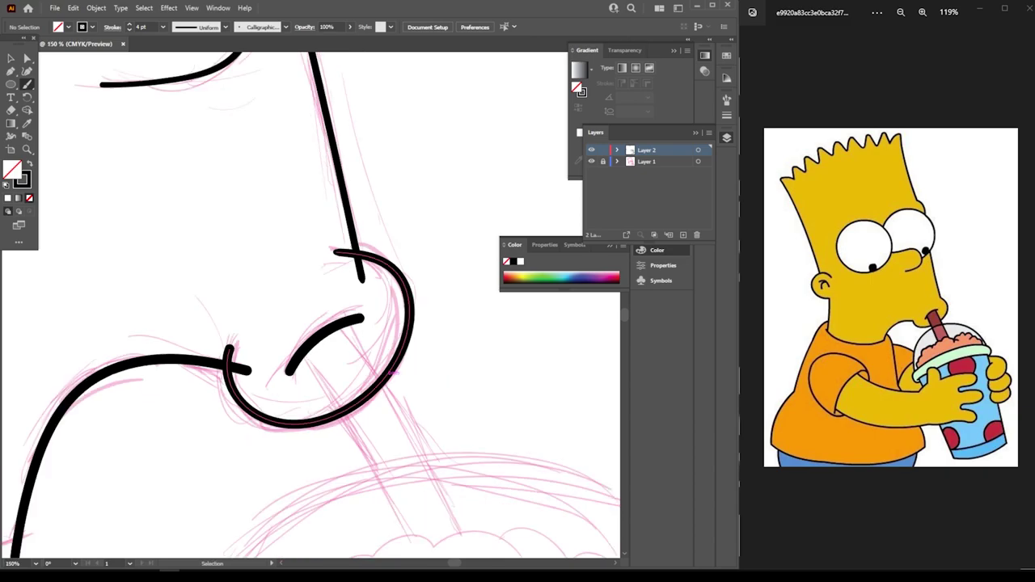
scroll(375, 323, "down", 2)
scroll(374, 323, "up", 2)
Brush Bart's chin line and the back of his jaw
scroll(130, 299, "up", 1)
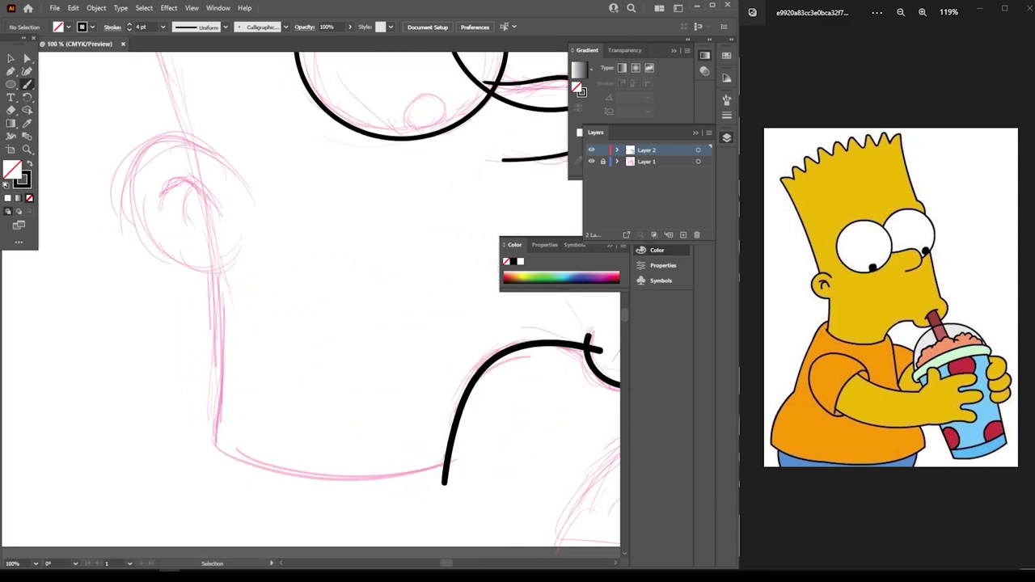
left_click_drag(459, 455, 199, 438)
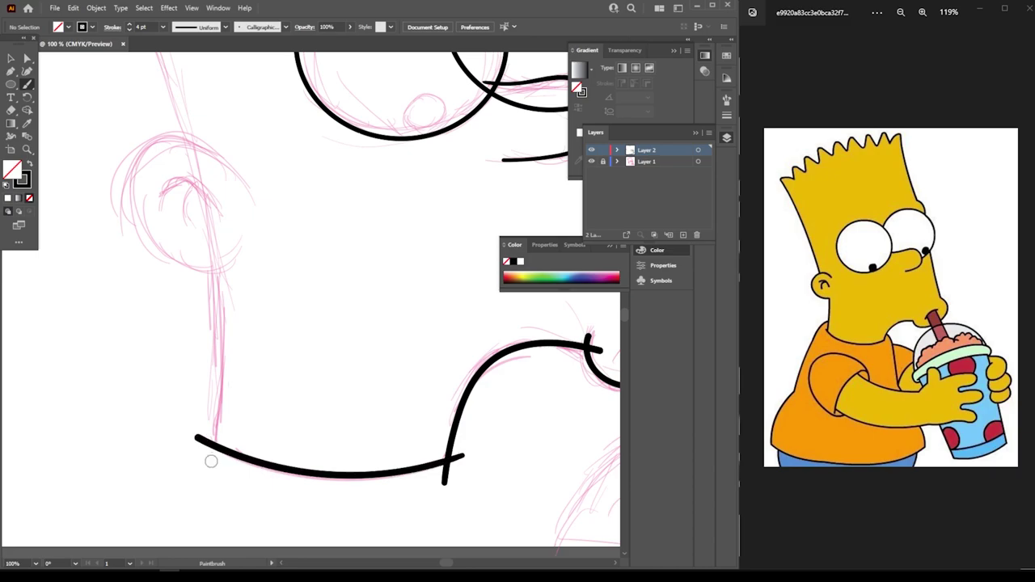
left_click_drag(211, 460, 207, 255)
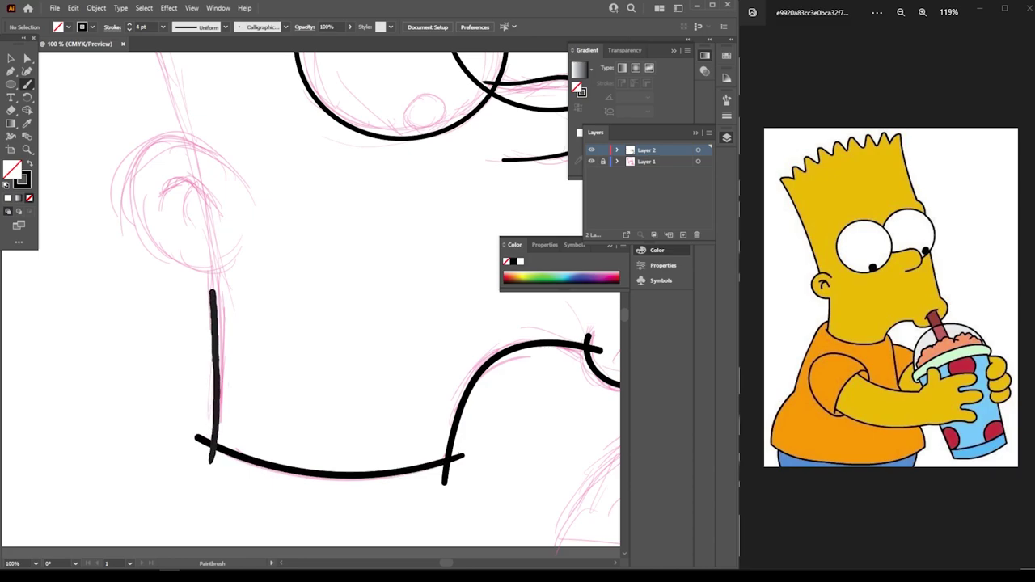
Draw the ear outline, redraw it after an undo, and add an inner ear curve
scroll(190, 355, "up", 4)
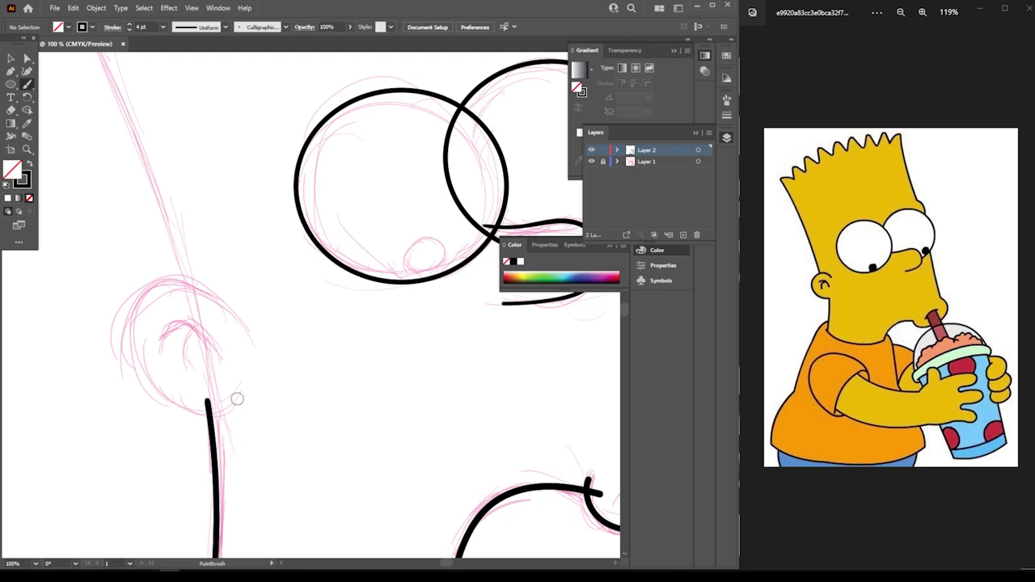
mouse_move(236, 397)
left_mouse_down()
mouse_move(149, 284)
mouse_move(217, 310)
left_mouse_up()
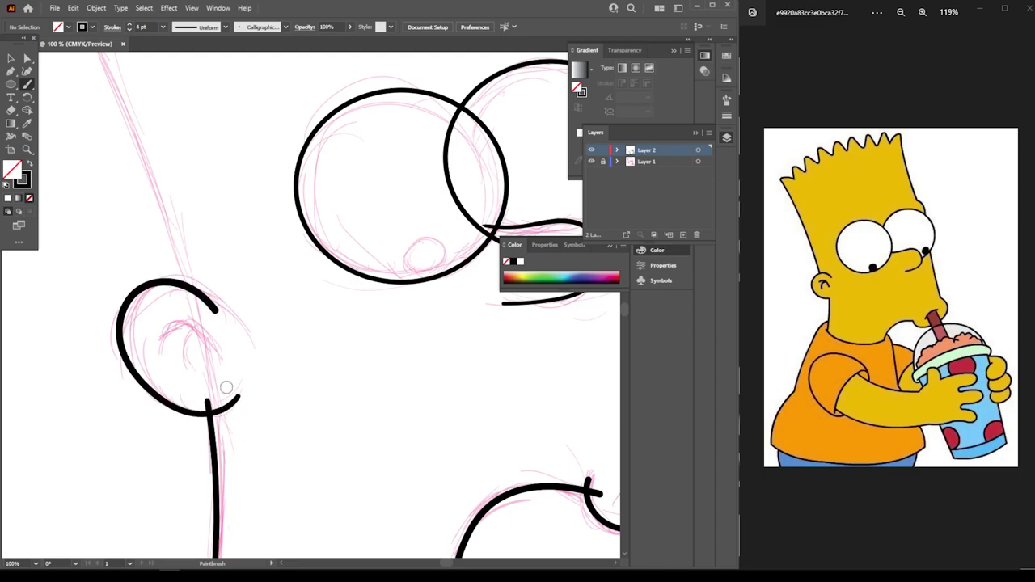
key("ctrl+minus")
key("ctrl+equal")
key("ctrl+equal")
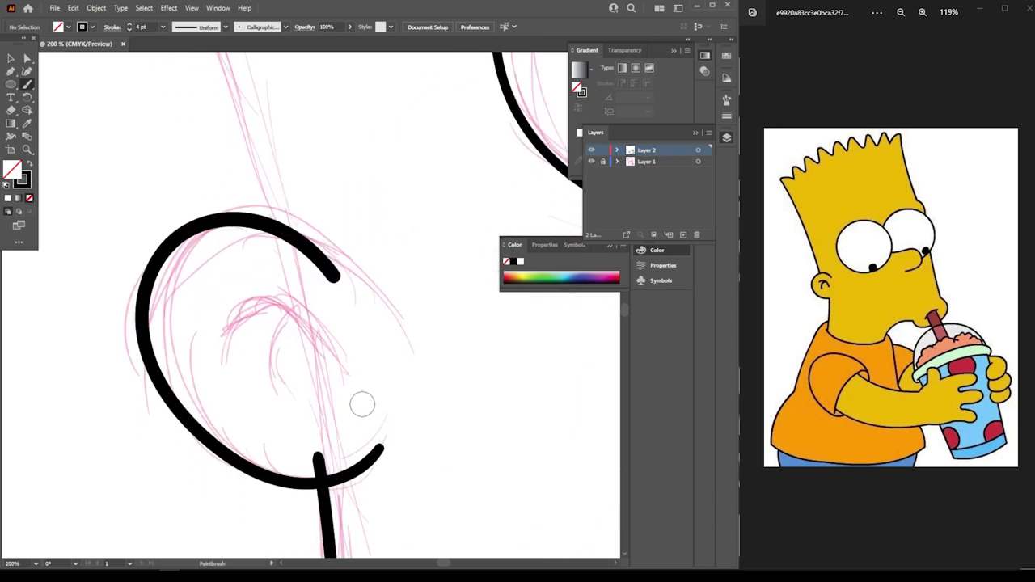
key("ctrl+z")
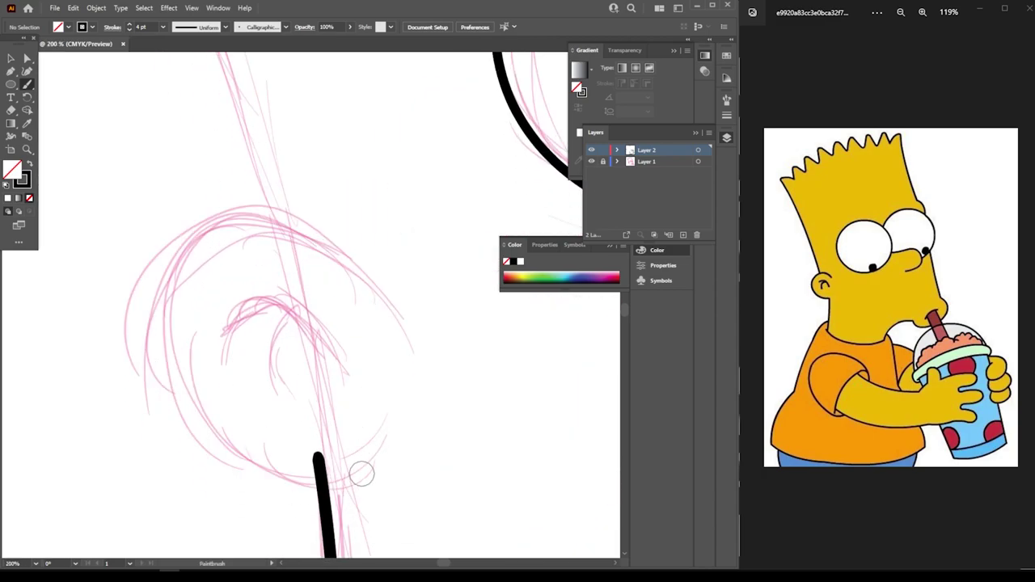
mouse_move(358, 475)
left_mouse_down()
mouse_move(190, 441)
mouse_move(296, 218)
mouse_move(348, 257)
left_mouse_up()
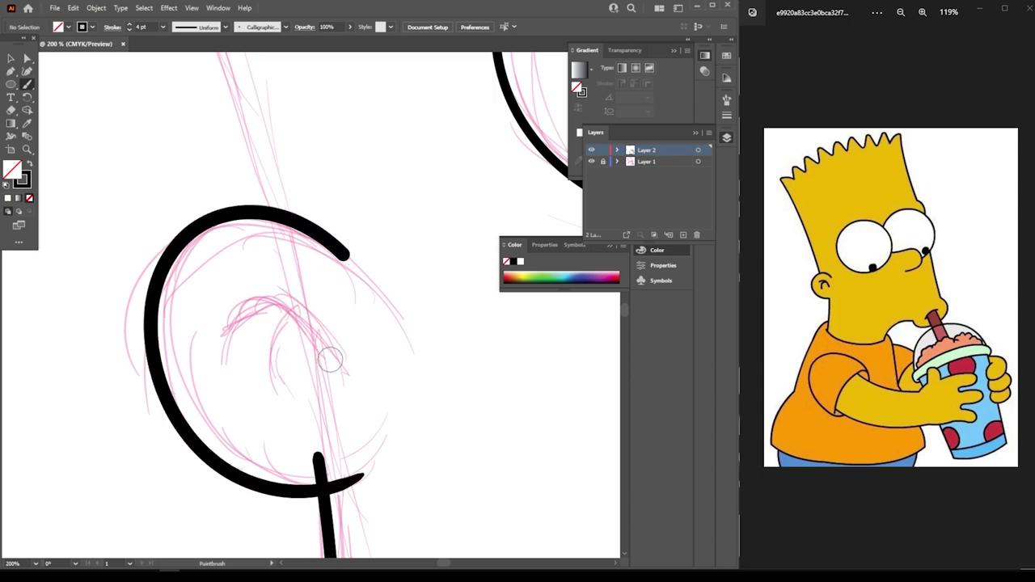
mouse_move(330, 359)
left_mouse_down()
mouse_move(224, 306)
mouse_move(198, 330)
mouse_move(253, 374)
mouse_move(319, 310)
left_mouse_up()
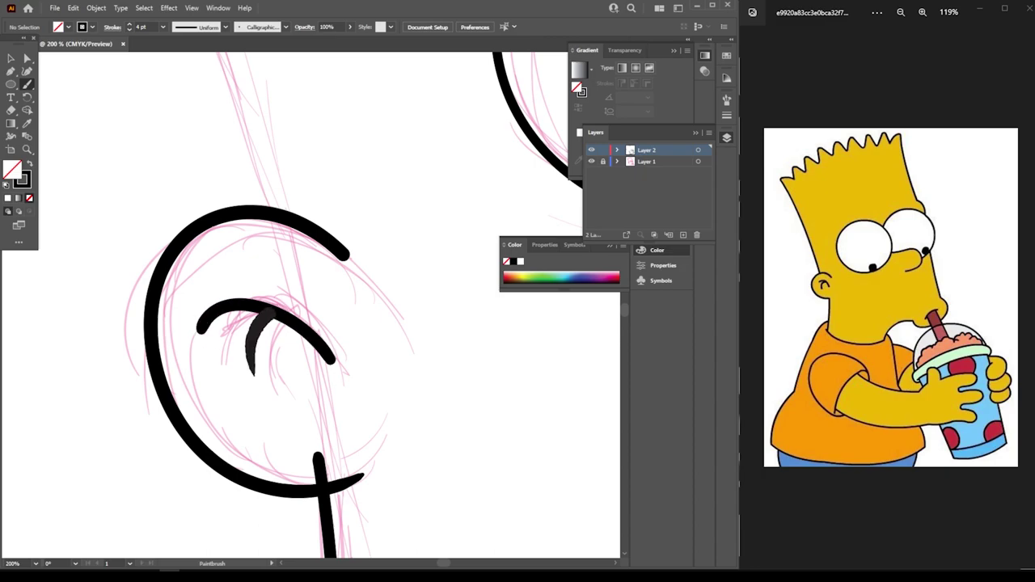
Undo the short inner-ear mark and redraw it as a curve crossing the inner arc
scroll(437, 418, "down", 2)
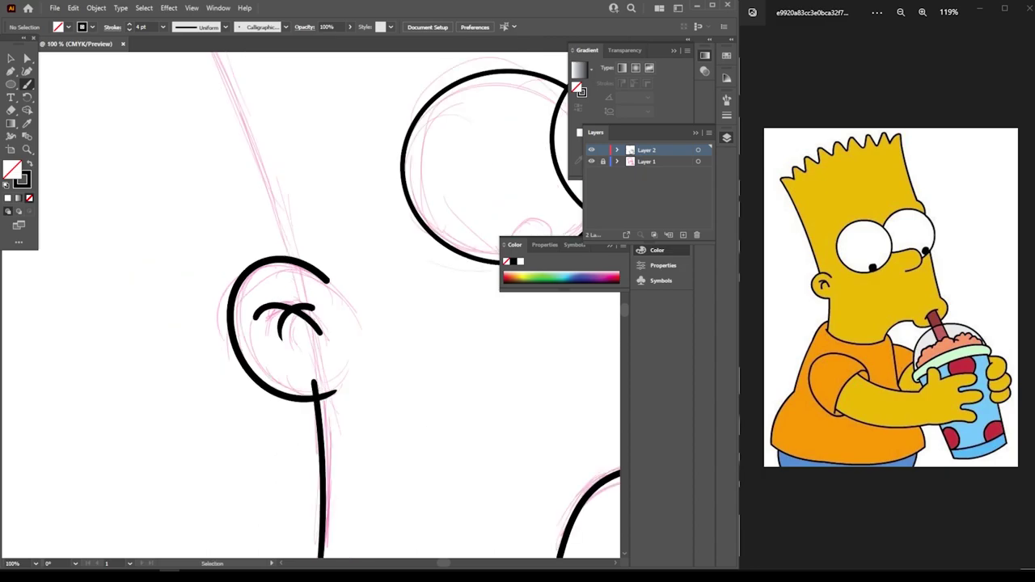
scroll(437, 417, "down", 2)
scroll(437, 437, "up", 1)
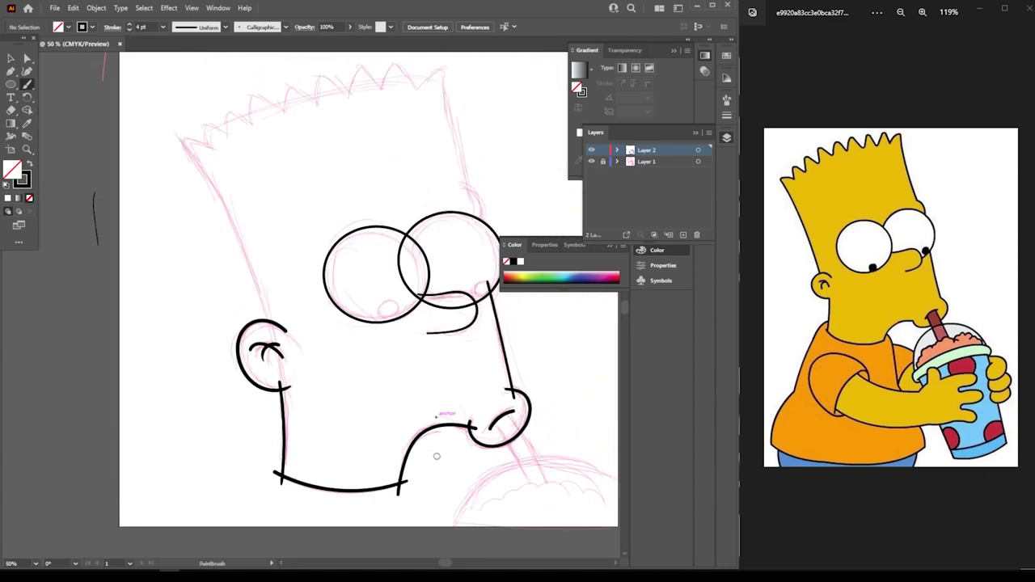
scroll(254, 327, "up", 2)
scroll(255, 327, "up", 2)
scroll(396, 369, "down", 1)
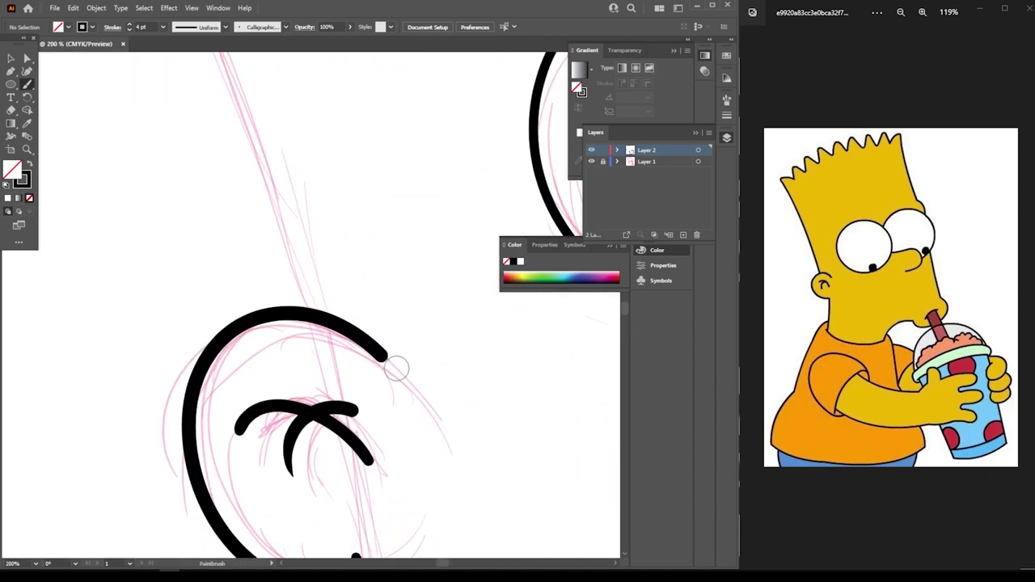
key("ctrl+z")
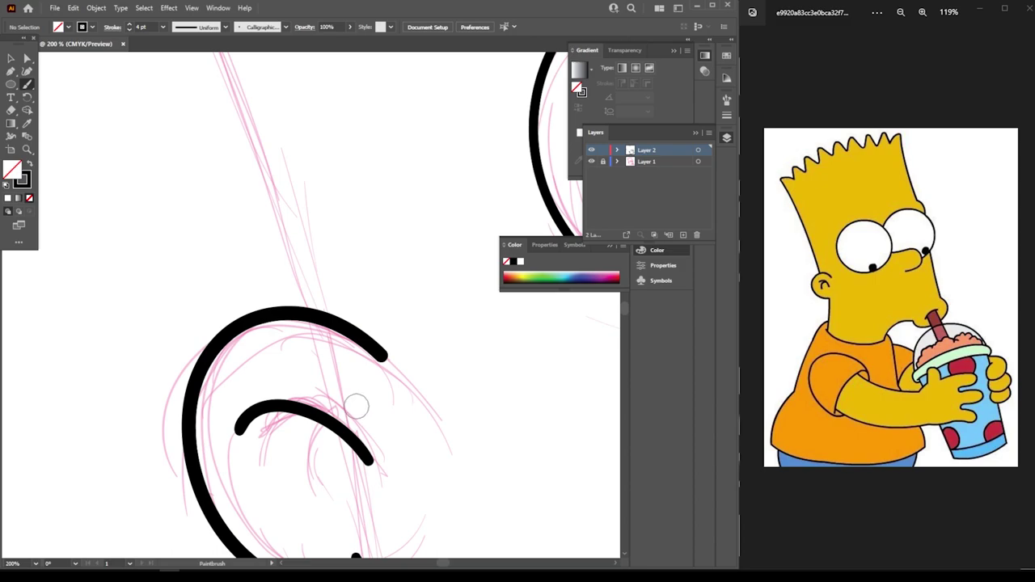
left_click_drag(356, 406, 287, 482)
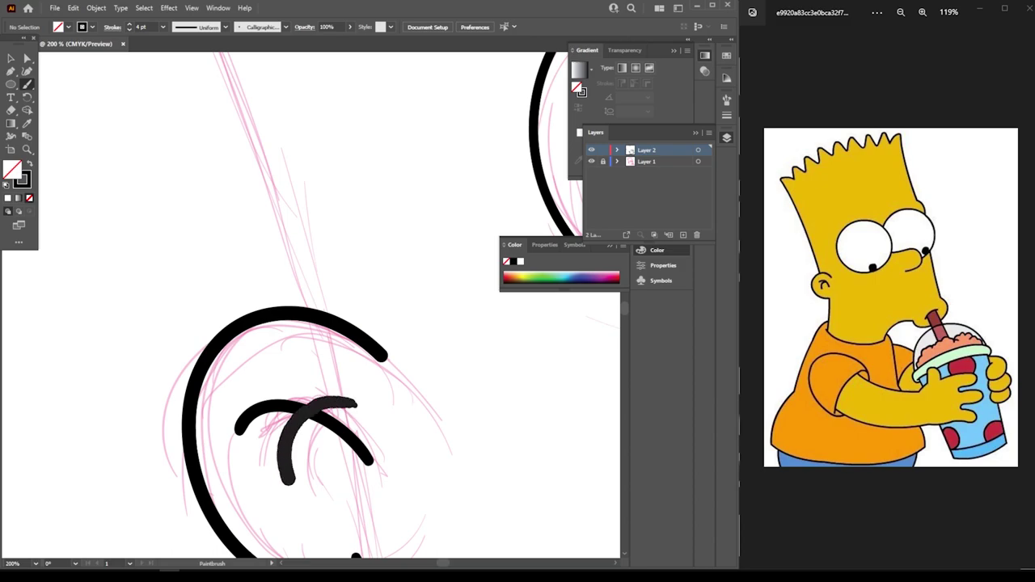
key("ctrl+minus")
key("ctrl+minus")
key("ctrl+minus")
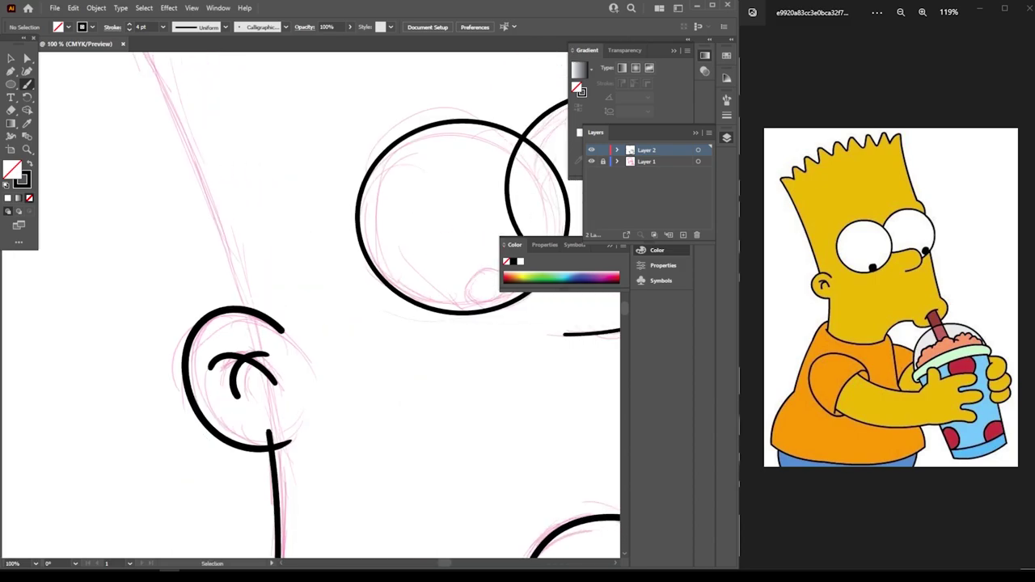
key("ctrl+minus")
key("ctrl+minus")
key("ctrl+plus")
key("ctrl+plus")
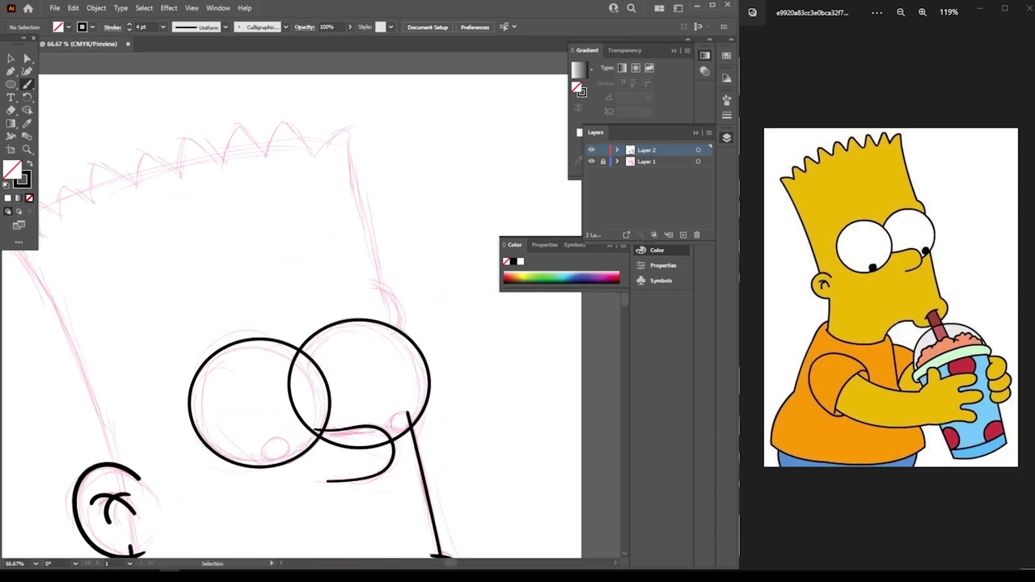
key("ctrl+plus")
scroll(400, 462, "up", 2)
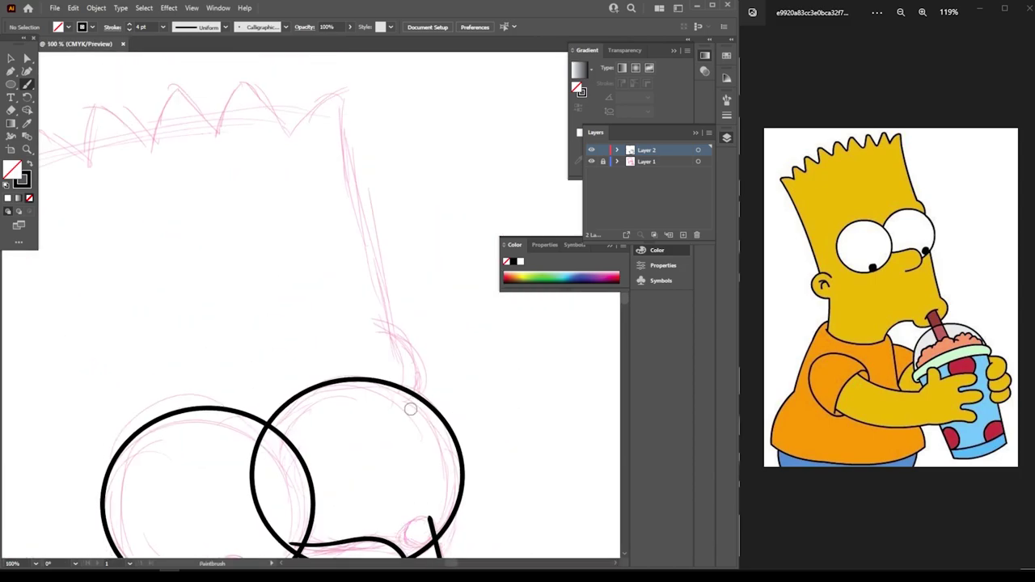
Brush the arc above the right eye, the forehead line, and the left side of the head
left_click_drag(420, 392, 363, 333)
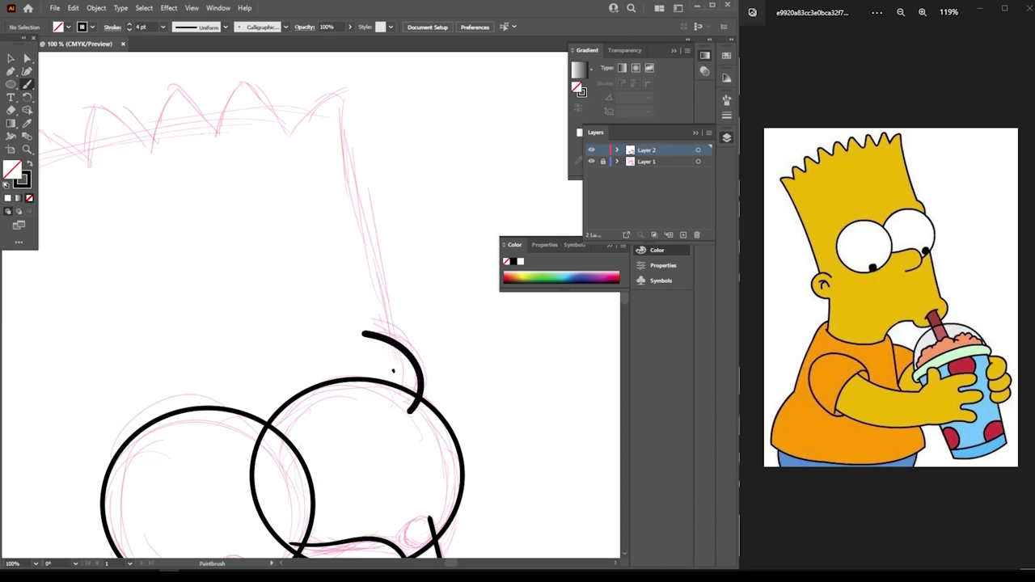
left_click_drag(386, 332, 335, 82)
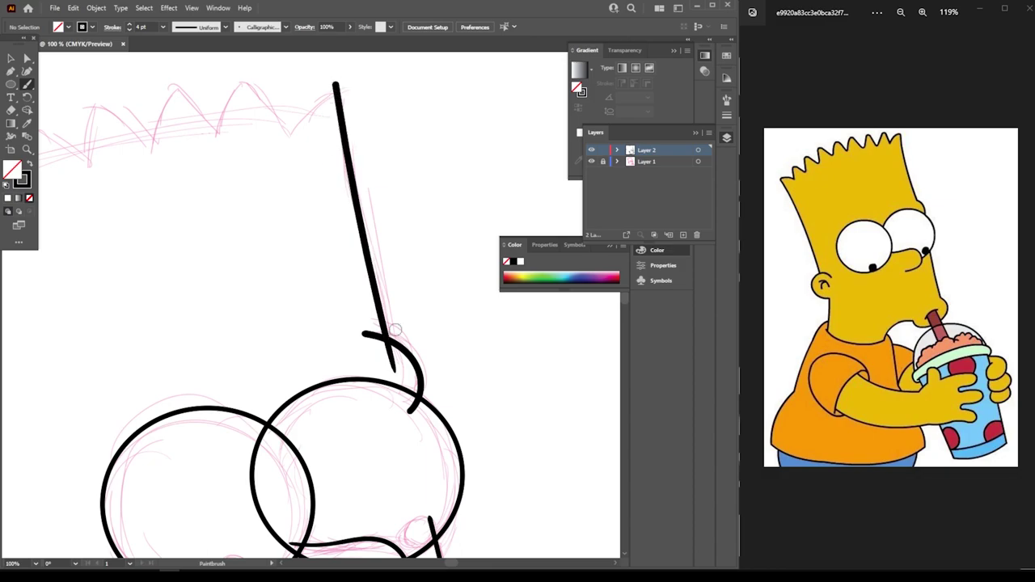
key("ctrl+minus")
key("ctrl+minus")
key("ctrl+minus")
key("ctrl+plus")
key("ctrl+plus")
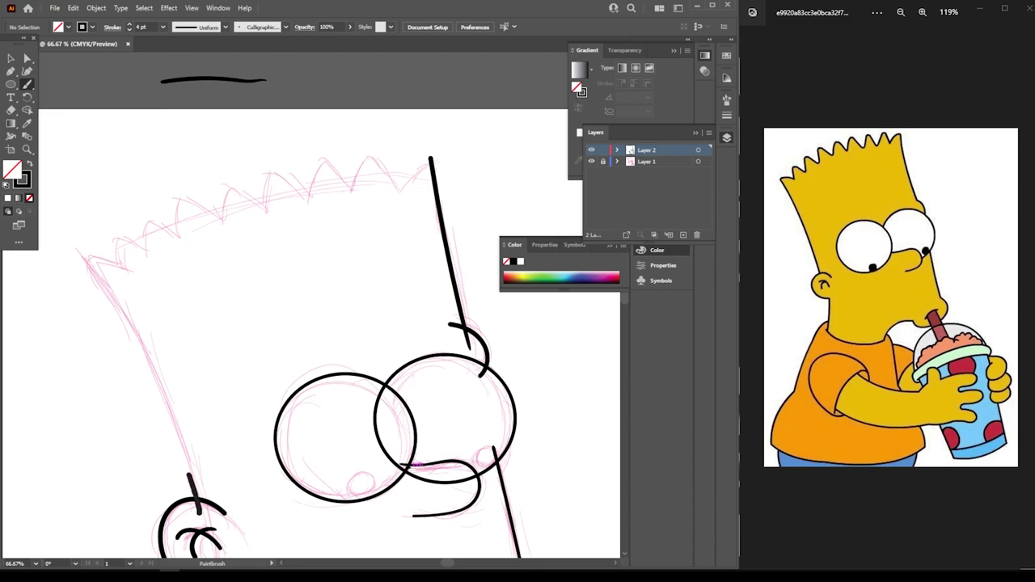
left_click_drag(188, 476, 91, 265)
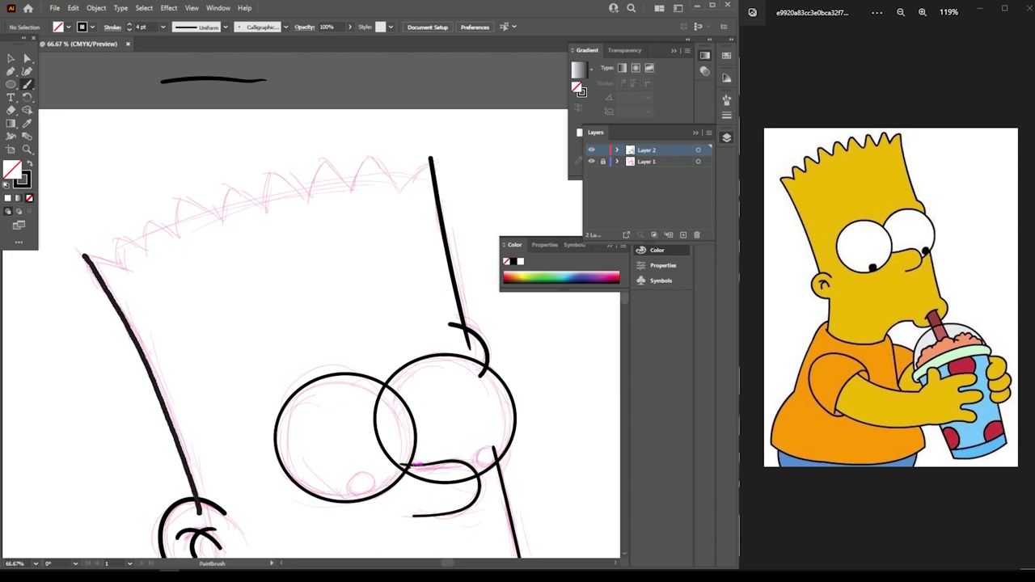
key("ctrl+minus")
key("ctrl+minus")
key("ctrl+minus")
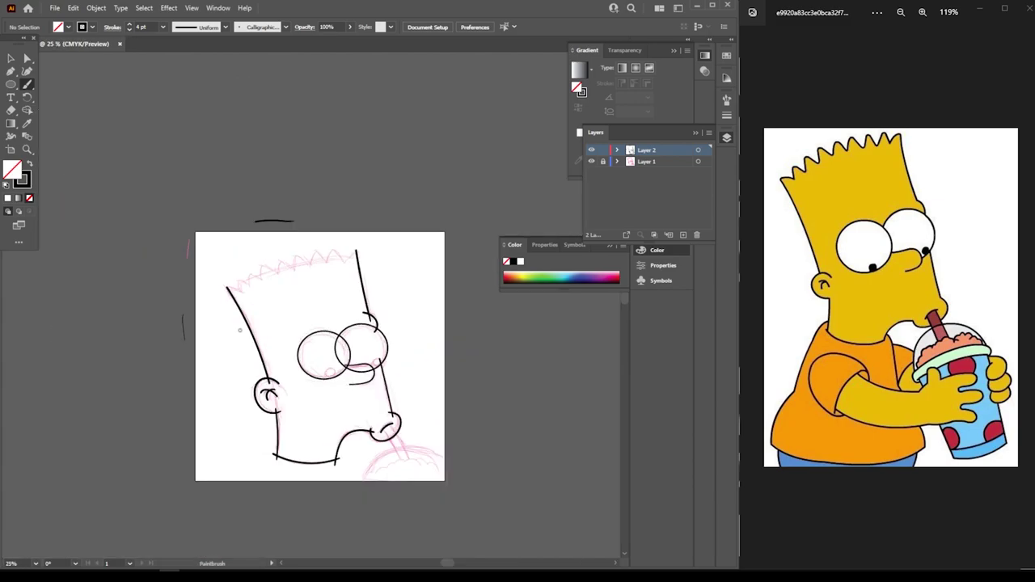
key("ctrl+plus")
key("ctrl+plus")
key("ctrl+plus")
key("ctrl+plus")
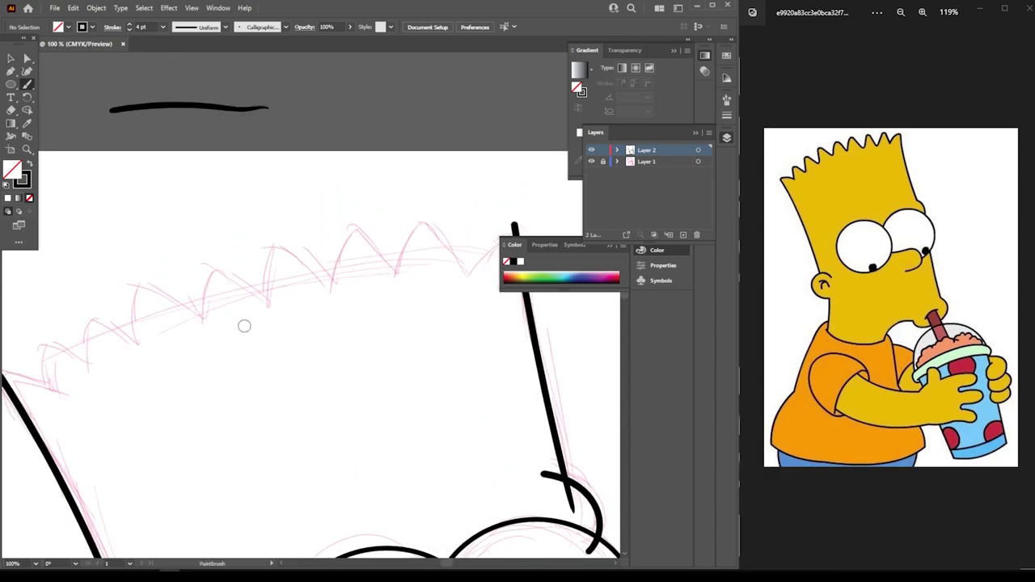
Brush the spiky zigzag hairline across the top of Bart's head in one stroke
scroll(244, 326, "up", 2)
scroll(245, 380, "up", 2)
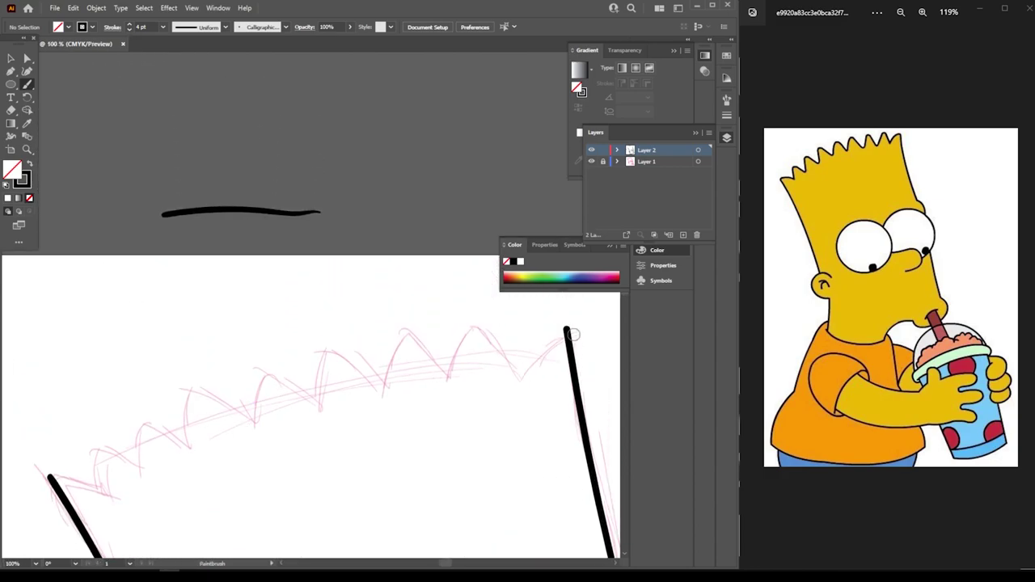
mouse_move(570, 336)
left_mouse_down()
mouse_move(536, 361)
mouse_move(484, 331)
mouse_move(450, 379)
mouse_move(402, 329)
mouse_move(380, 394)
mouse_move(345, 361)
mouse_move(315, 374)
mouse_move(313, 406)
mouse_move(263, 366)
mouse_move(252, 417)
mouse_move(194, 384)
mouse_move(186, 444)
mouse_move(138, 421)
mouse_move(138, 464)
mouse_move(94, 445)
mouse_move(87, 477)
mouse_move(36, 483)
left_mouse_up()
key("ctrl+minus")
key("ctrl+minus")
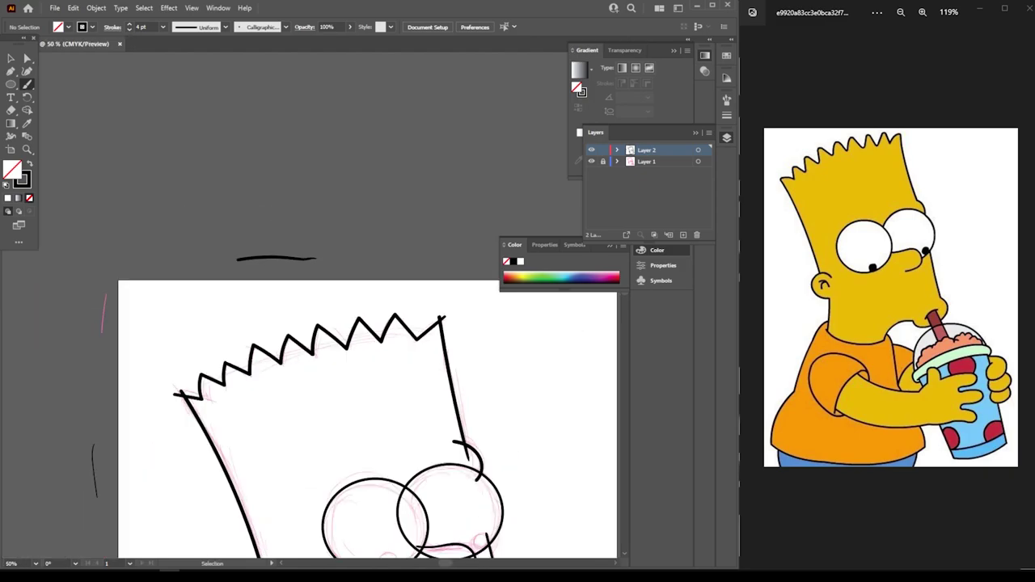
key("ctrl+minus")
scroll(335, 283, "down", 2)
scroll(335, 283, "down", 2)
key("ctrl+plus")
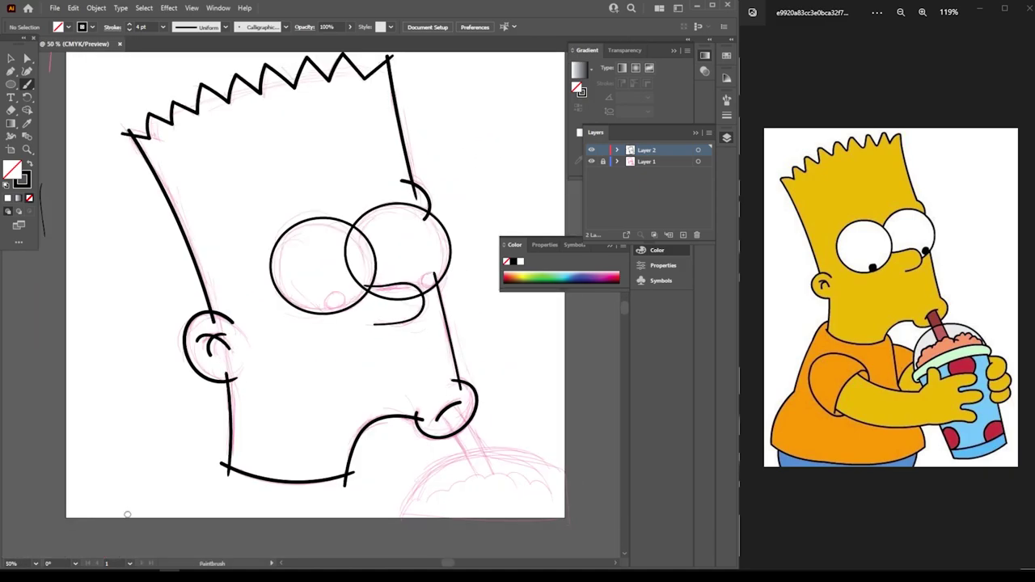
key("ctrl+plus")
key("ctrl+plus")
scroll(127, 502, "down", 2)
Brush the straw from Bart's mouth, the cup's curved rim, and its scalloped topping
left_click_drag(127, 502, 38, 430)
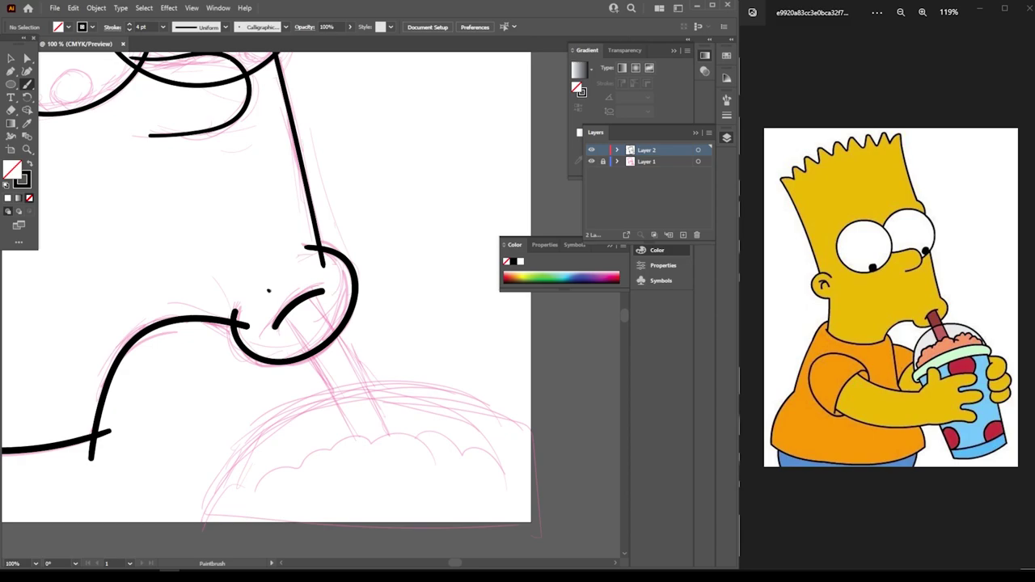
mouse_move(272, 299)
left_mouse_down()
mouse_move(375, 469)
mouse_move(357, 390)
mouse_move(287, 273)
left_mouse_up()
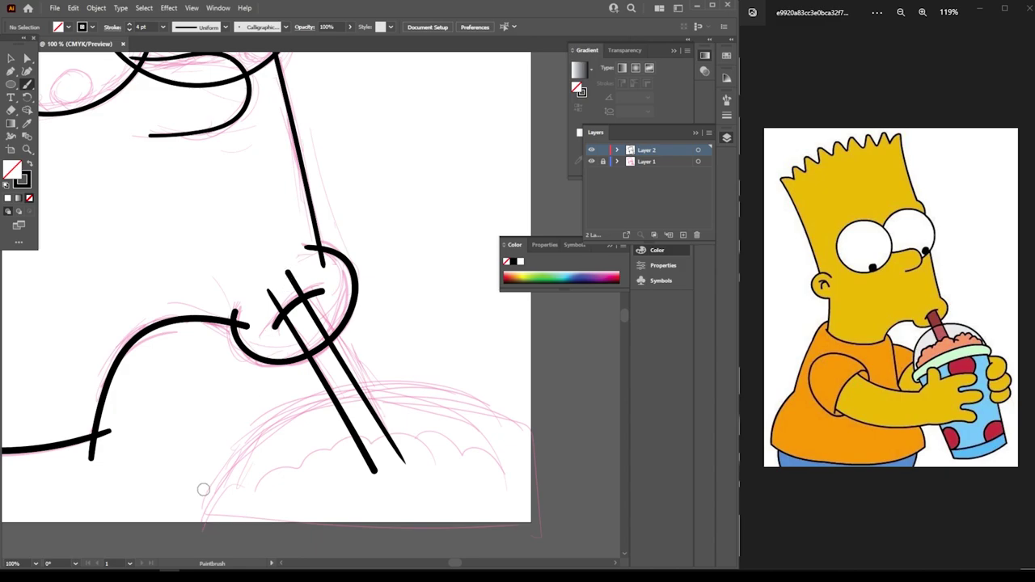
mouse_move(196, 522)
left_mouse_down()
mouse_move(220, 477)
mouse_move(288, 414)
mouse_move(372, 386)
mouse_move(446, 389)
mouse_move(543, 444)
left_mouse_up()
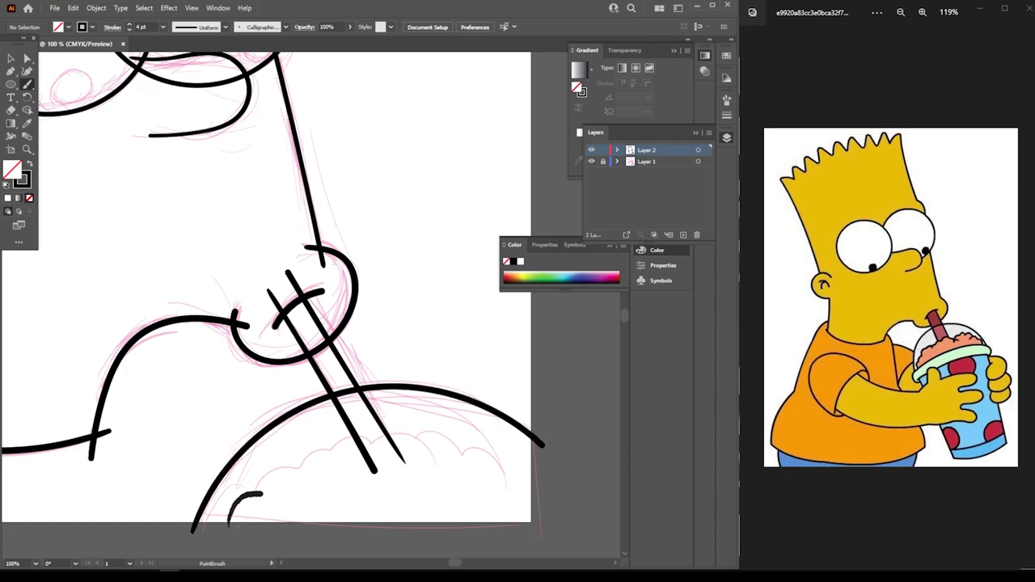
mouse_move(273, 477)
left_mouse_down()
mouse_move(335, 450)
mouse_move(421, 438)
left_mouse_up()
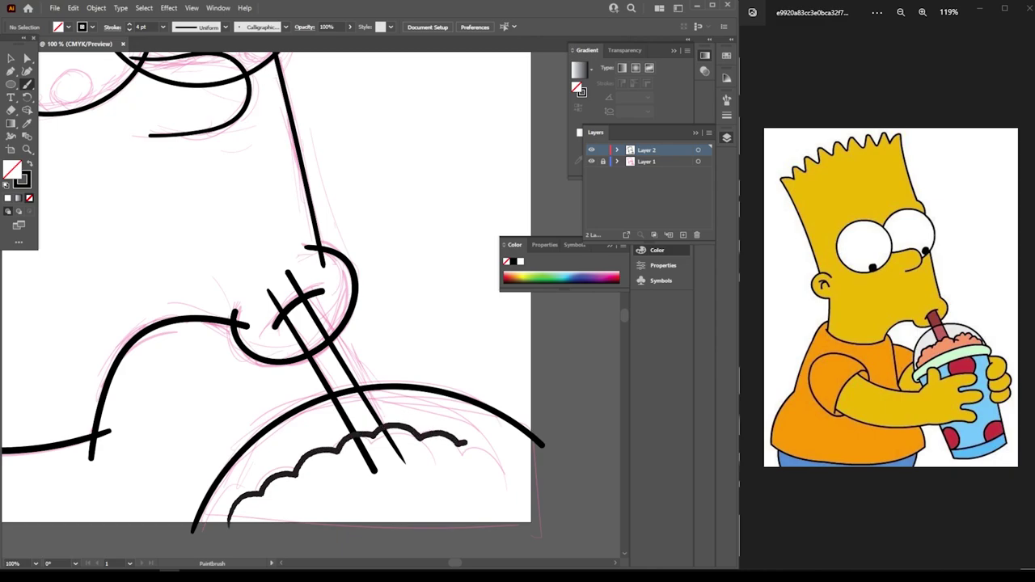
left_click_drag(516, 458, 537, 469)
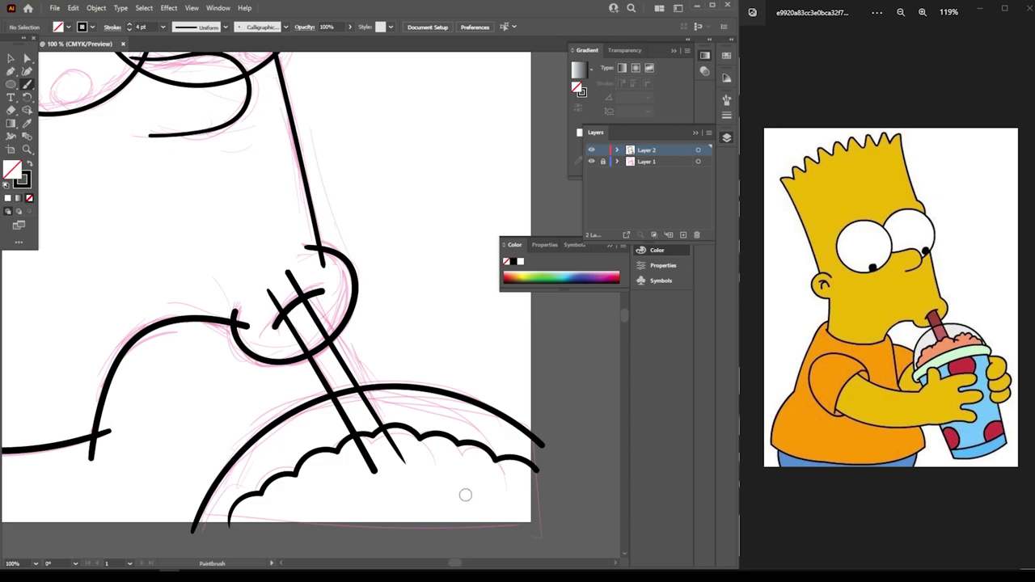
Remove the stray stroke above the artboard and select all the line art
scroll(387, 416, "down", 3)
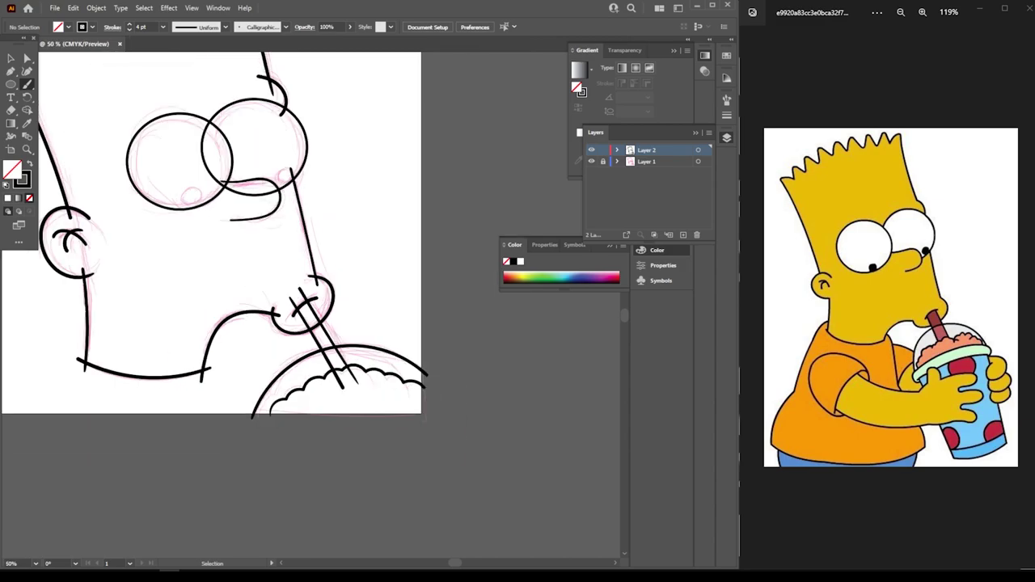
scroll(417, 435, "up", 2)
scroll(417, 434, "down", 1)
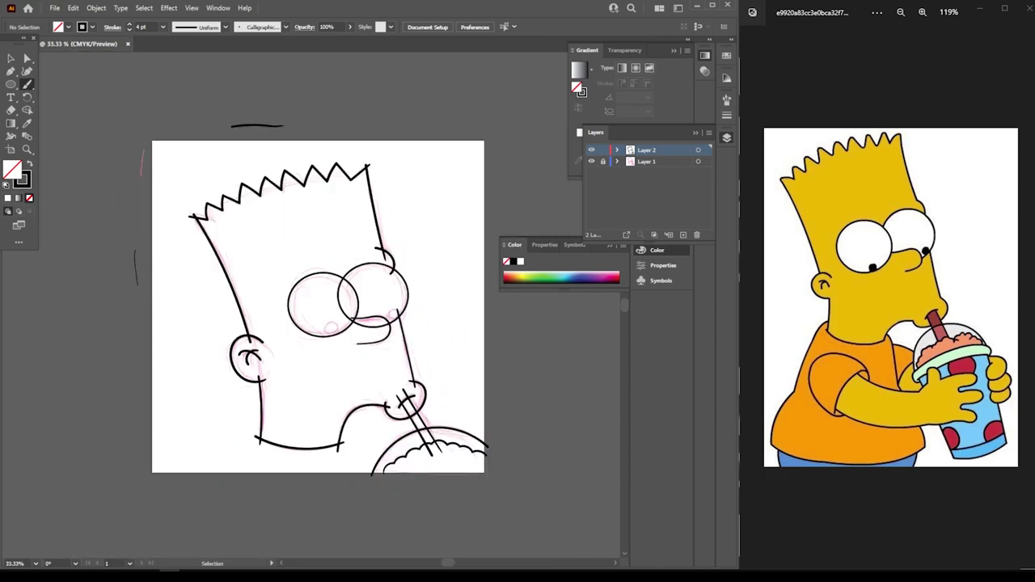
key("ctrl")
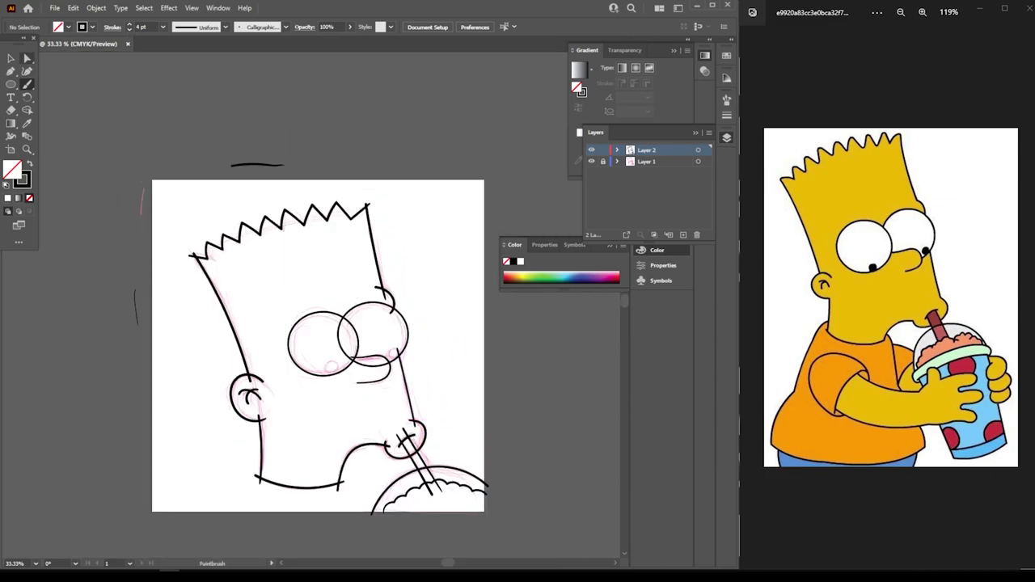
key("v")
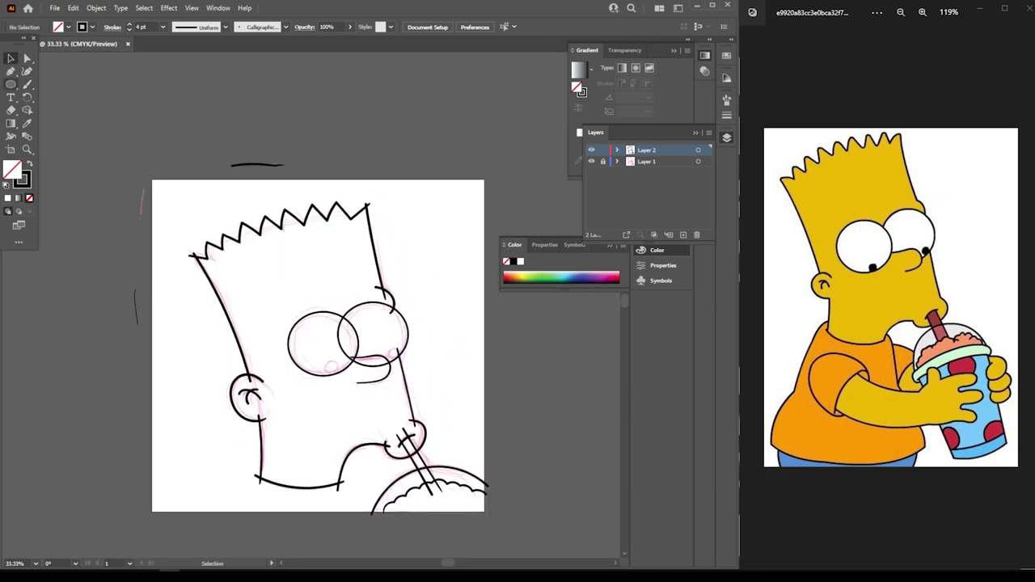
key("b")
left_click(27, 84)
key("v")
key("ctrl+z")
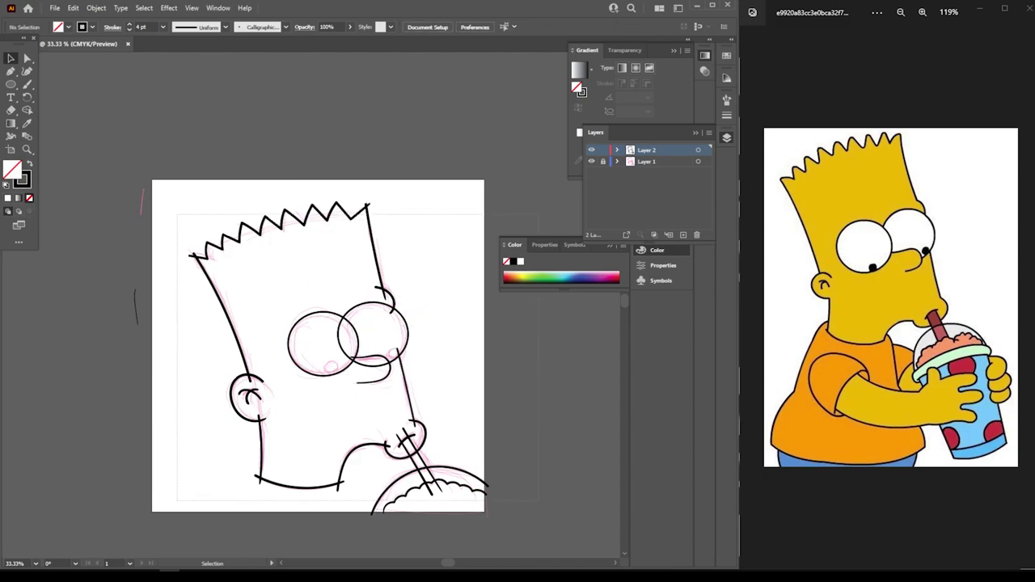
key("ctrl+a")
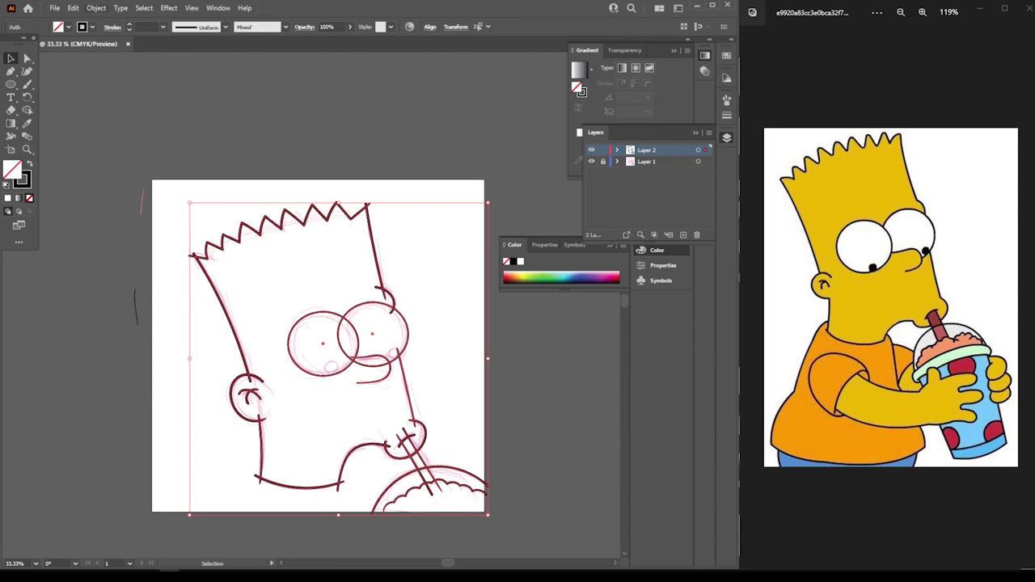
Expand the brush strokes' appearance, then expand their fills and strokes into outline shapes
left_click(95, 7)
left_click(130, 148)
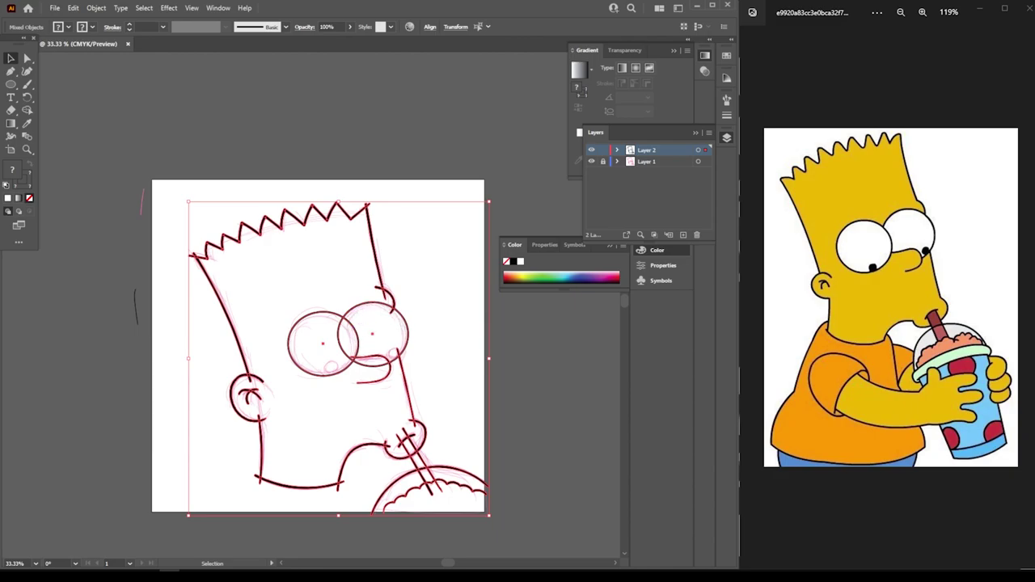
left_click(96, 7)
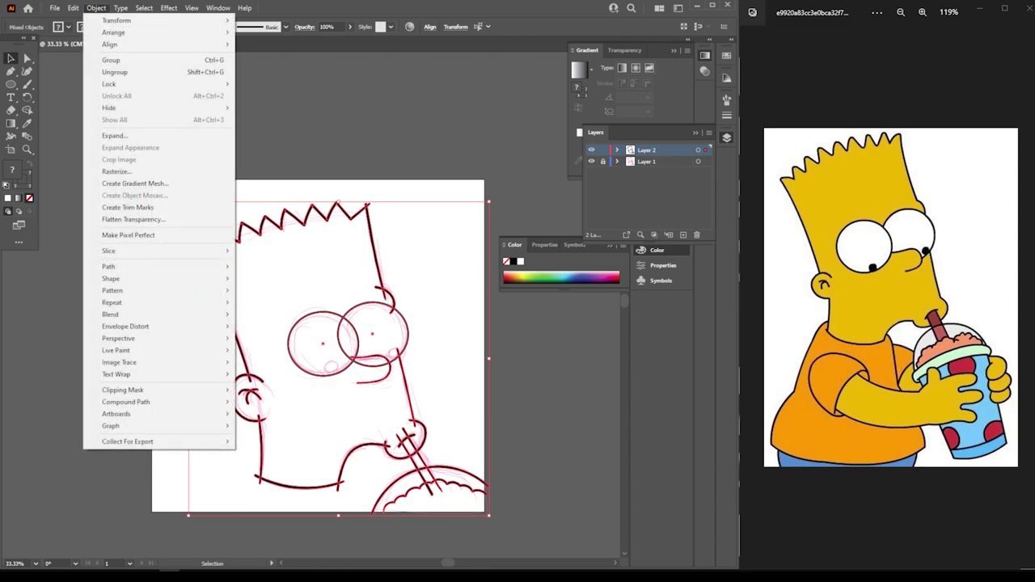
left_click(114, 136)
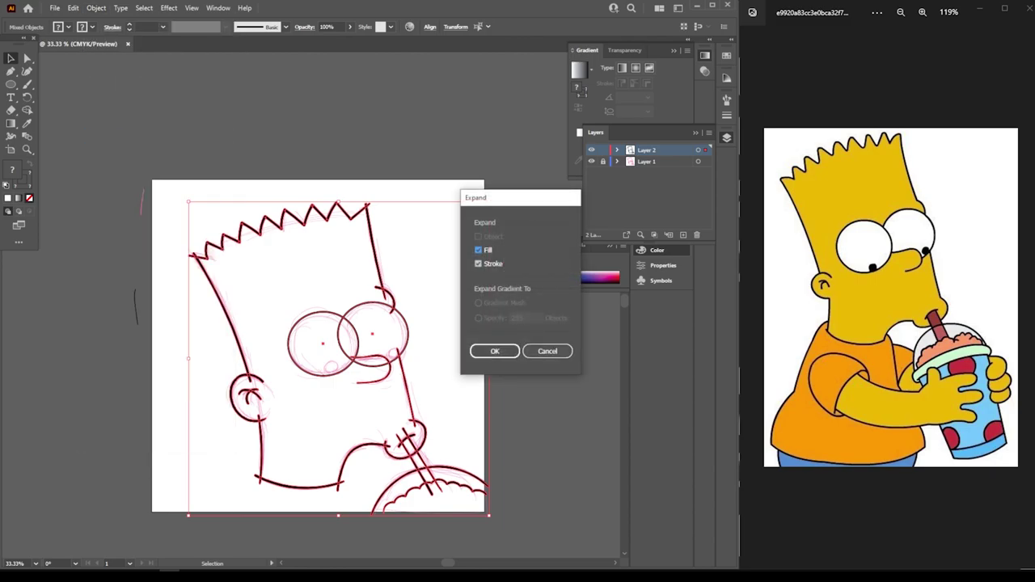
left_click(494, 350)
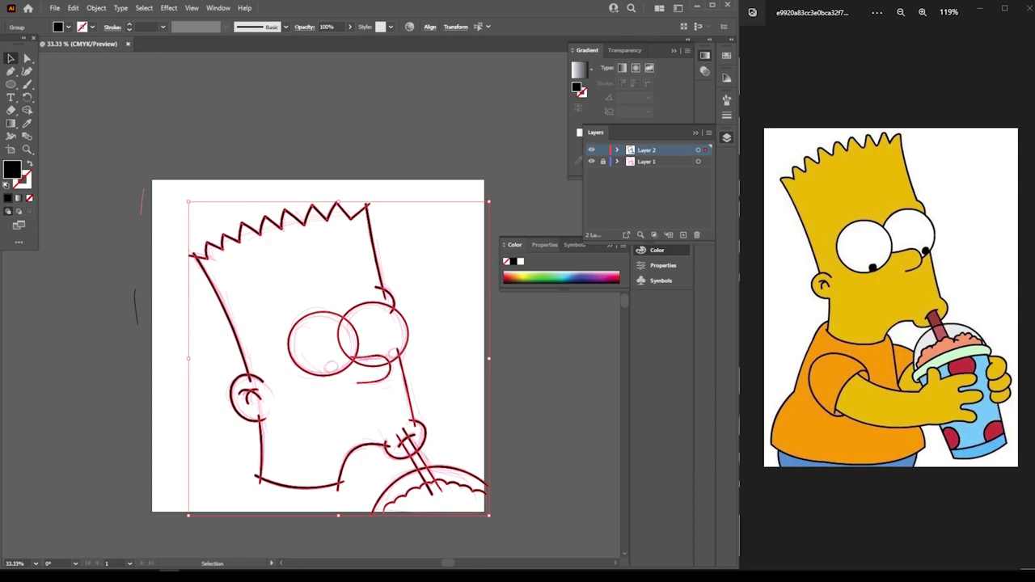
Divide the expanded line art at every overlap with Pathfinder's Divide
left_click(218, 7)
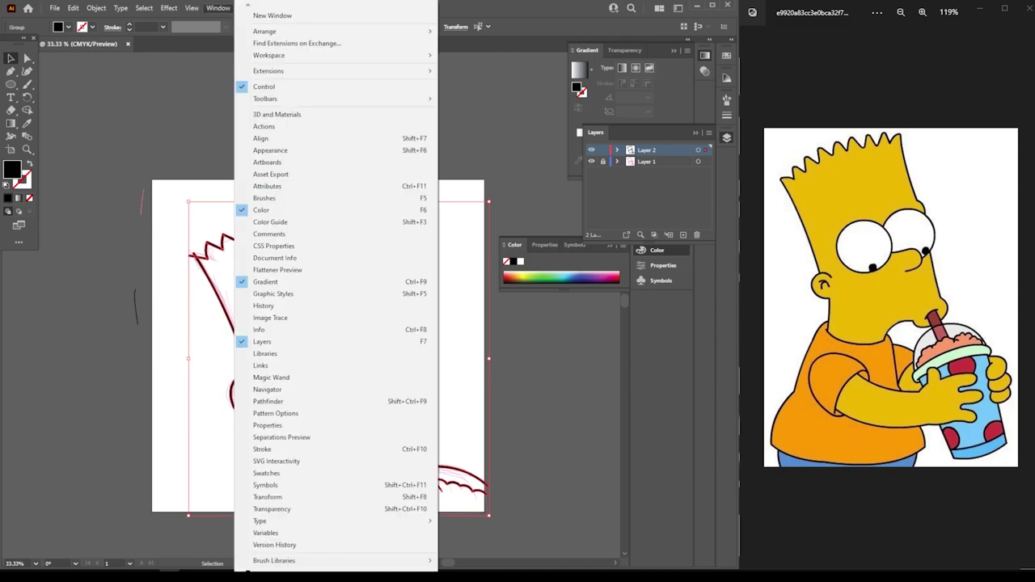
left_click(268, 401)
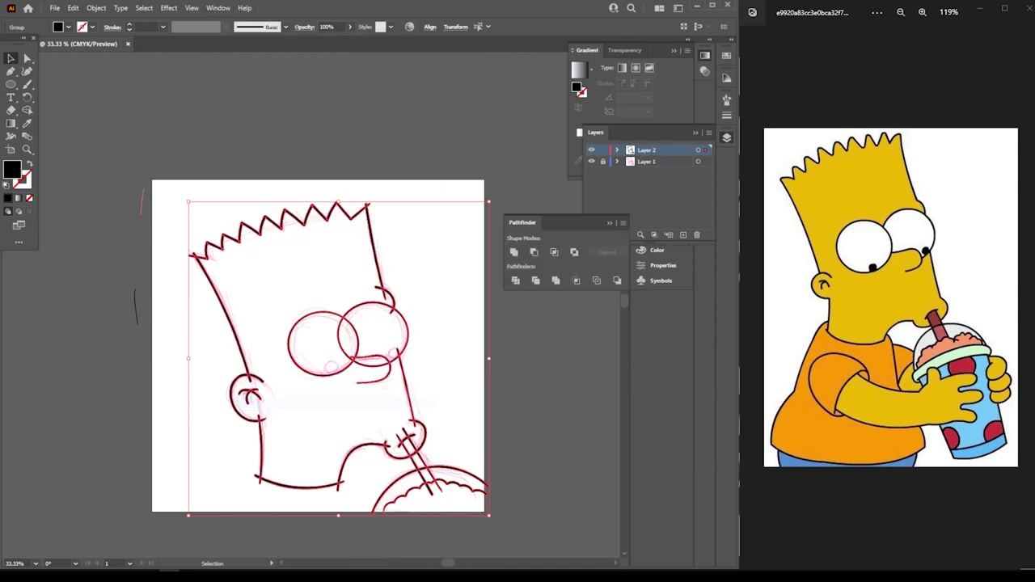
left_click(515, 280)
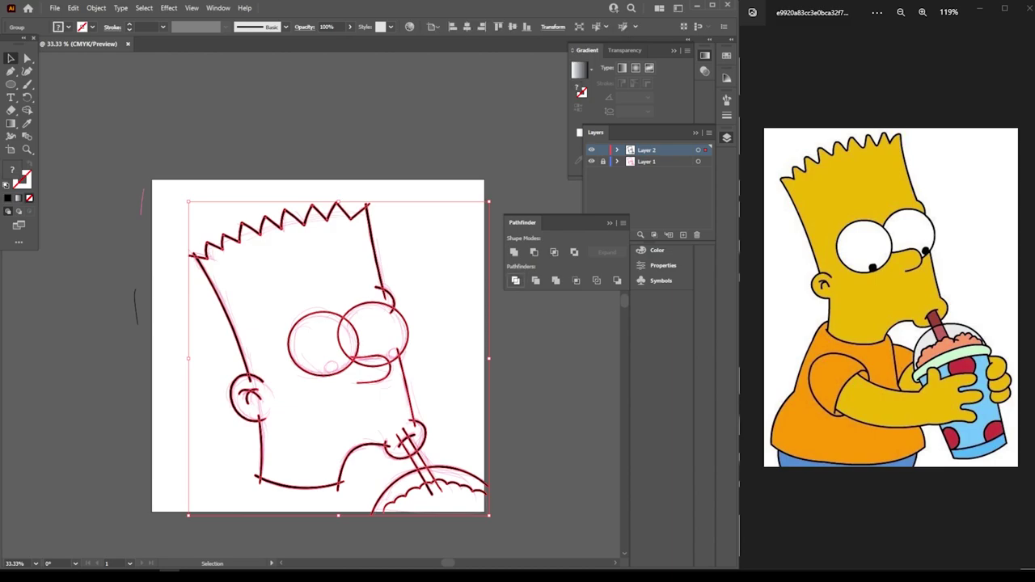
Isolate the divided stroke group and delete the leftover segment of the upper loop
scroll(320, 348, "down", 1)
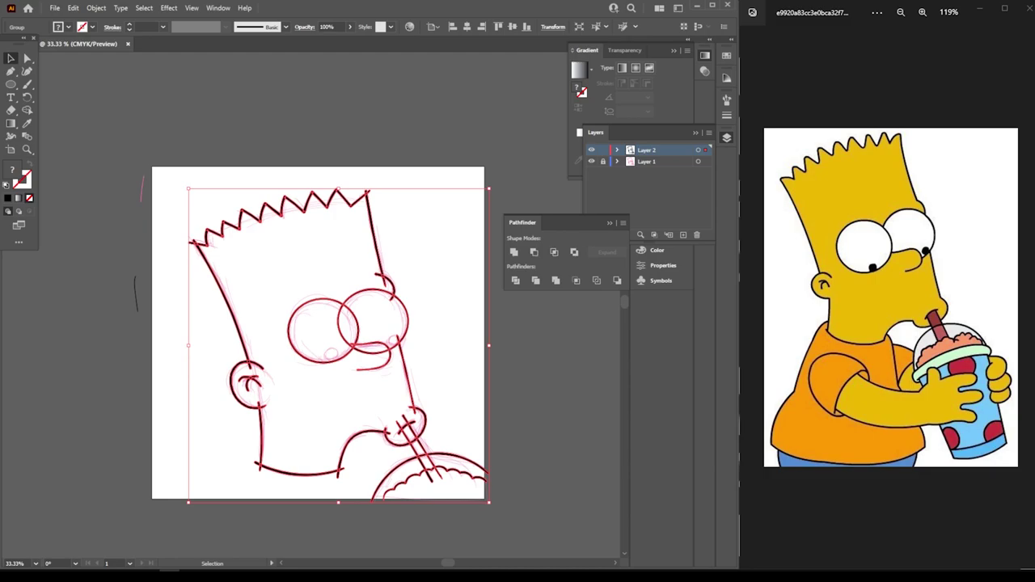
key("ctrl+shift+a")
scroll(305, 241, "down", 3)
scroll(306, 242, "up", 2)
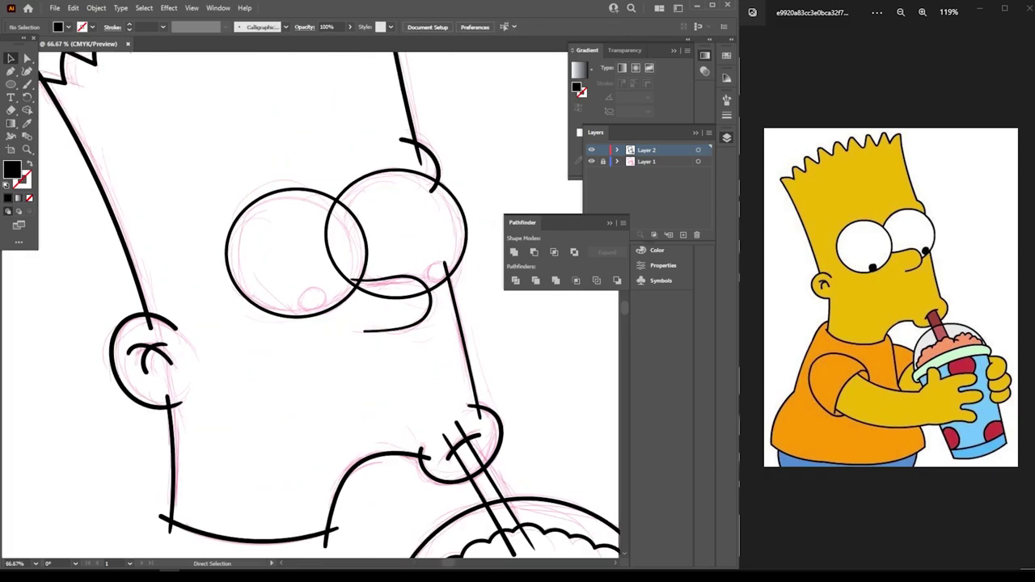
scroll(312, 252, "up", 3)
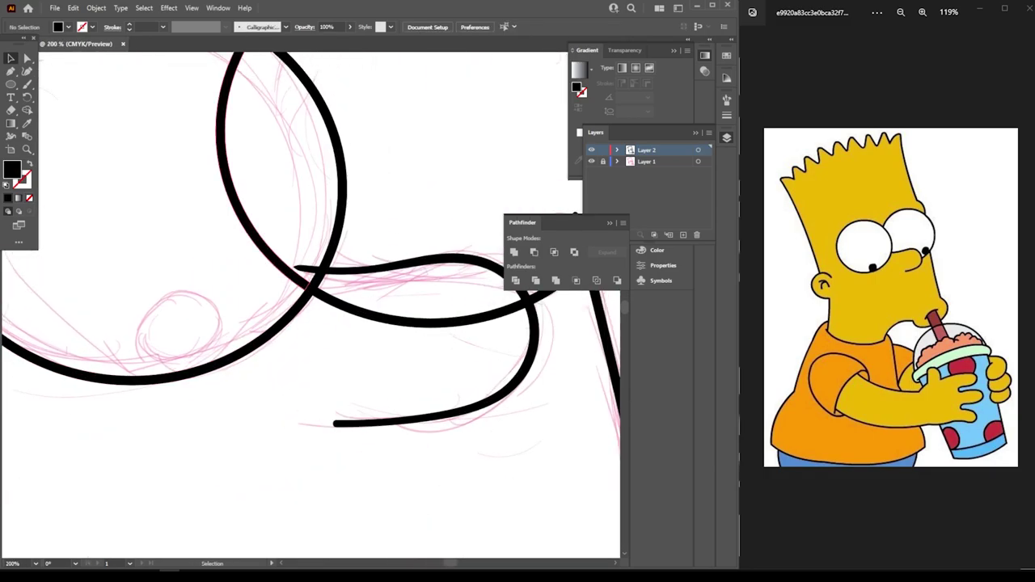
left_click(317, 267)
right_click(244, 215)
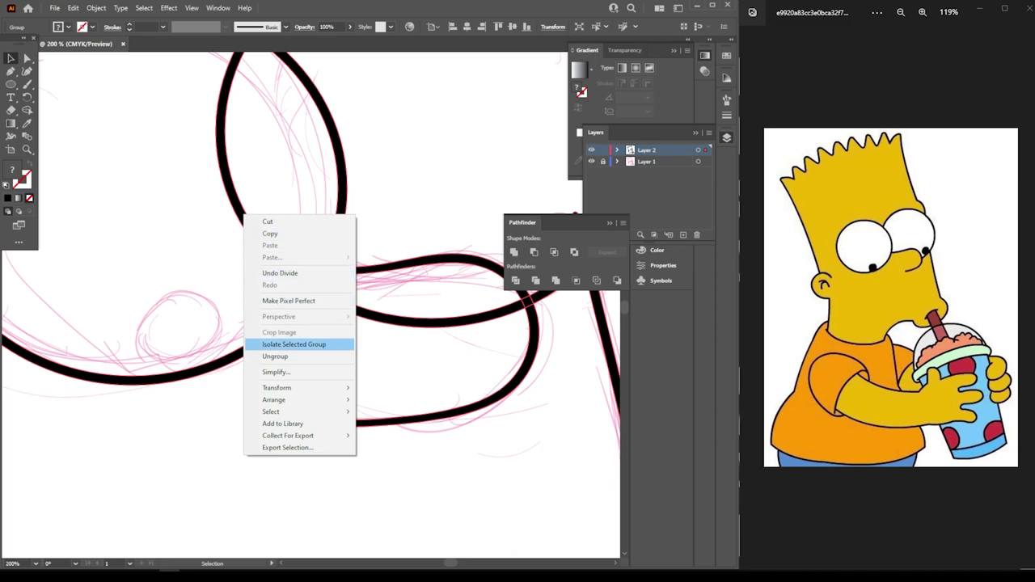
left_click(294, 345)
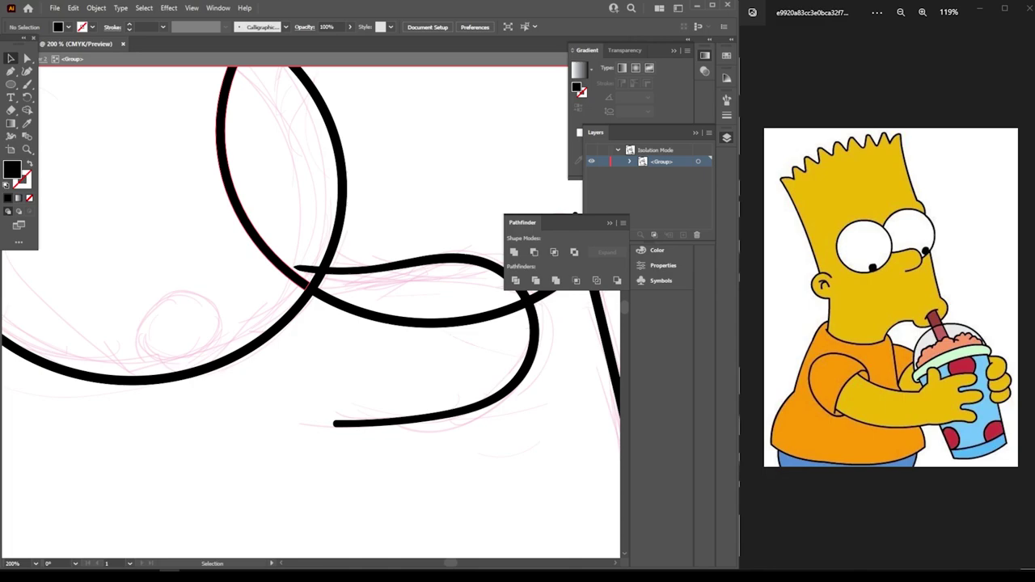
left_click(230, 162)
key("Delete")
key("Delete")
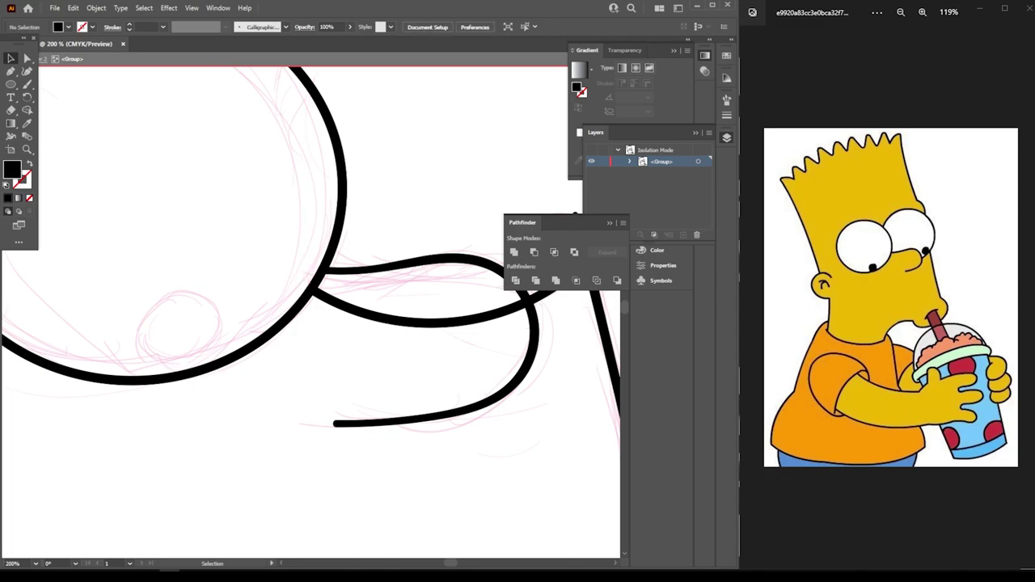
Delete the two stray strokes beside and below the nose curve
key("minus")
key("ctrl+minus")
key("ctrl+minus")
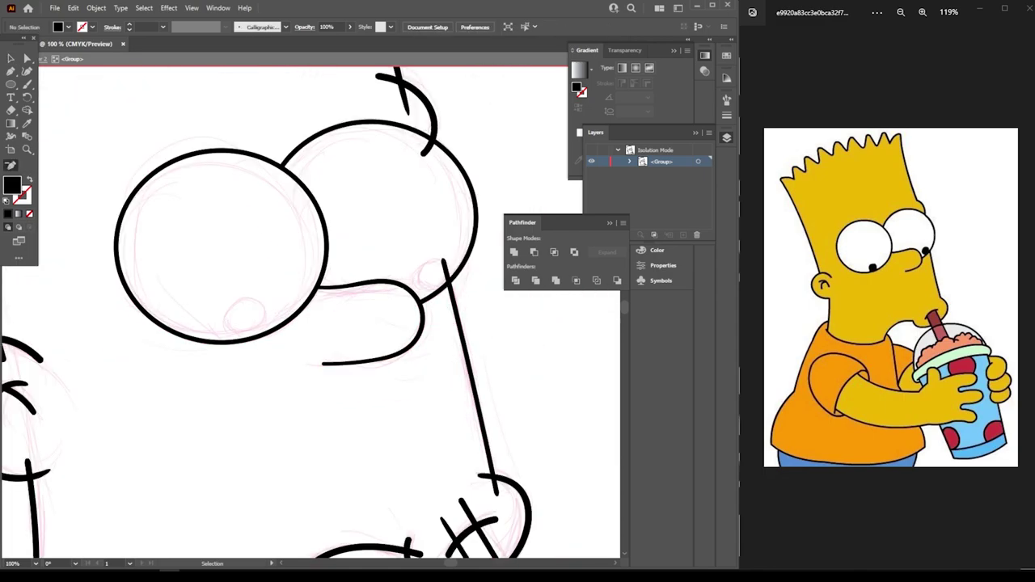
key("ctrl+plus")
scroll(224, 212, "right", 3)
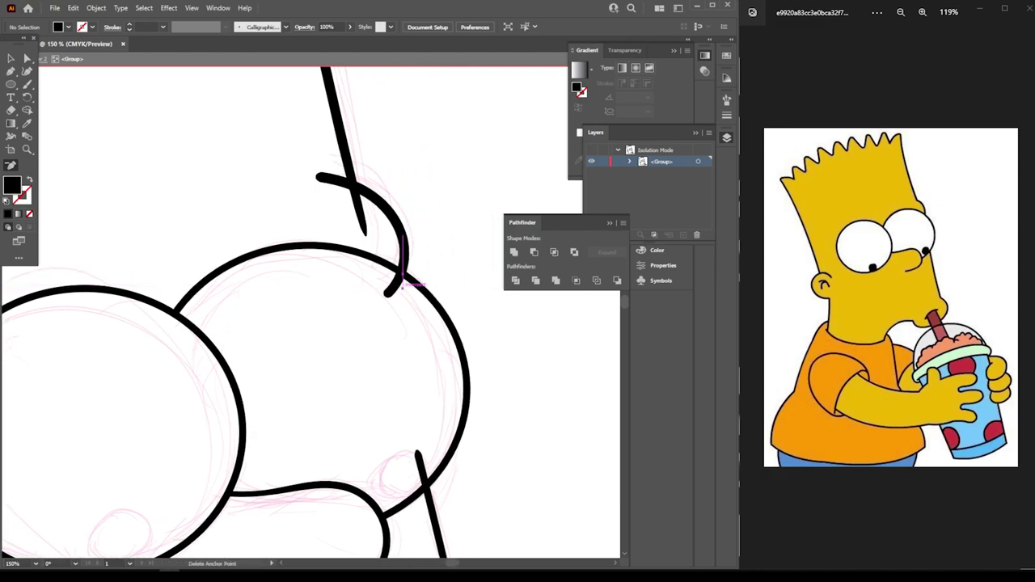
left_click(11, 58)
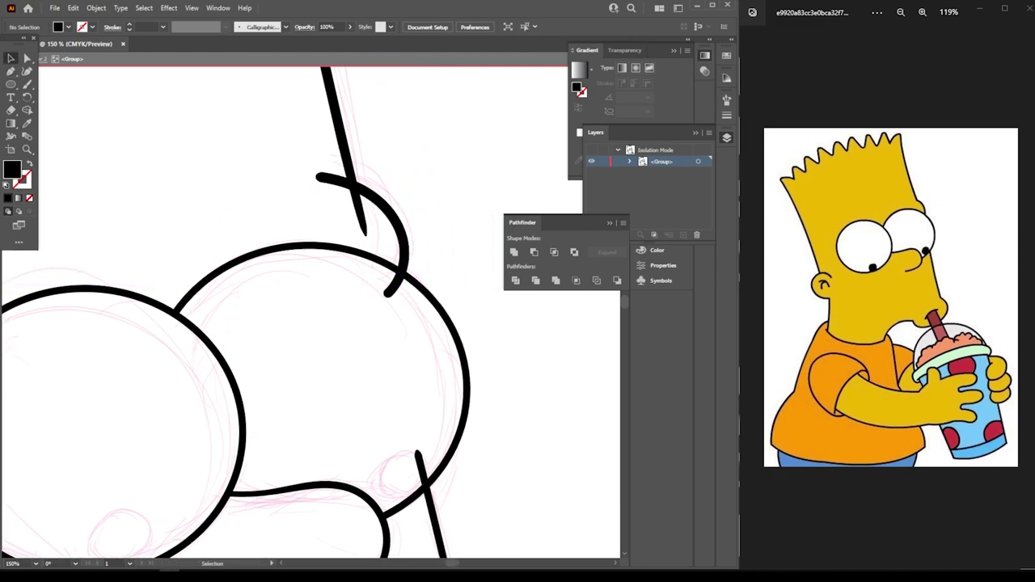
left_click(396, 283)
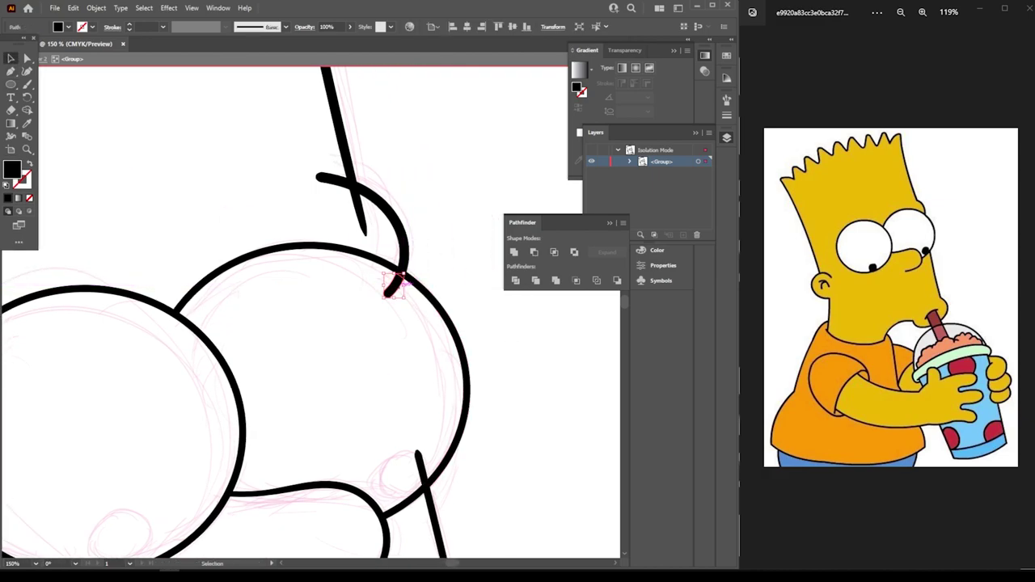
key("Delete")
left_click(361, 215)
key("Delete")
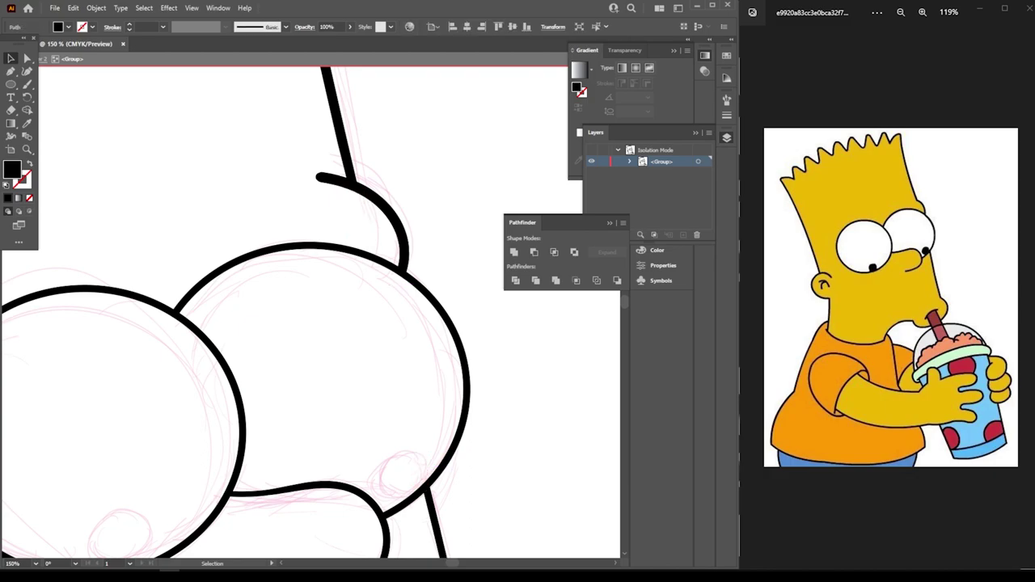
Trim the mouth line's overhanging tails and remove both straw pieces inside the mouth
key("ctrl+minus")
key("ctrl+minus")
key("ctrl+minus")
key("ctrl+minus")
key("ctrl+plus")
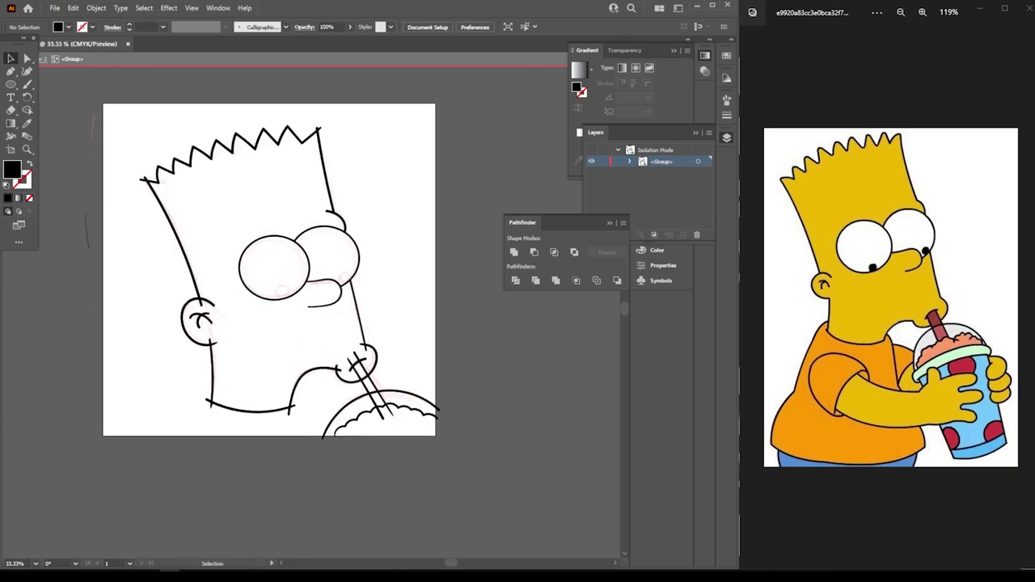
key("ctrl+plus")
key("ctrl+plus")
key("ctrl+plus")
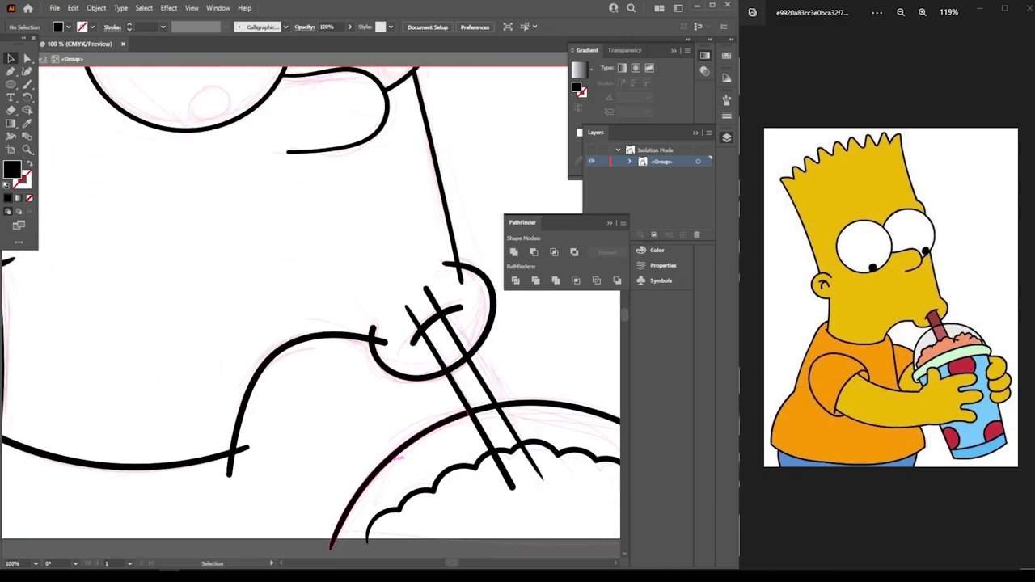
key("ctrl+plus")
key("ctrl+plus")
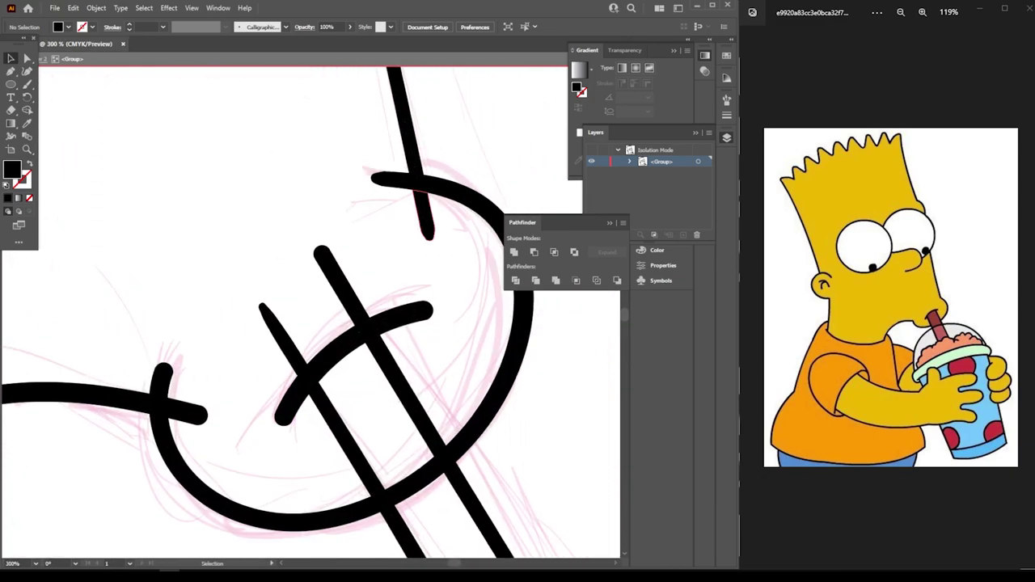
left_click_drag(427, 237, 409, 185)
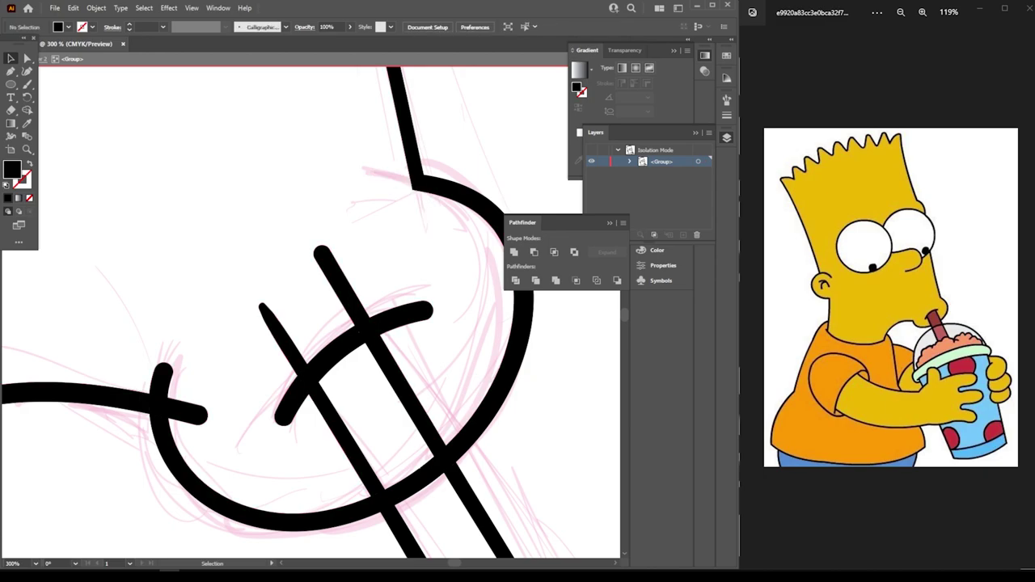
left_click_drag(165, 405, 198, 414)
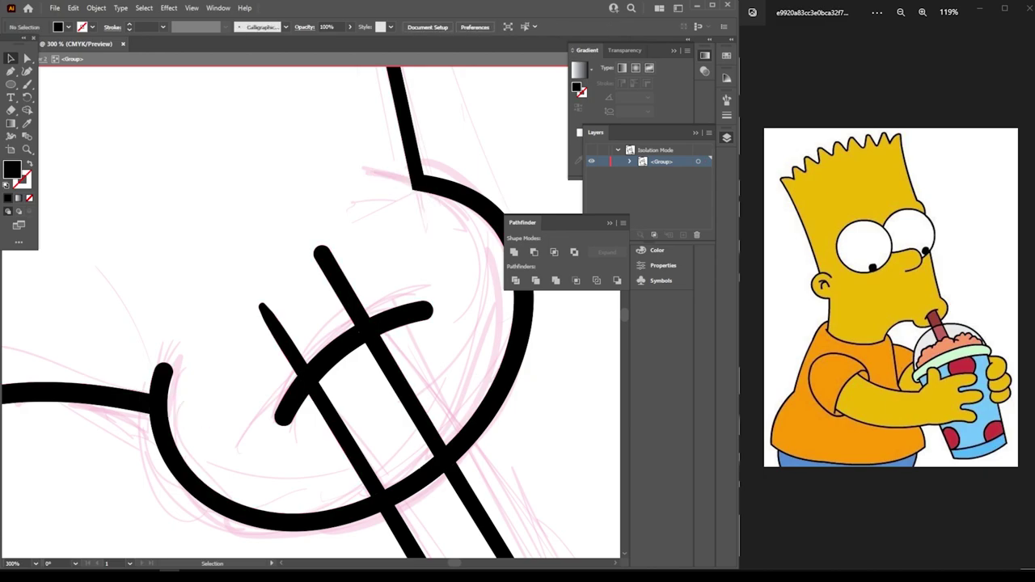
left_click(293, 329, "alt")
left_click(332, 283, "alt")
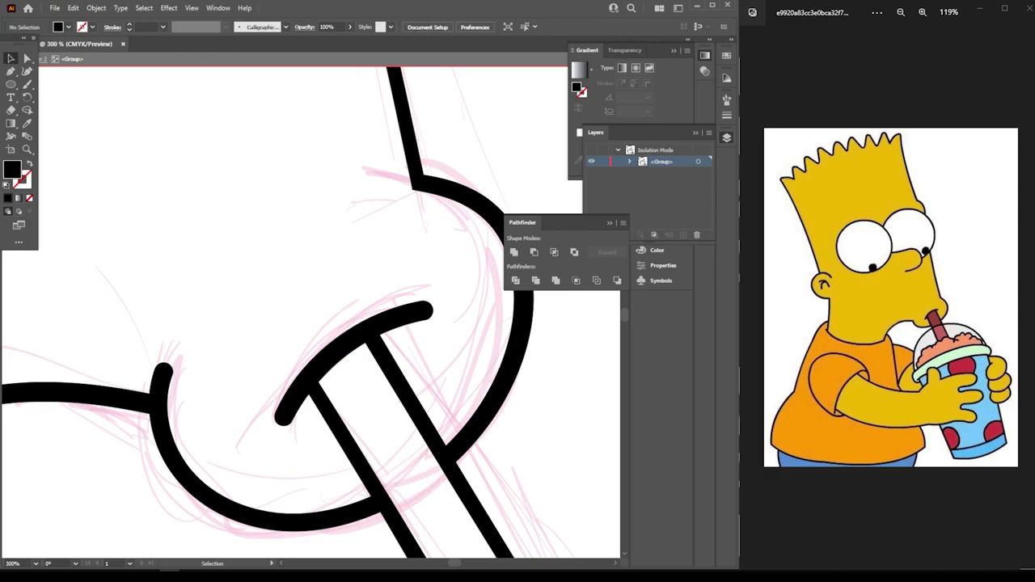
Trim the extra segment off the inner ear arc and the two stubs around the ear
key("ctrl+minus")
key("ctrl+minus")
key("ctrl+minus")
key("ctrl+0")
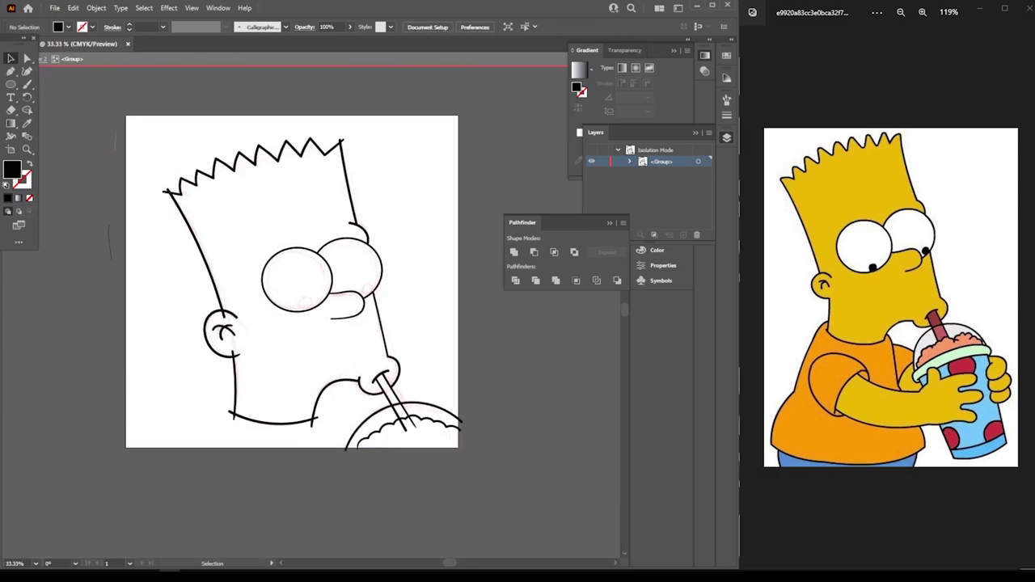
key("ctrl+plus")
key("ctrl+plus")
key("ctrl+plus")
scroll(211, 534, "up", 1)
scroll(211, 534, "up", 1)
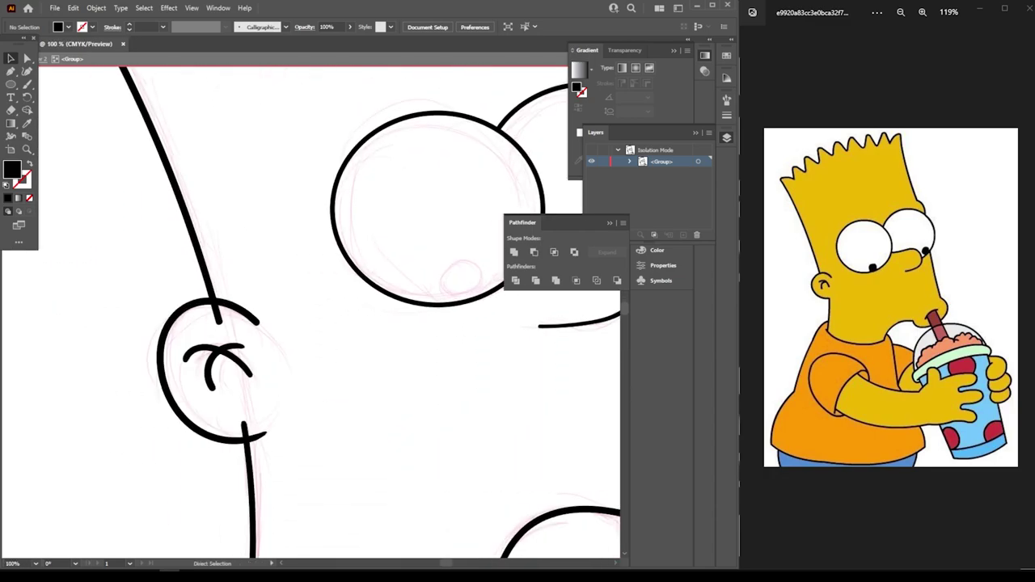
scroll(242, 501, "up", 1)
scroll(336, 423, "up", 1)
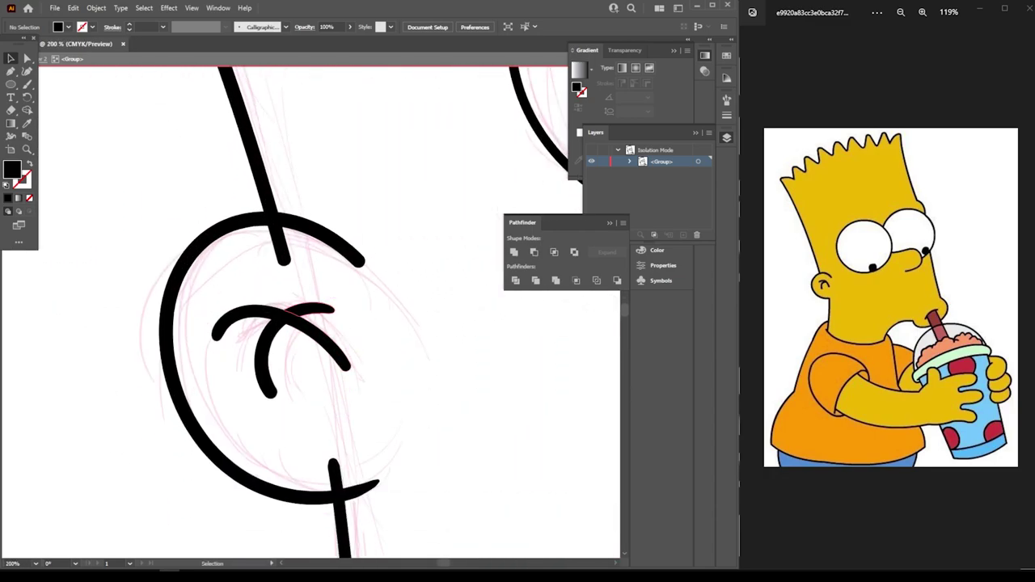
left_click_drag(333, 308, 301, 312)
left_click_drag(283, 260, 273, 228)
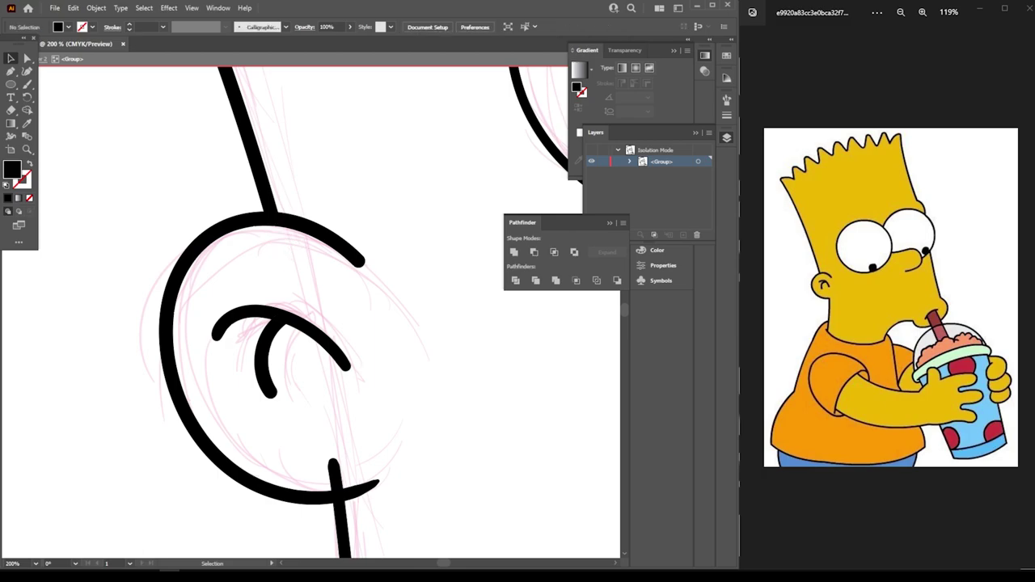
left_click_drag(333, 463, 337, 488)
Trim the vertical line's overshoot below the chin and the chin curve's left overshoot
key("ctrl+minus")
key("ctrl+minus")
key("ctrl+minus")
key("ctrl+minus")
key("ctrl+minus")
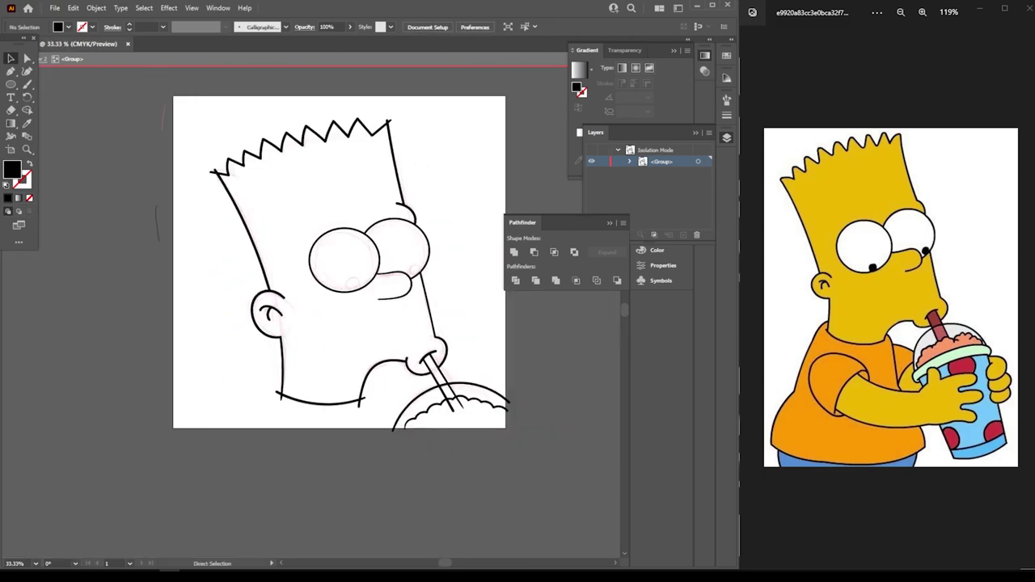
key("ctrl+plus")
key("ctrl+plus")
key("ctrl+plus")
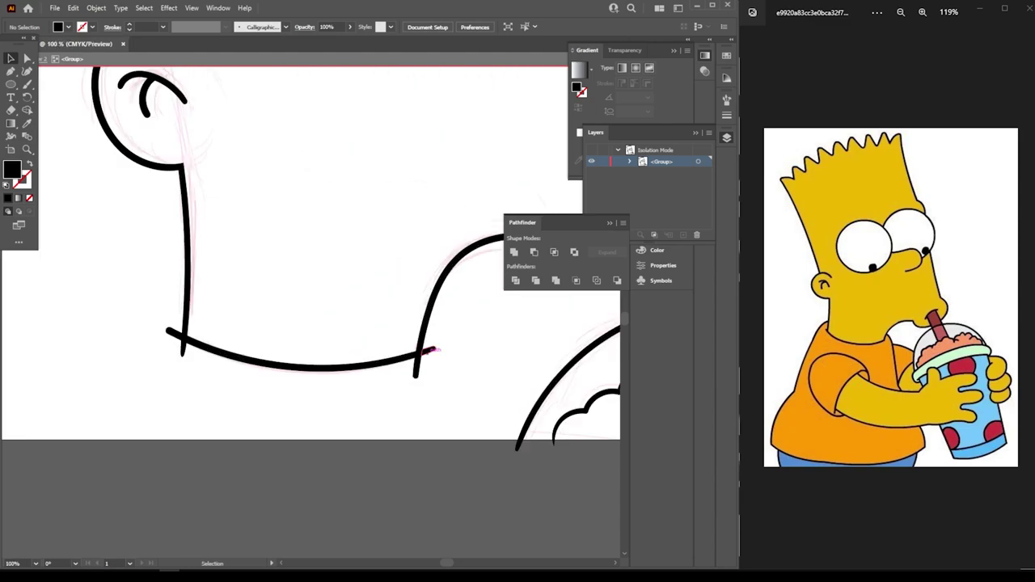
left_click_drag(416, 376, 419, 354)
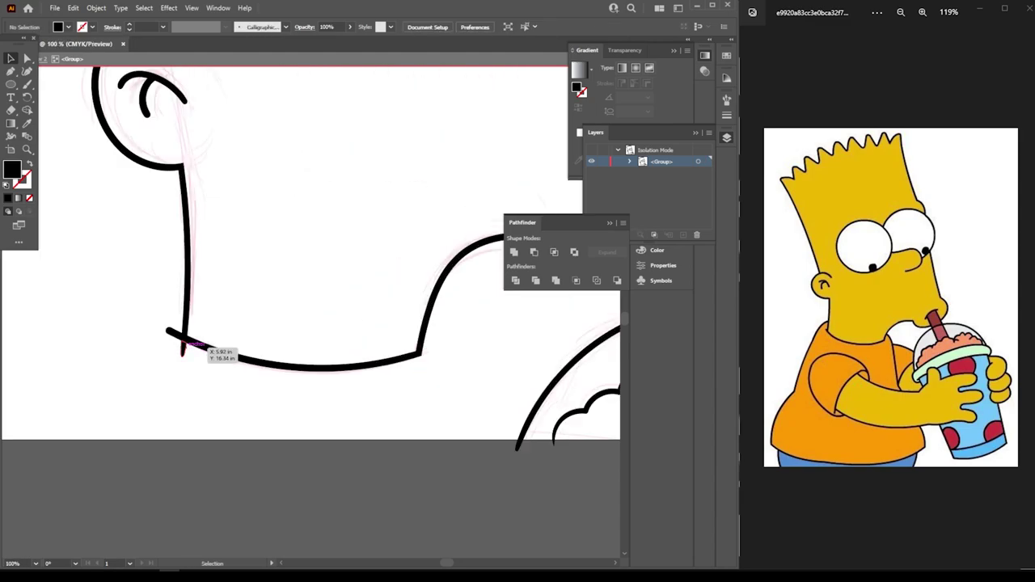
left_click_drag(167, 330, 184, 343)
Zoom and pan the view to bring the hair spikes' corner into view
key("ctrl+minus")
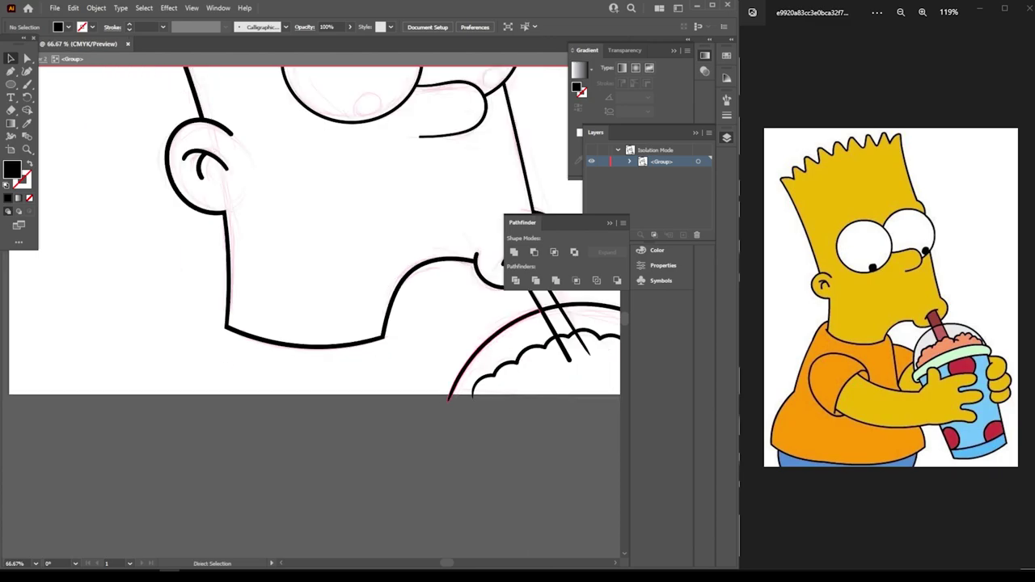
key("ctrl+minus")
key("ctrl+plus")
key("ctrl+plus")
scroll(465, 348, "up", 3)
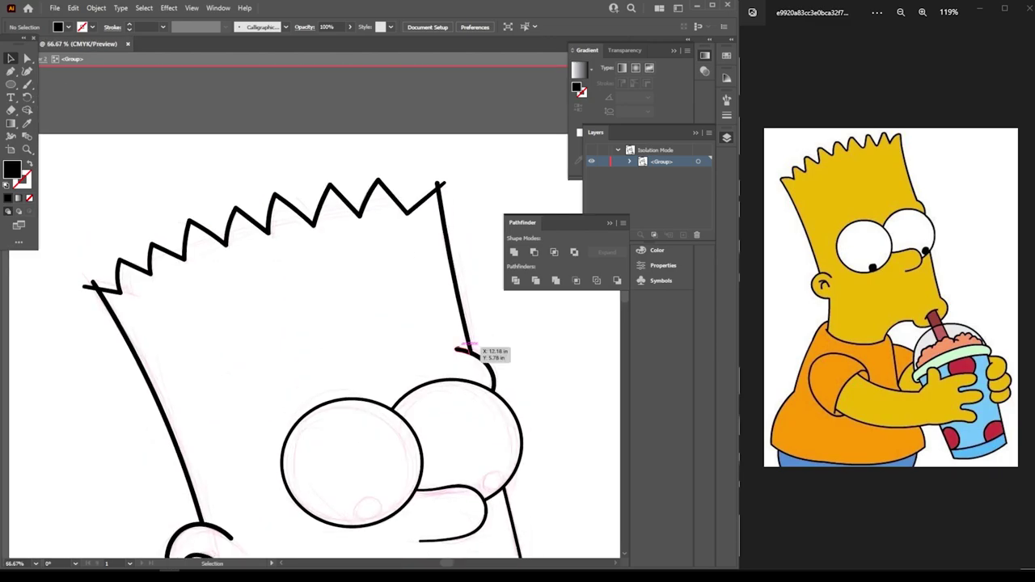
key("ctrl+plus")
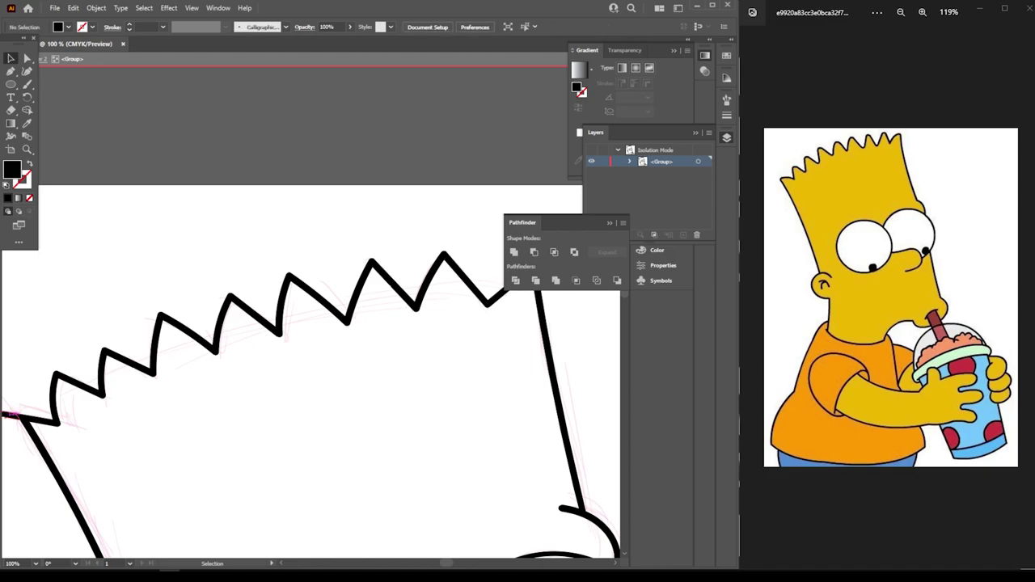
key("ctrl+minus")
key("ctrl+minus")
scroll(59, 320, "down", 2)
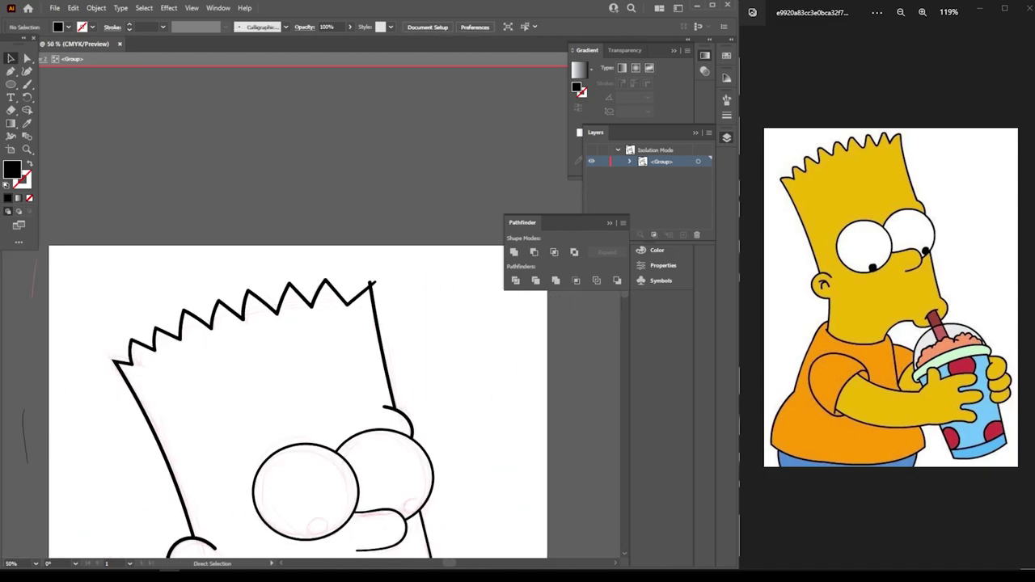
key("ctrl+plus")
key("ctrl+plus")
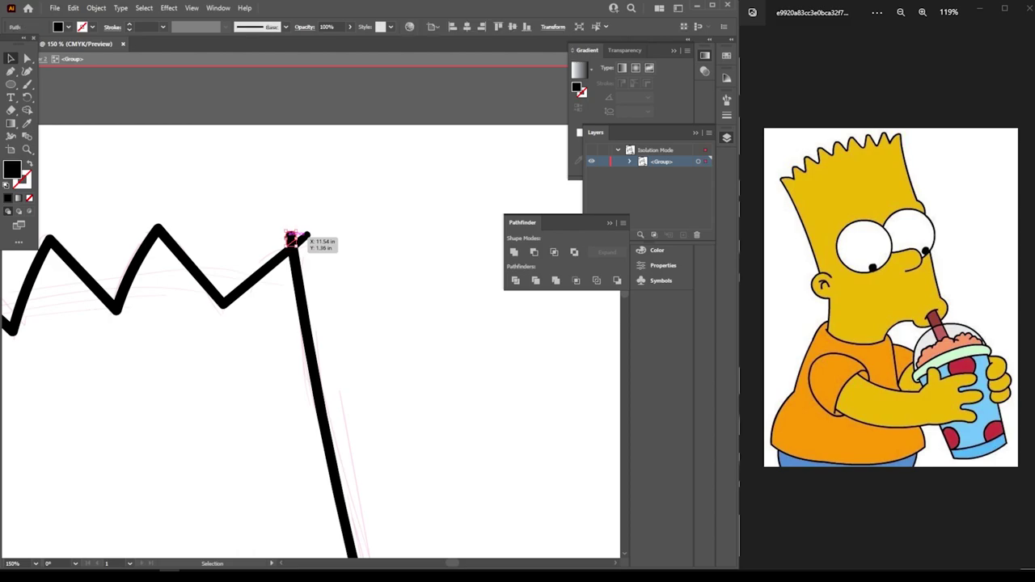
Delete the straw piece and straw tip below the drink cloud
key("ctrl+minus")
key("ctrl+minus")
key("ctrl+minus")
key("ctrl+minus")
key("ctrl+minus")
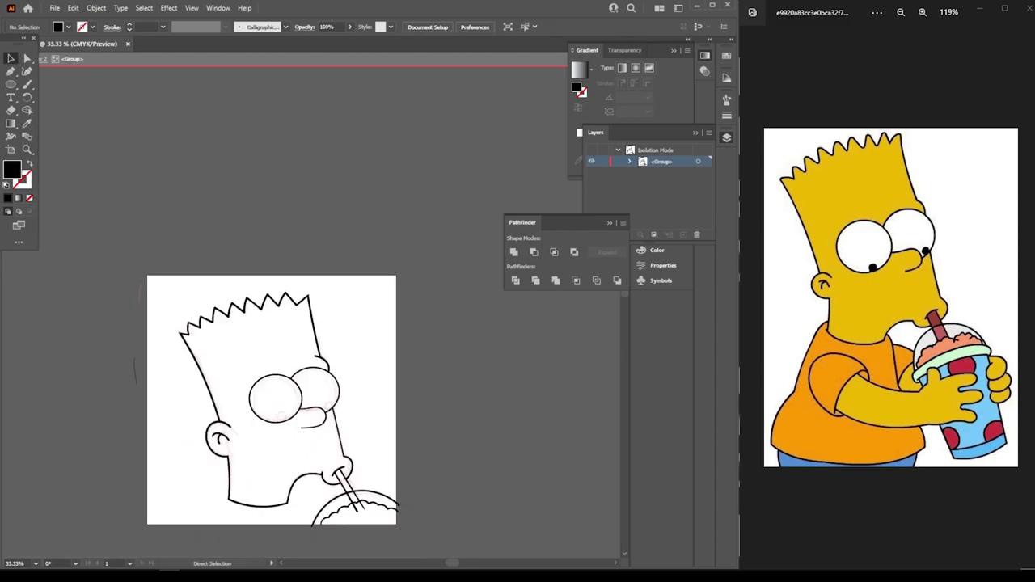
scroll(272, 323, "down", 2)
scroll(272, 243, "down", 2)
scroll(356, 307, "up", 2)
scroll(356, 307, "up", 2)
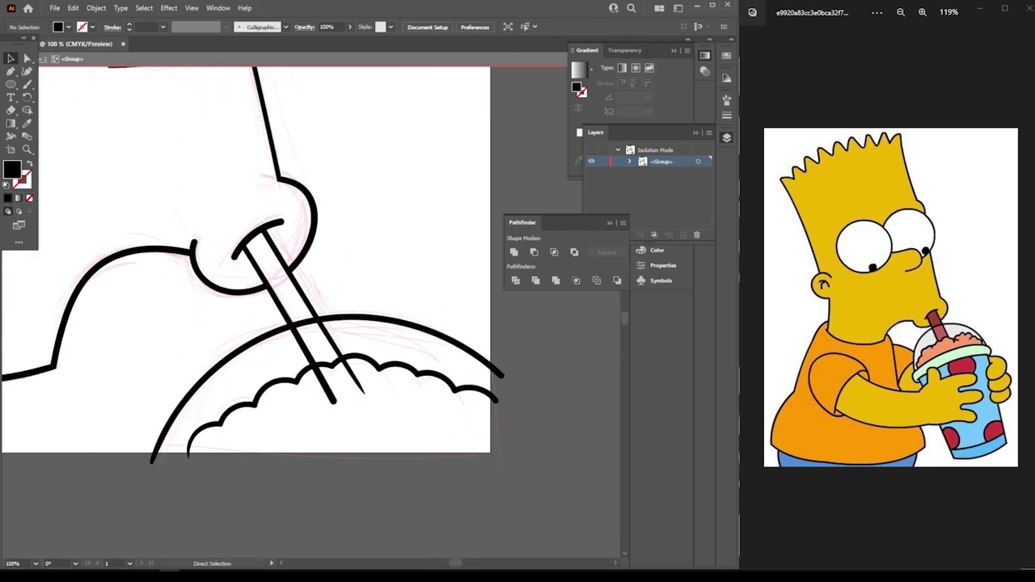
scroll(356, 307, "up", 1)
left_click(332, 425)
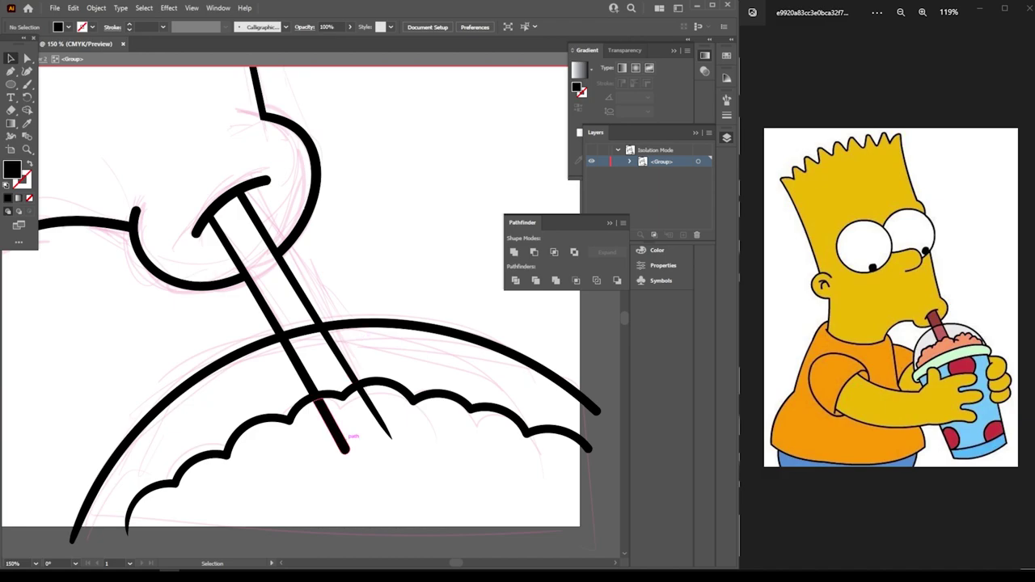
key("Delete")
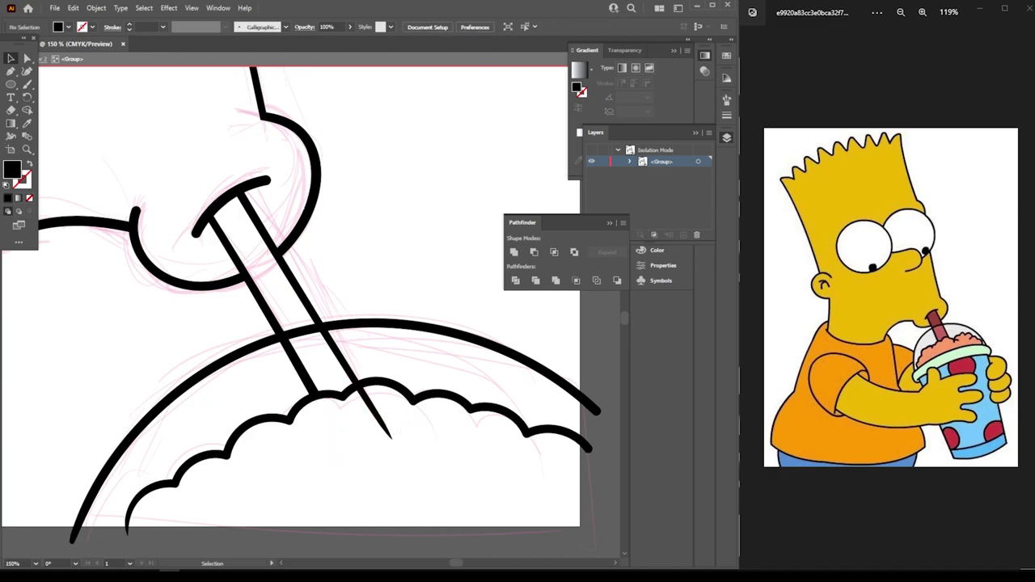
left_click(373, 414)
key("Delete")
Zoom to the chin at 100% and ready the Paintbrush with black stroke, no fill
key("ctrl+minus")
key("ctrl+minus")
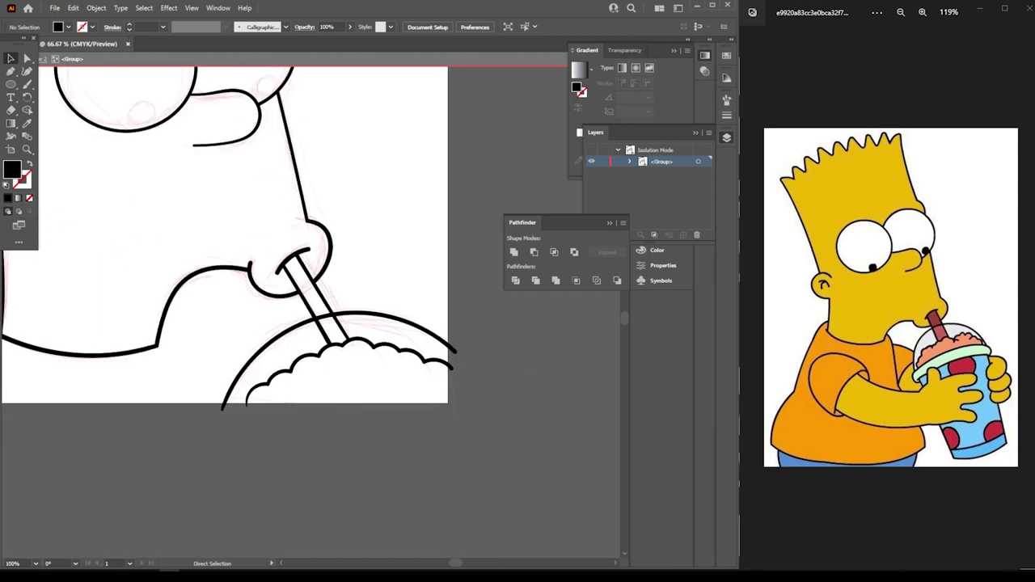
key("ctrl+minus")
key("ctrl+minus")
scroll(242, 283, "down", 2)
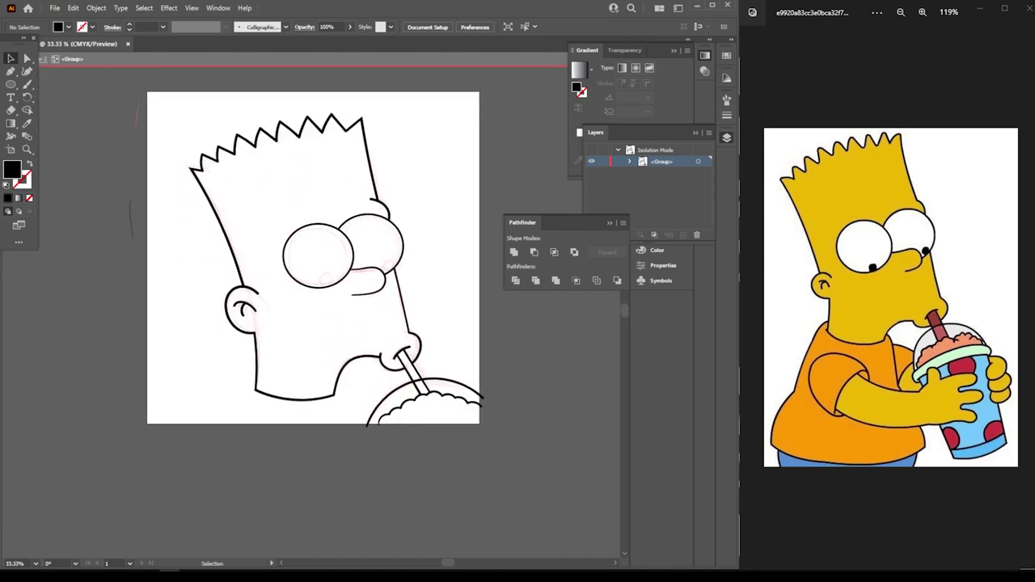
key("ctrl+plus")
key("ctrl+plus")
scroll(243, 283, "down", 2)
key("ctrl+plus")
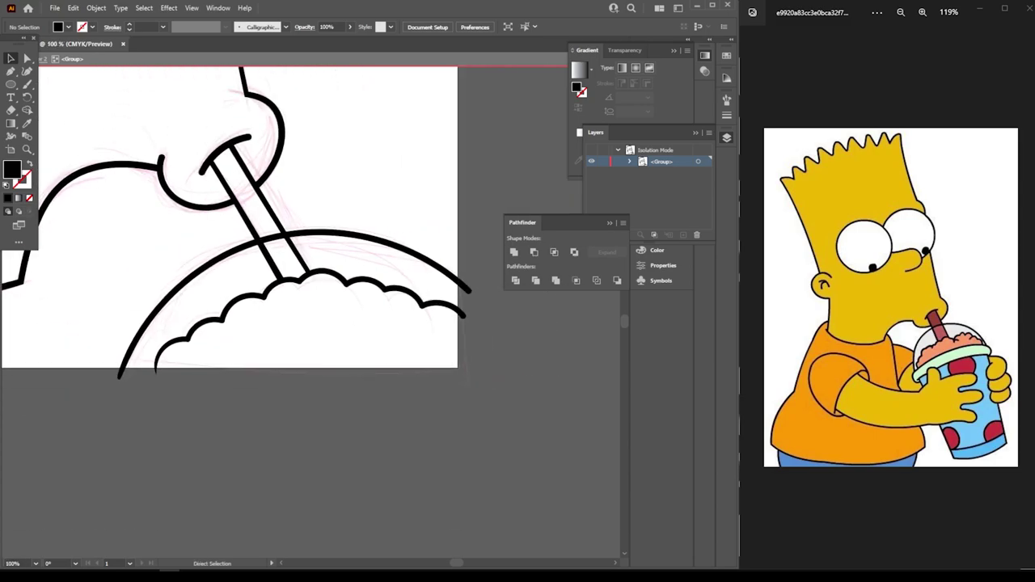
key("ctrl+plus")
key("ctrl+minus")
key("ctrl+minus")
scroll(267, 243, "up", 2)
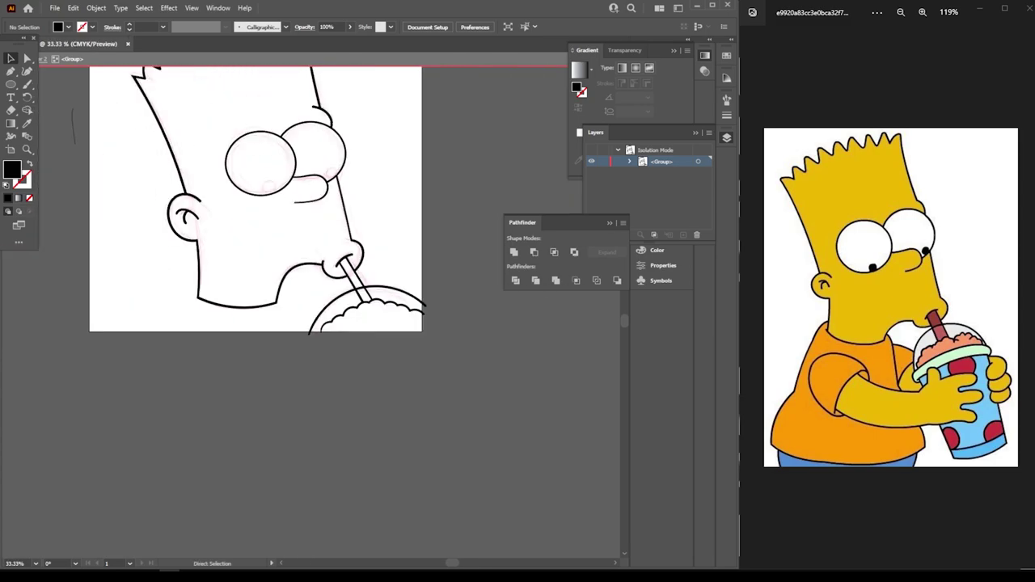
scroll(267, 242, "left", 1)
key("ctrl+plus")
scroll(311, 227, "left", 1)
scroll(311, 227, "up", 2)
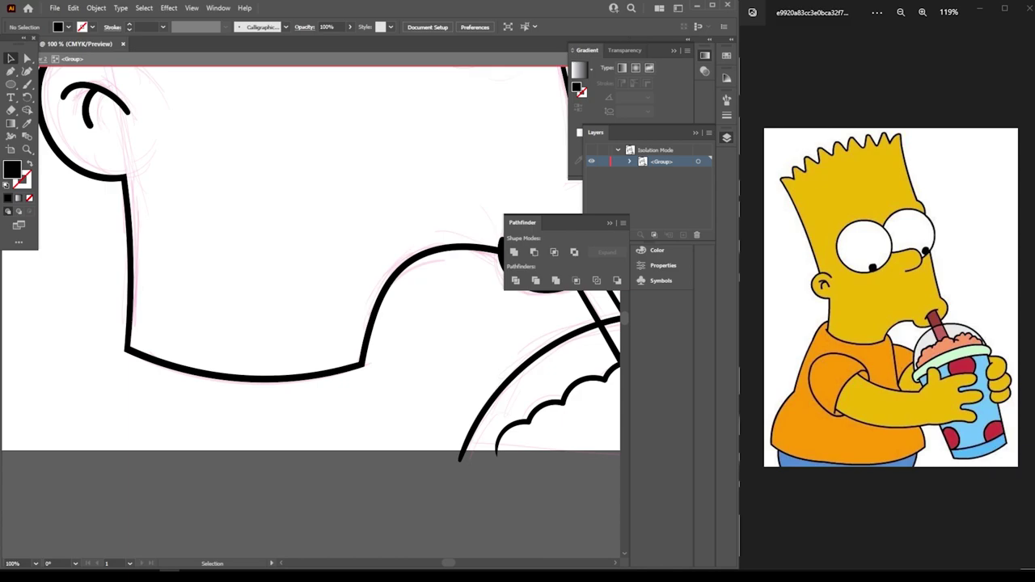
key("ctrl+minus")
key("ctrl+plus")
scroll(311, 259, "left", 1)
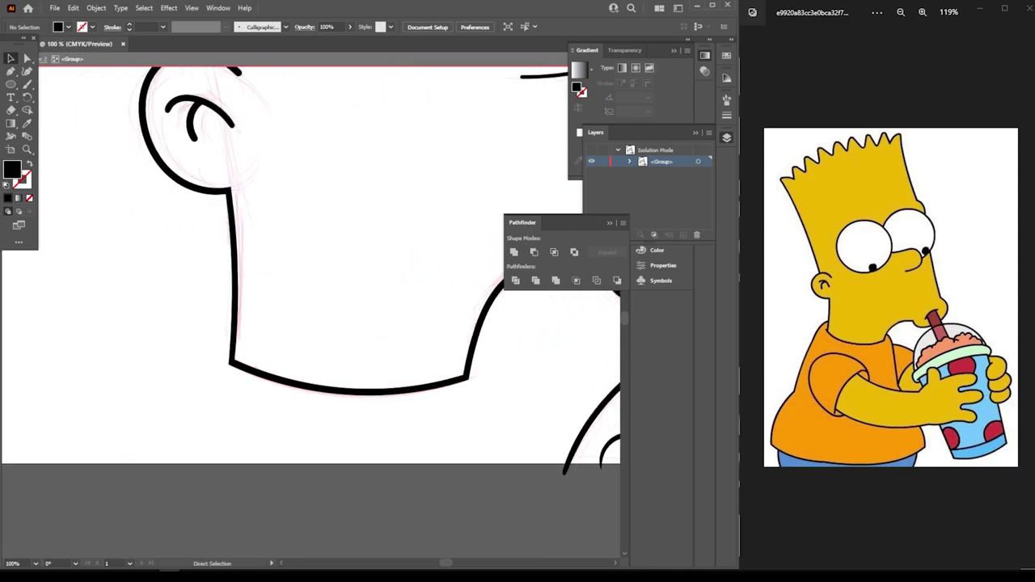
key("b")
key("shift+x")
Brush a 5 pt curve down from the chin's right end, undoing two left-shoulder attempts
left_click(163, 27)
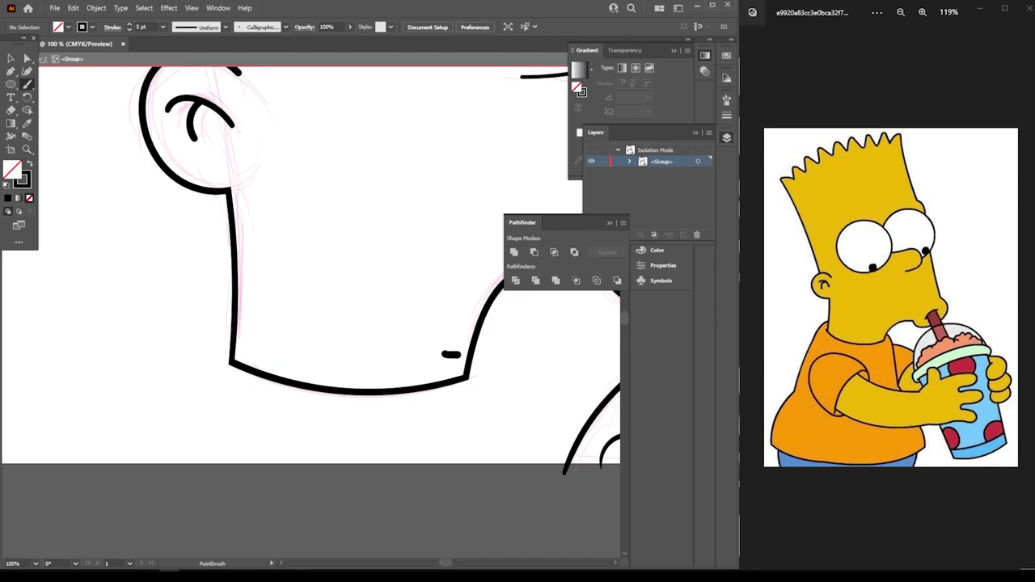
left_click_drag(512, 380, 535, 495)
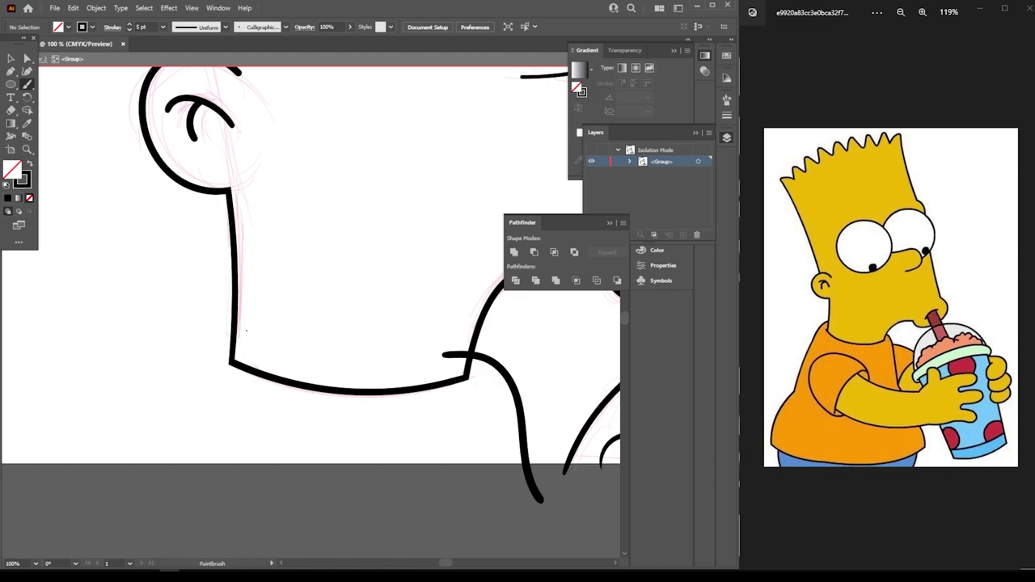
left_click_drag(185, 365, 137, 476)
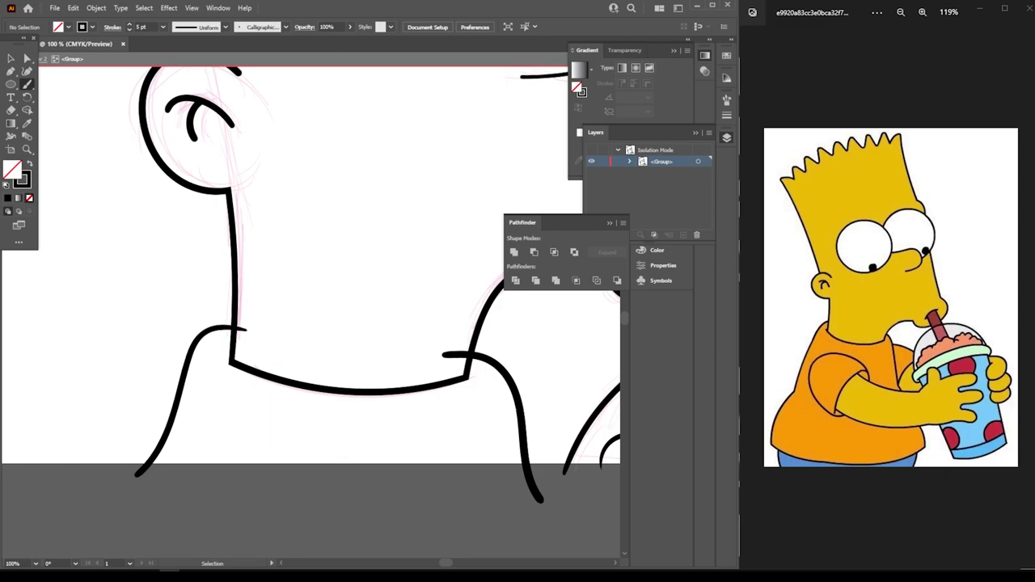
key("ctrl+z")
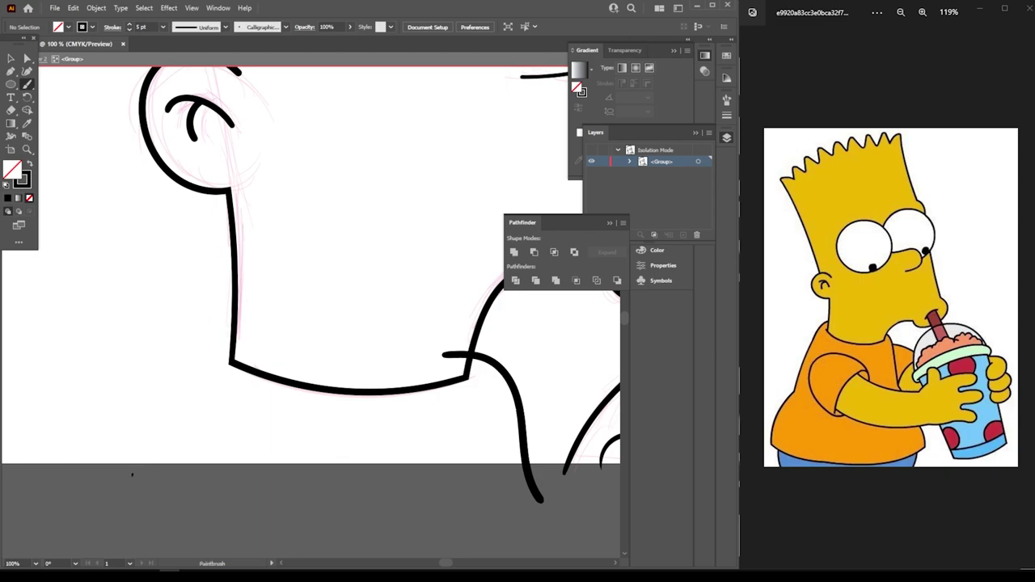
left_click_drag(132, 474, 168, 376)
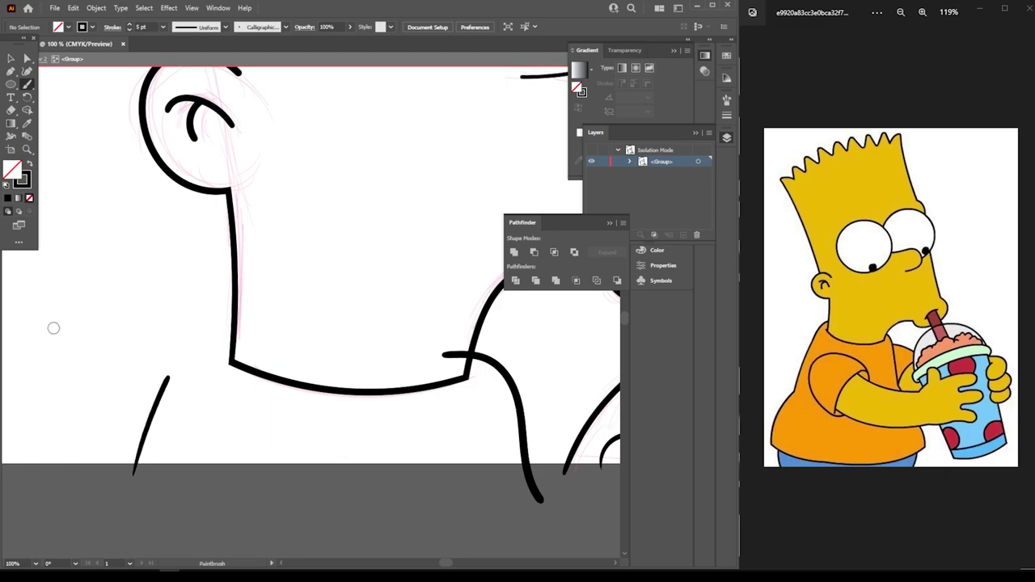
key("ctrl+z")
Set the brush weight to 7 pt and paint the left shoulder curve down-left from the chin
left_click(163, 27)
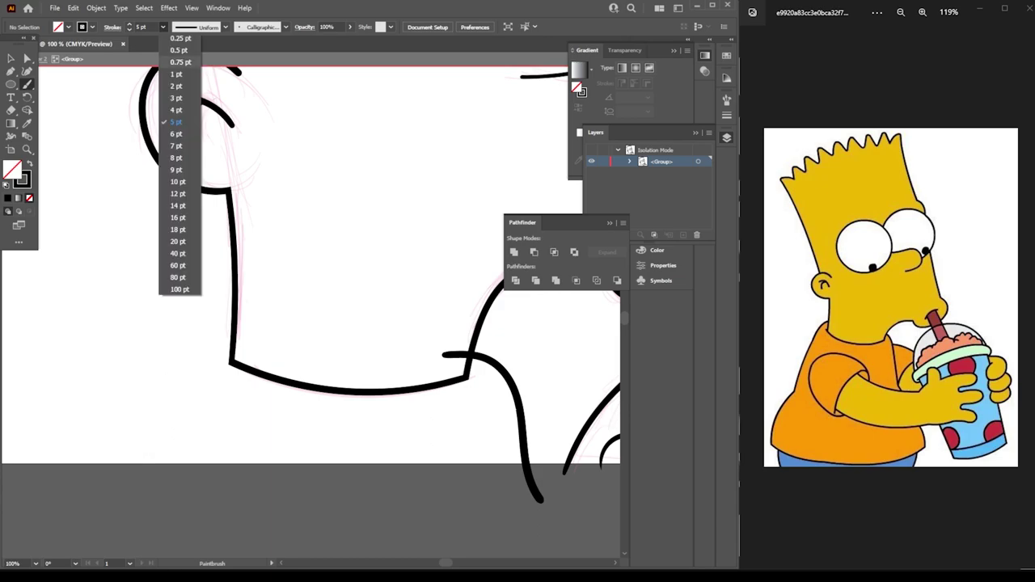
left_click(171, 145)
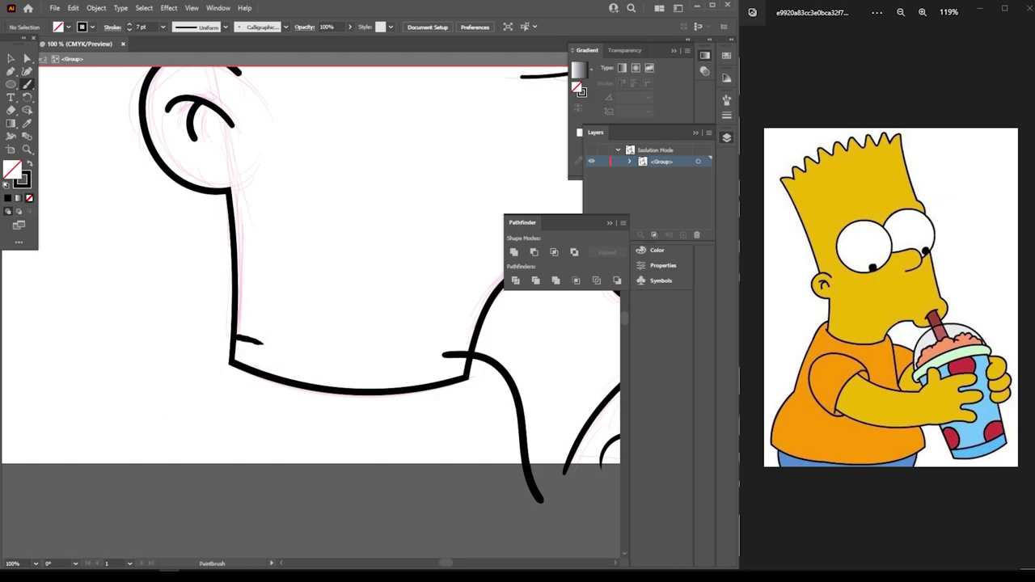
left_click_drag(192, 362, 140, 478)
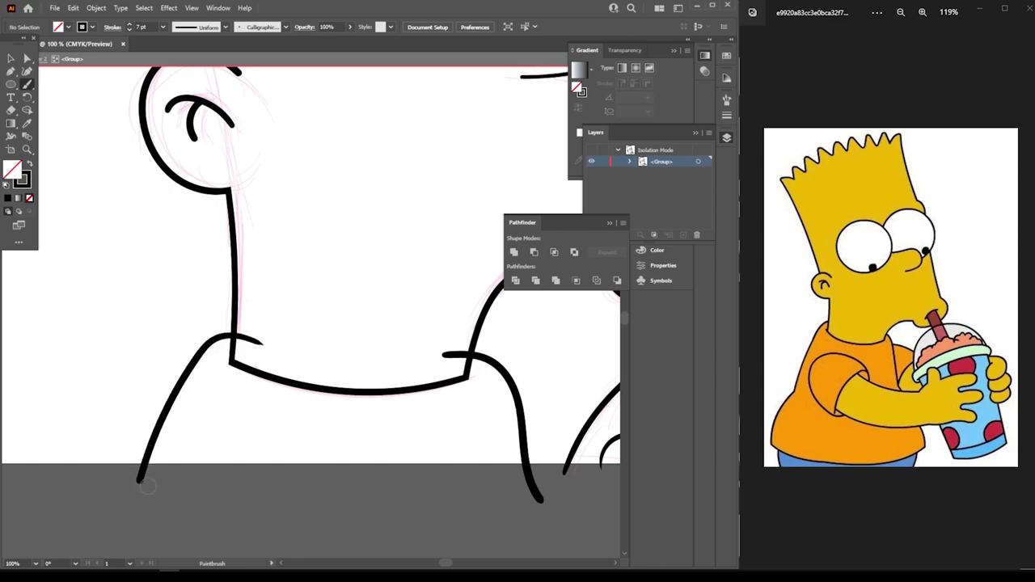
key("ctrl+minus")
key("ctrl+minus")
key("ctrl+minus")
key("ctrl+minus")
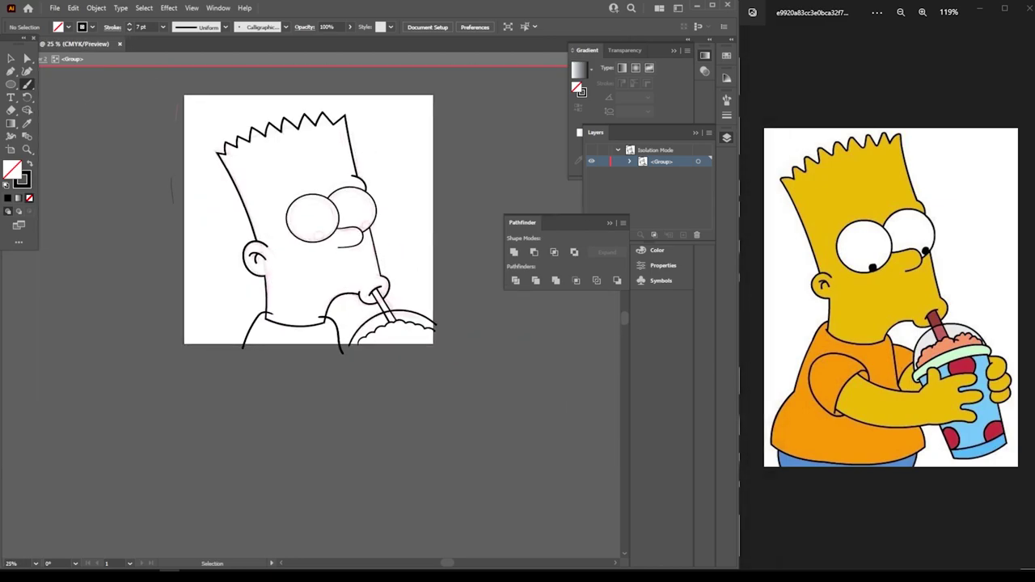
key("ctrl+equal")
key("ctrl+equal")
key("ctrl+equal")
key("ctrl+equal")
key("ctrl+equal")
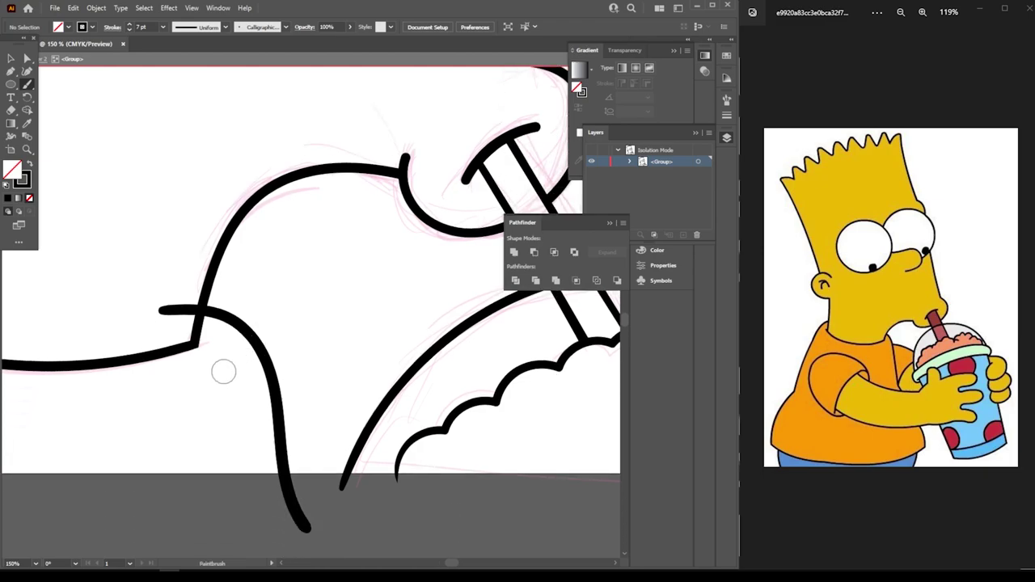
Brush a lower-body curve near the cup, a line along the bottom edge, and one up the right edge
mouse_move(222, 370)
left_mouse_down()
mouse_move(324, 386)
mouse_move(412, 445)
mouse_move(449, 486)
left_mouse_up()
scroll(447, 485, "down", 2)
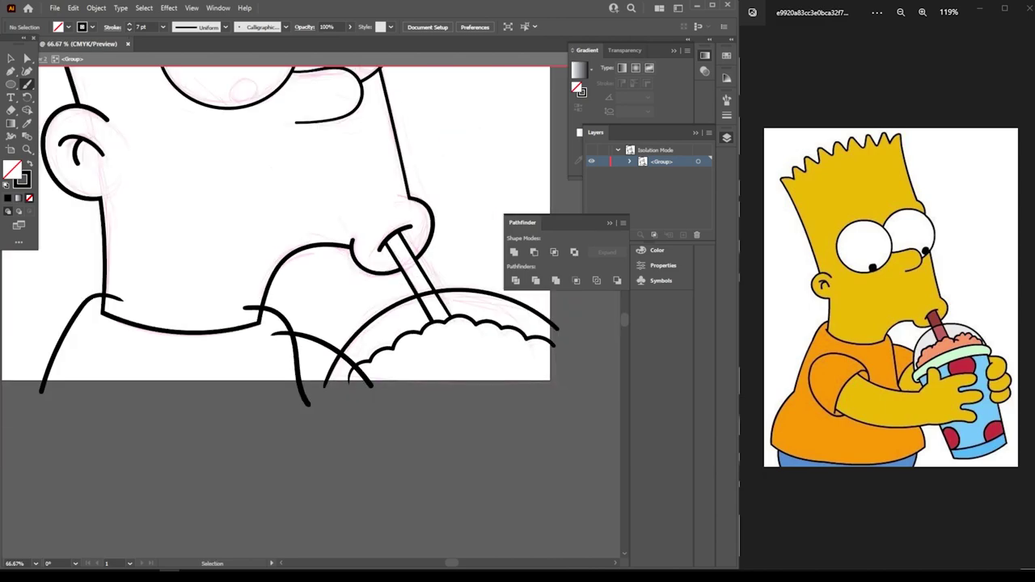
key("ctrl+minus")
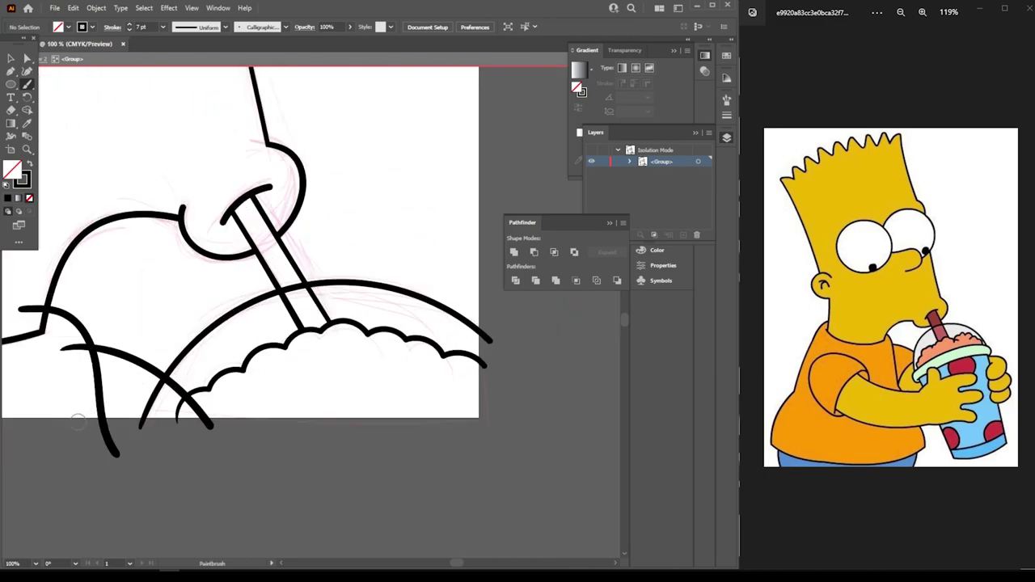
left_click_drag(80, 421, 505, 433)
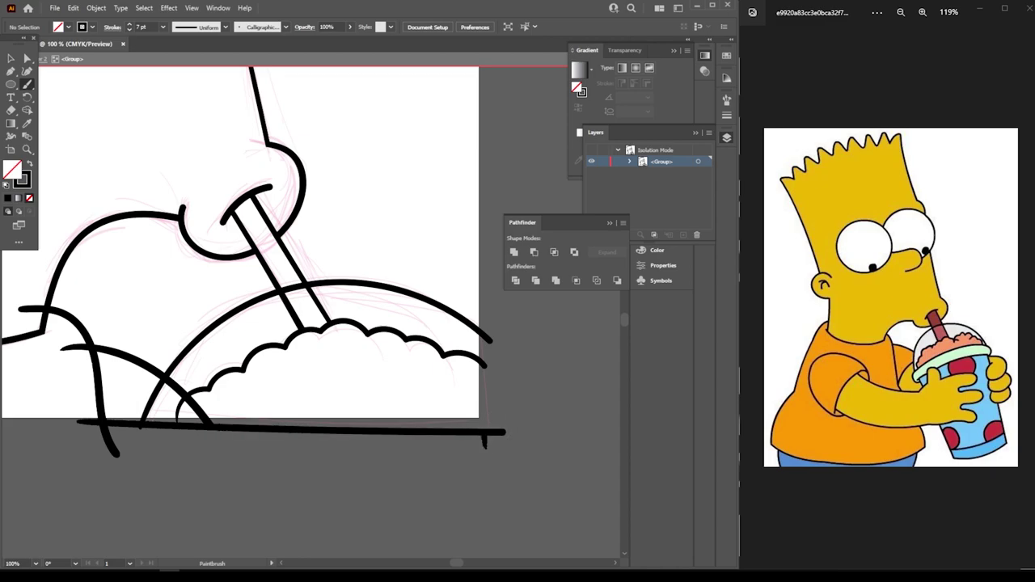
left_click_drag(485, 399, 485, 281)
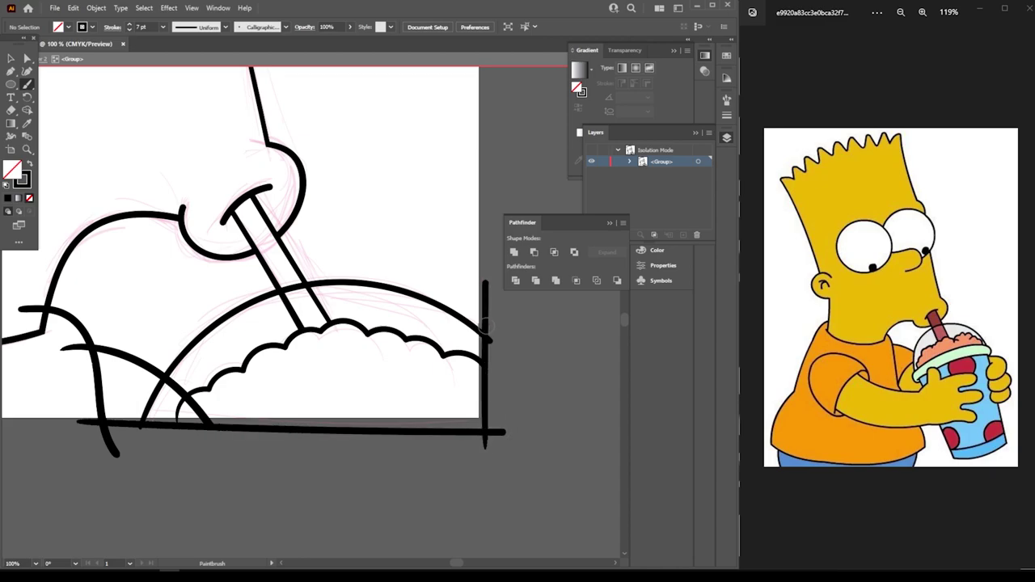
key("ctrl+minus")
key("ctrl+minus")
key("ctrl+minus")
key("ctrl+minus")
key("ctrl+plus")
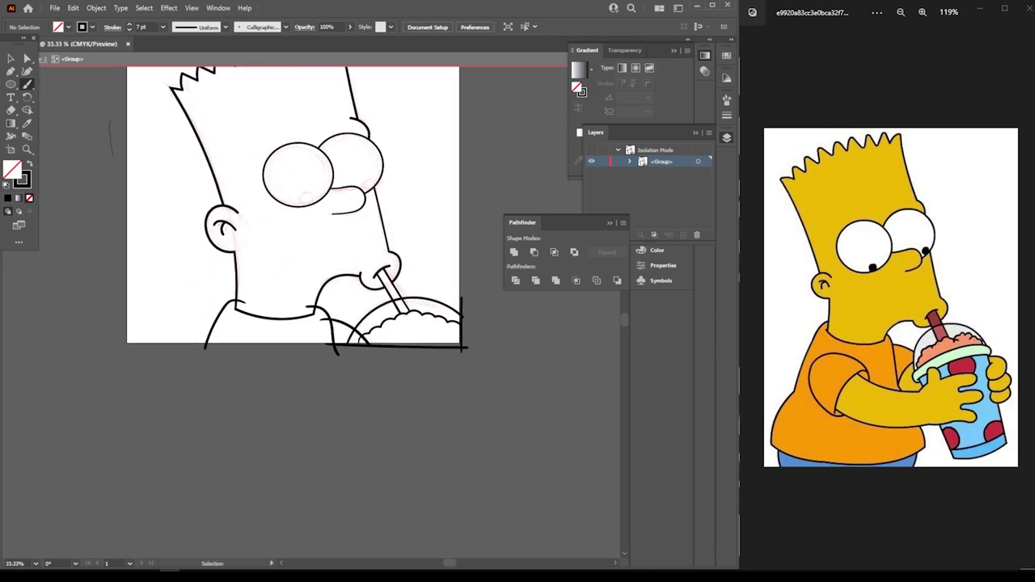
key("ctrl+plus")
key("ctrl+plus")
key("ctrl+plus")
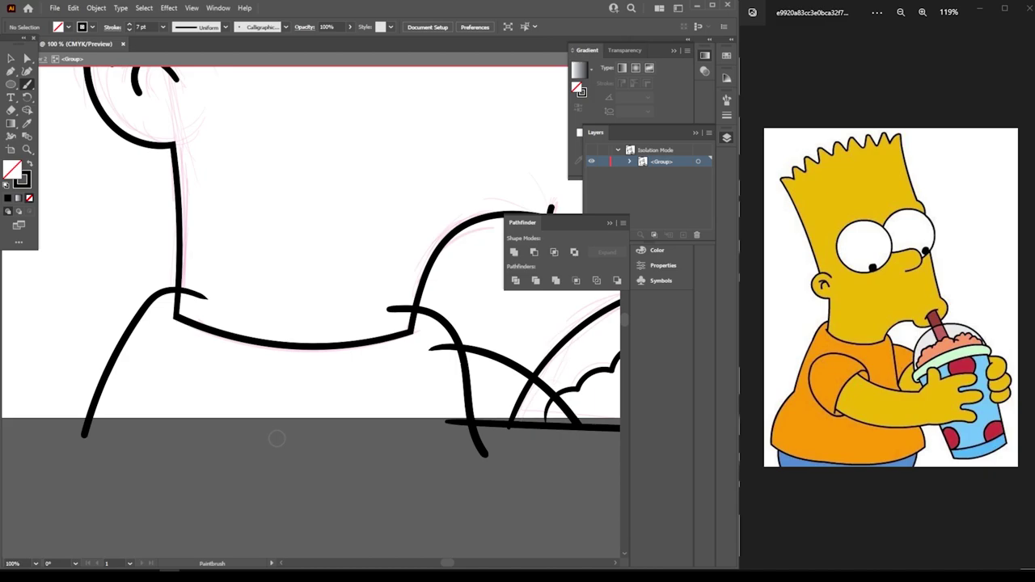
Brush a sleeve arc at the lower left and pick the Ellipse tool
mouse_move(287, 444)
left_mouse_down()
mouse_move(251, 408)
mouse_move(202, 386)
mouse_move(165, 386)
mouse_move(98, 440)
mouse_move(185, 427)
mouse_move(468, 434)
mouse_move(481, 446)
left_mouse_up()
key("ctrl+minus")
key("ctrl+minus")
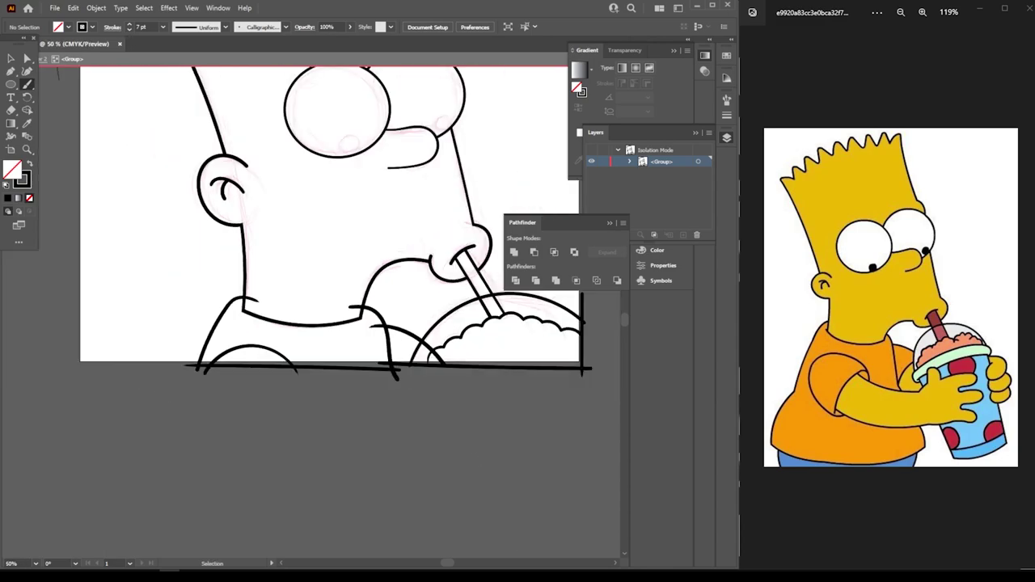
key("ctrl+minus")
scroll(388, 413, "up", 1)
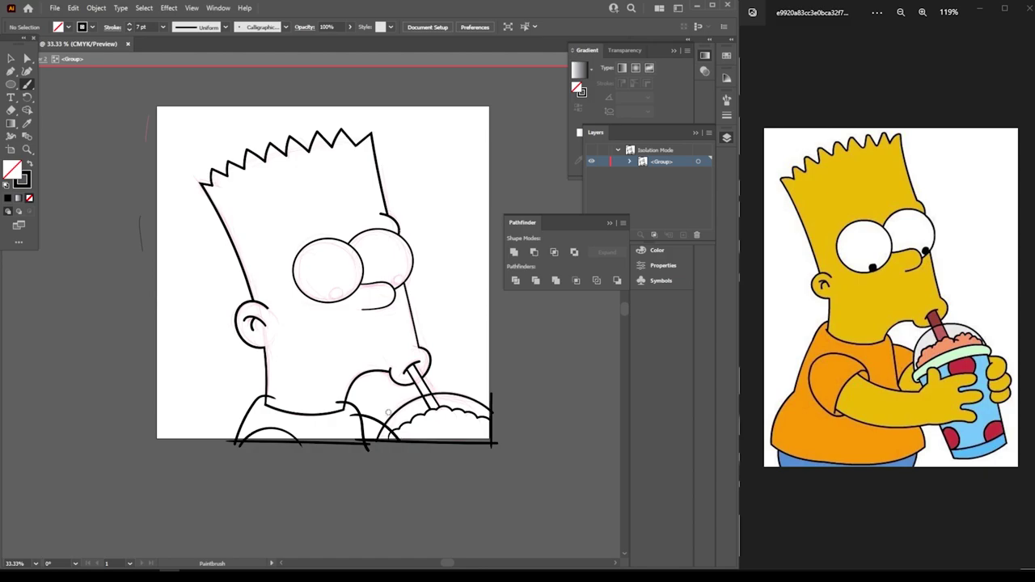
key("ctrl+plus")
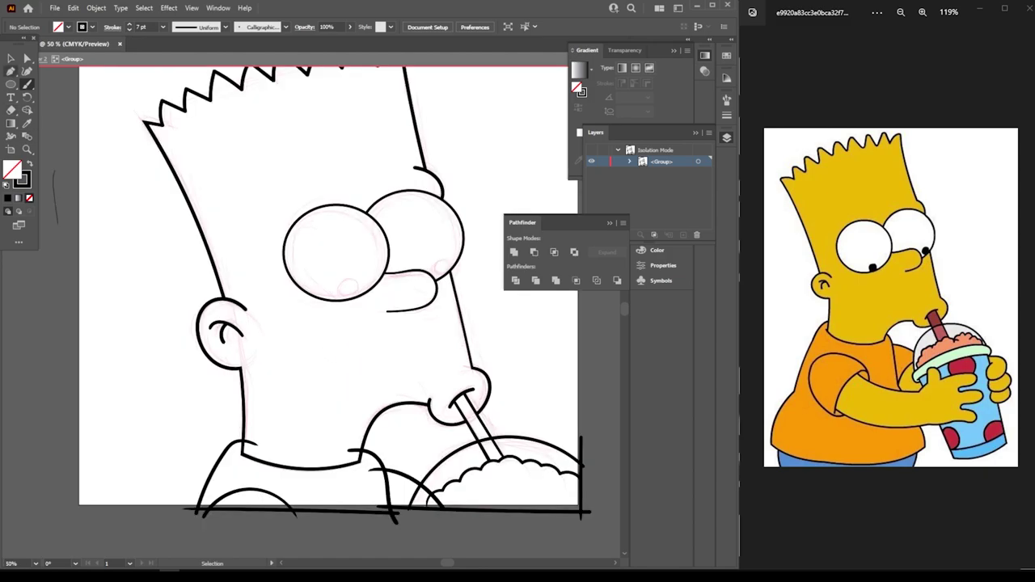
left_click_drag(10, 83, 57, 105)
Draw a black-filled pupil ellipse in the left eye and copy it into the right eye
key("shift+x")
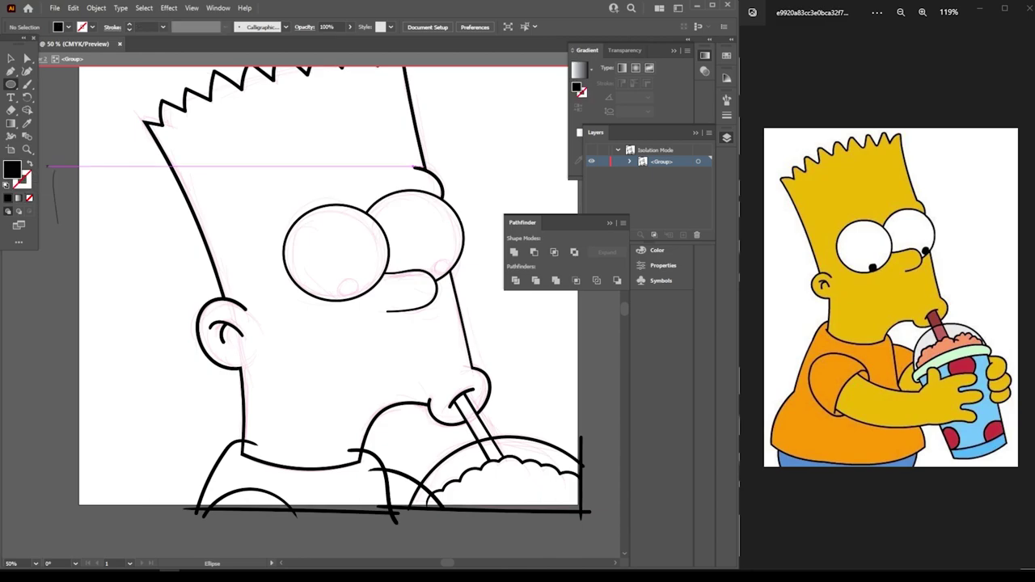
scroll(433, 303, "up", 3)
scroll(433, 304, "up", 3)
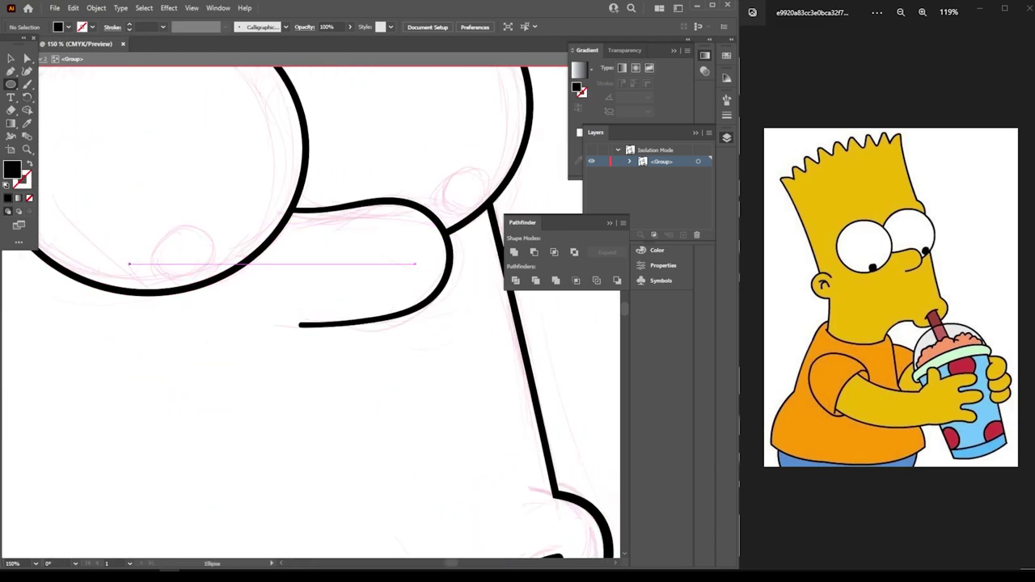
left_click_drag(160, 279, 233, 213)
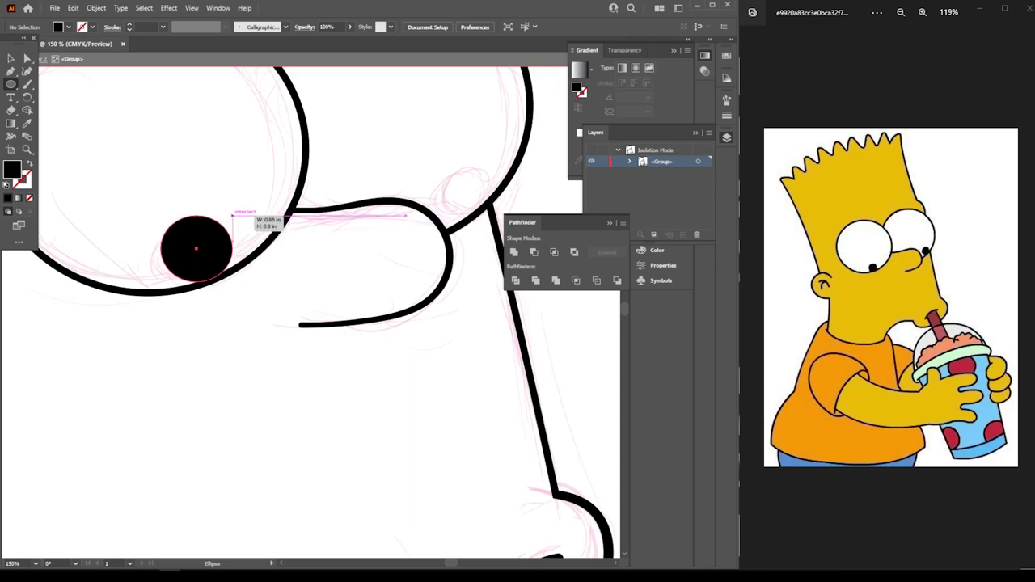
left_click_drag(233, 215, 236, 217)
key("v")
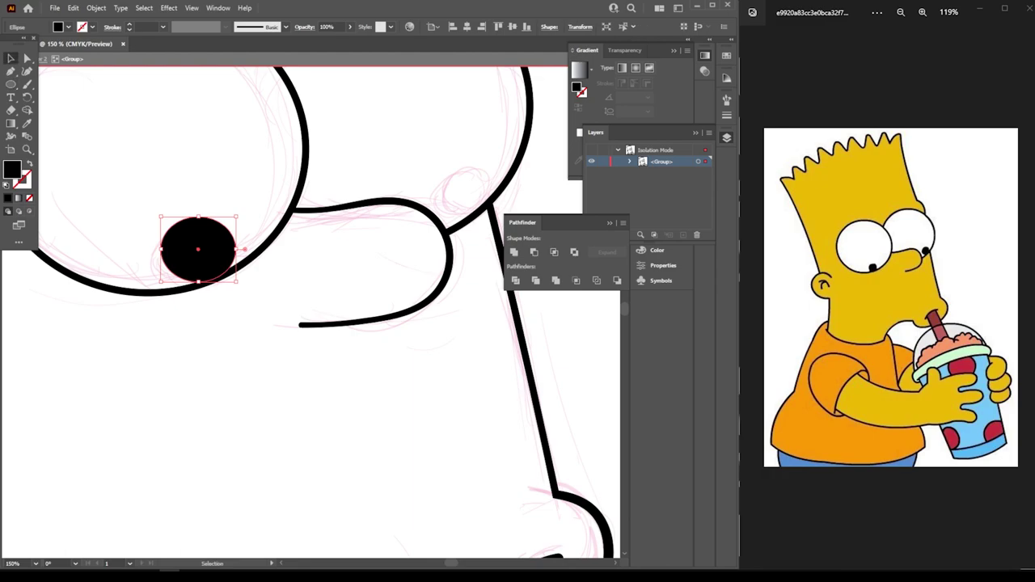
mouse_move(198, 249)
left_mouse_down()
mouse_move(461, 184)
mouse_move(458, 200)
left_mouse_up()
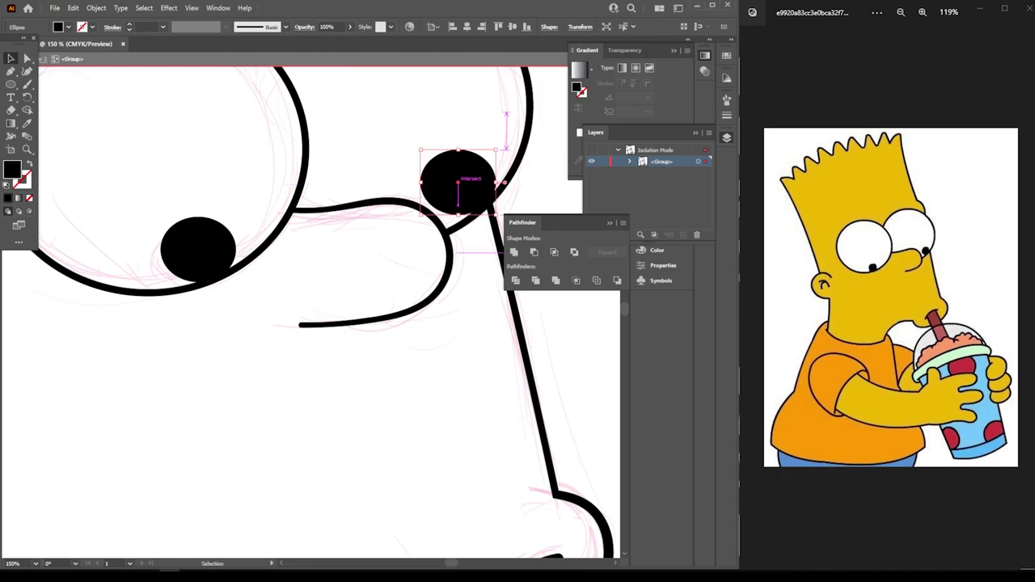
Shrink the right pupil and reshape it to sit against the eye's edge
left_click(363, 320)
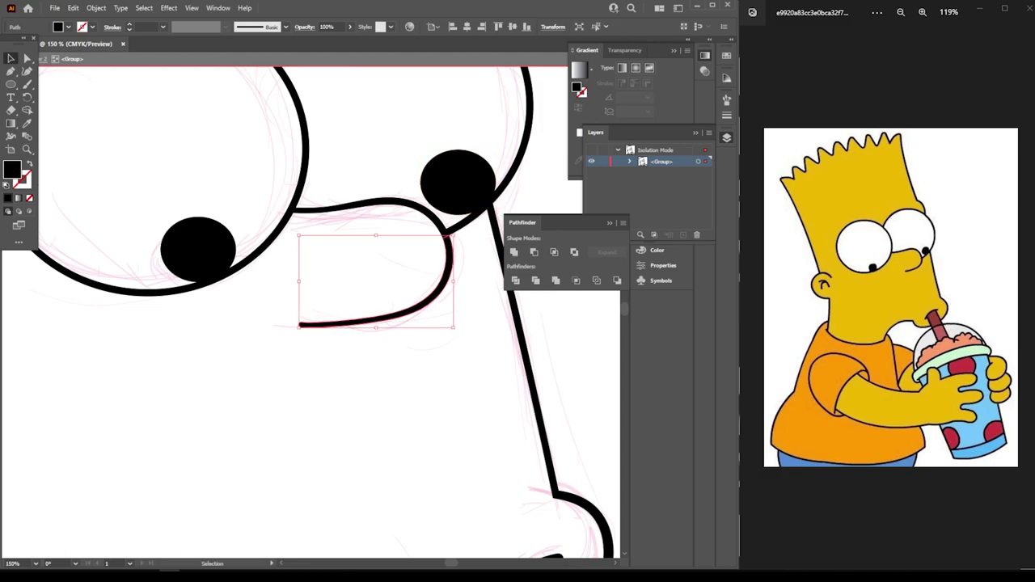
key("ctrl+minus")
key("ctrl+minus")
key("ctrl+minus")
key("ctrl+minus")
key("ctrl+minus")
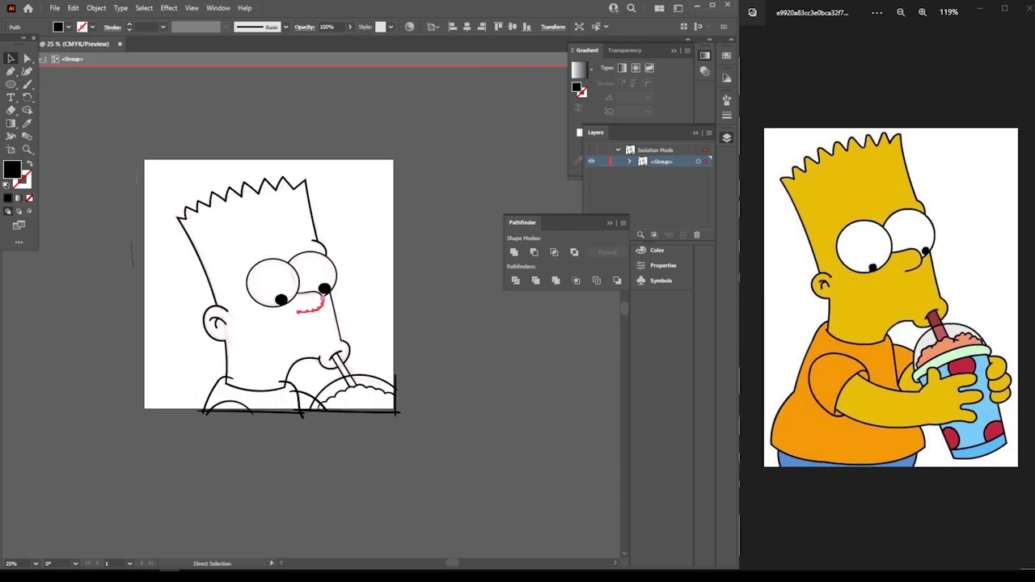
key("ctrl+plus")
key("ctrl+plus")
key("ctrl+plus")
key("ctrl+plus")
key("ctrl+plus")
scroll(311, 311, "up", 2)
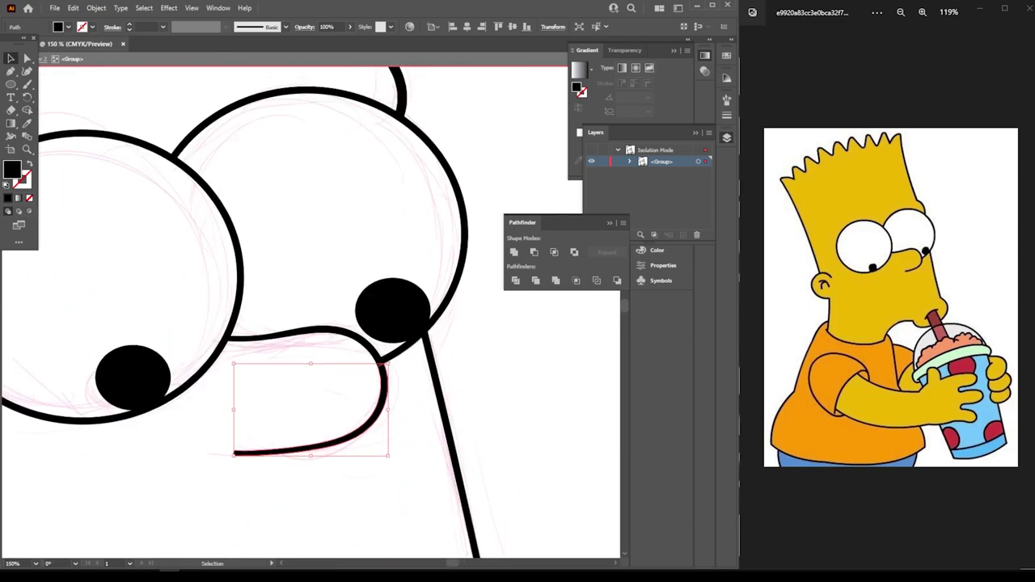
left_click(393, 301)
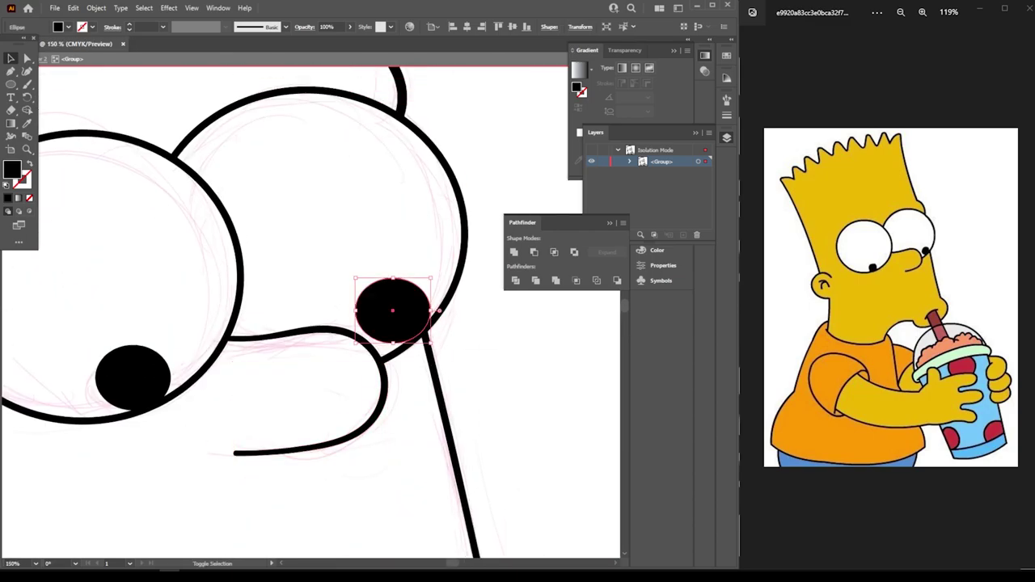
left_click_drag(356, 278, 375, 295)
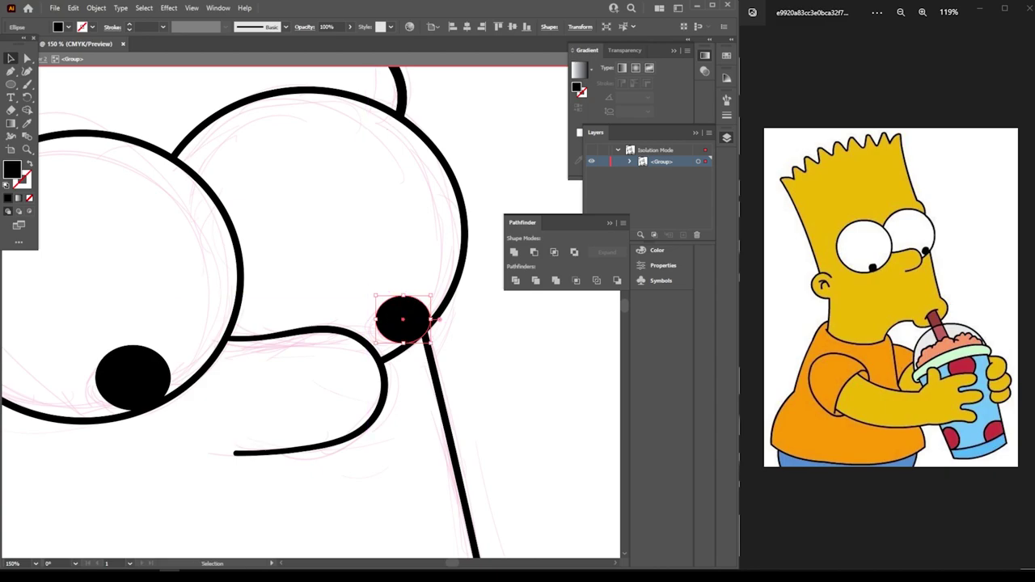
mouse_move(374, 295)
left_mouse_down()
mouse_move(430, 290)
mouse_move(421, 299)
left_mouse_up()
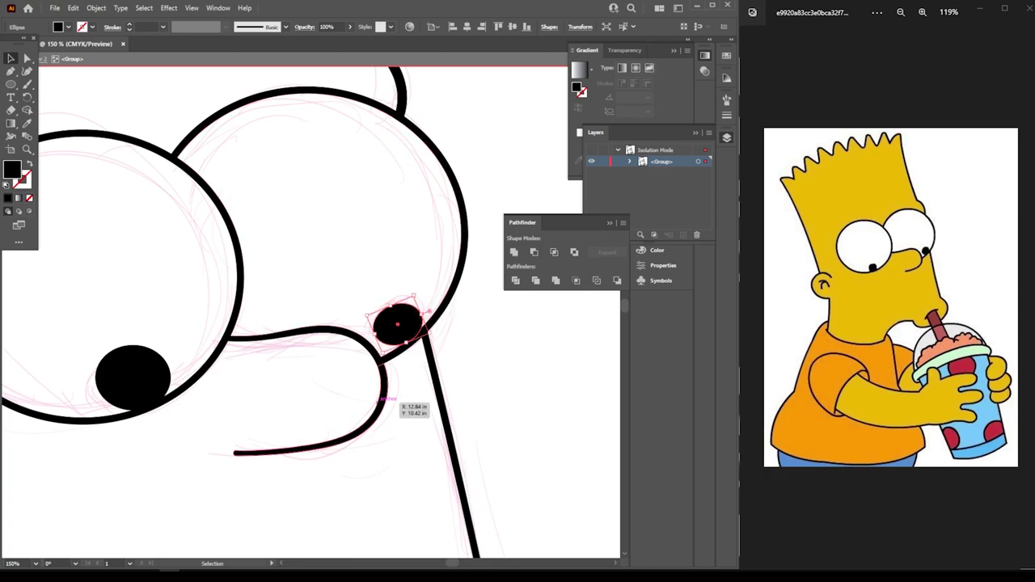
left_click(386, 393)
Alt-drag a copy of the left pupil against the left eye's bottom edge
left_click(133, 377)
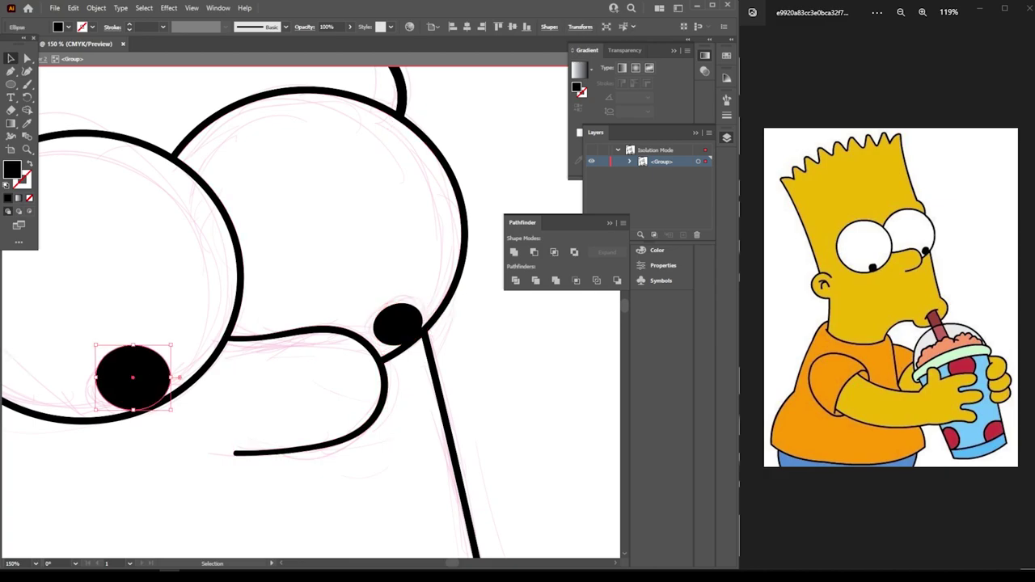
left_click_drag(132, 377, 81, 395)
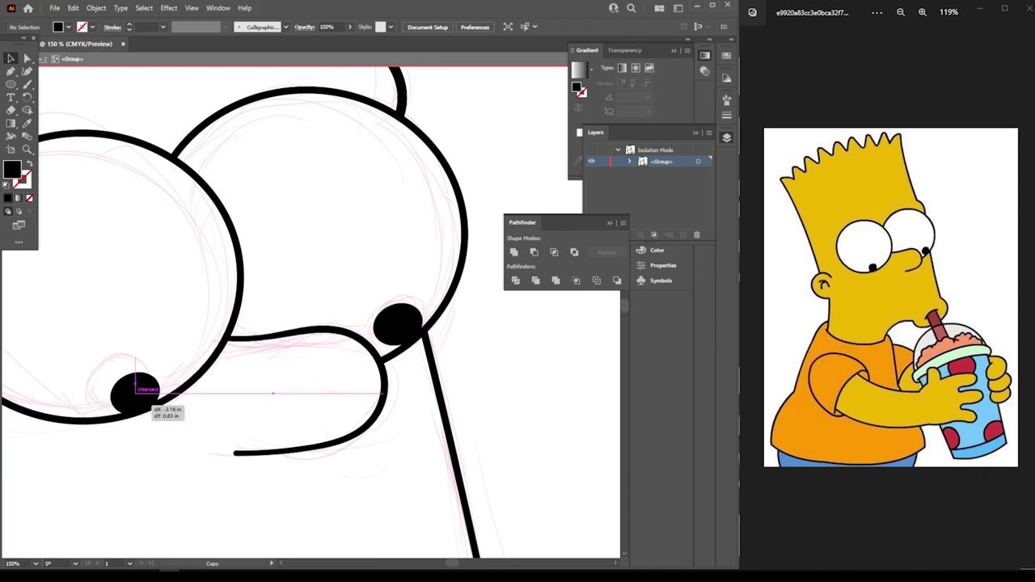
left_click_drag(80, 391, 136, 390)
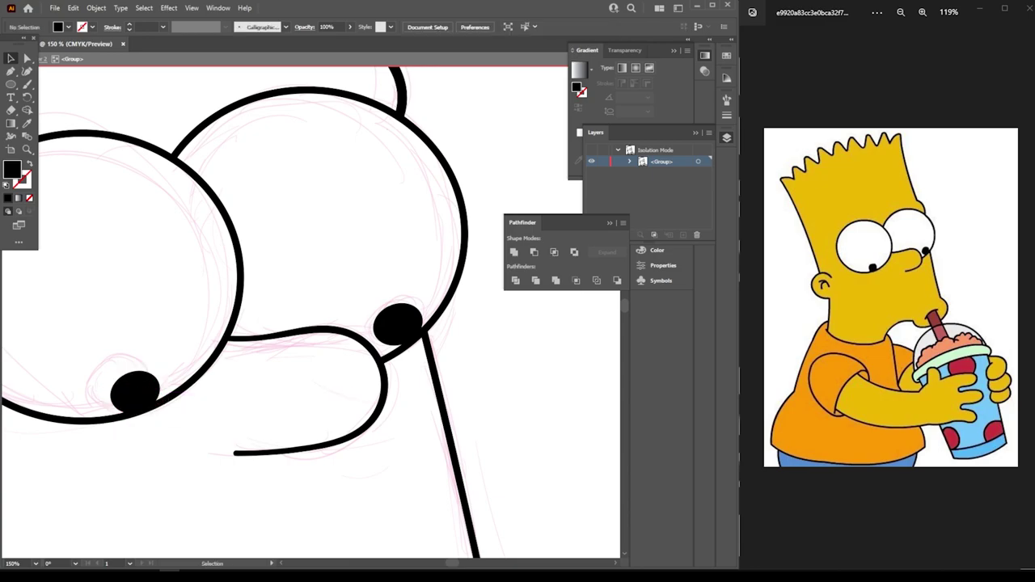
Marquee-select the body and edge strokes, expand their appearance, and apply Pathfinder Divide
key("ctrl+minus")
key("ctrl+minus")
key("ctrl+minus")
key("ctrl+minus")
key("ctrl+minus")
key("ctrl+minus")
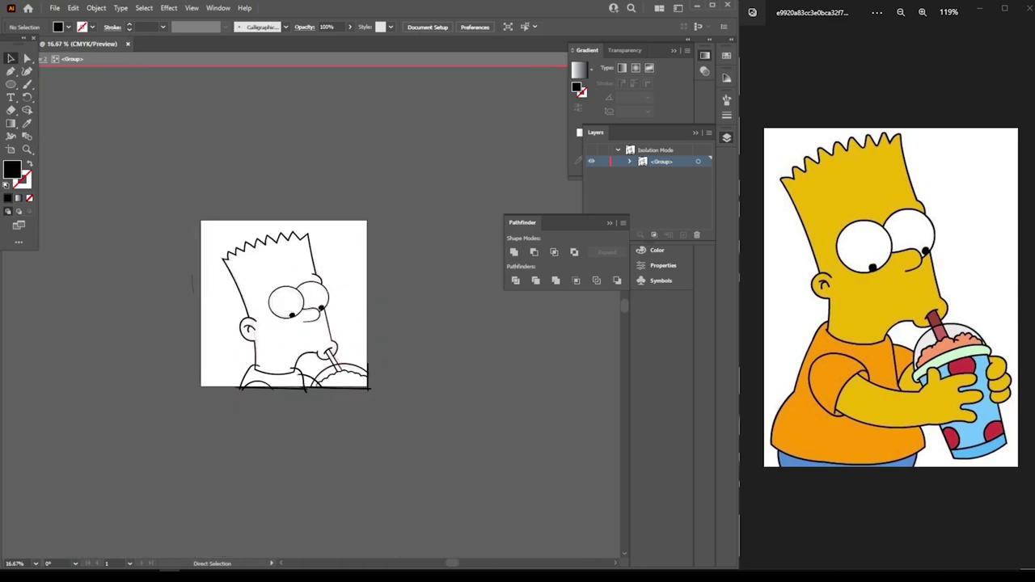
key("ctrl+plus")
key("ctrl+plus")
key("ctrl+plus")
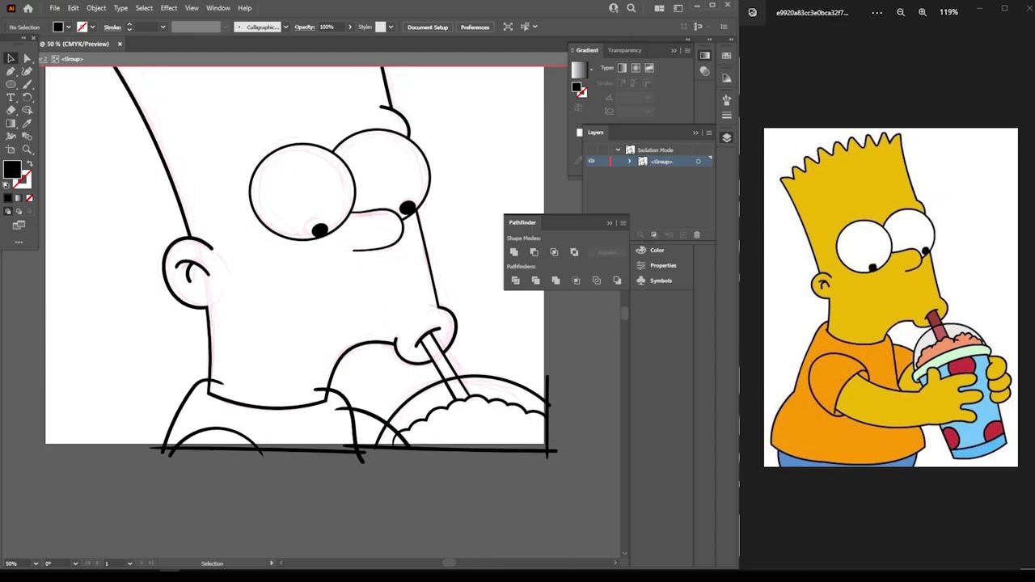
left_click_drag(126, 326, 570, 508)
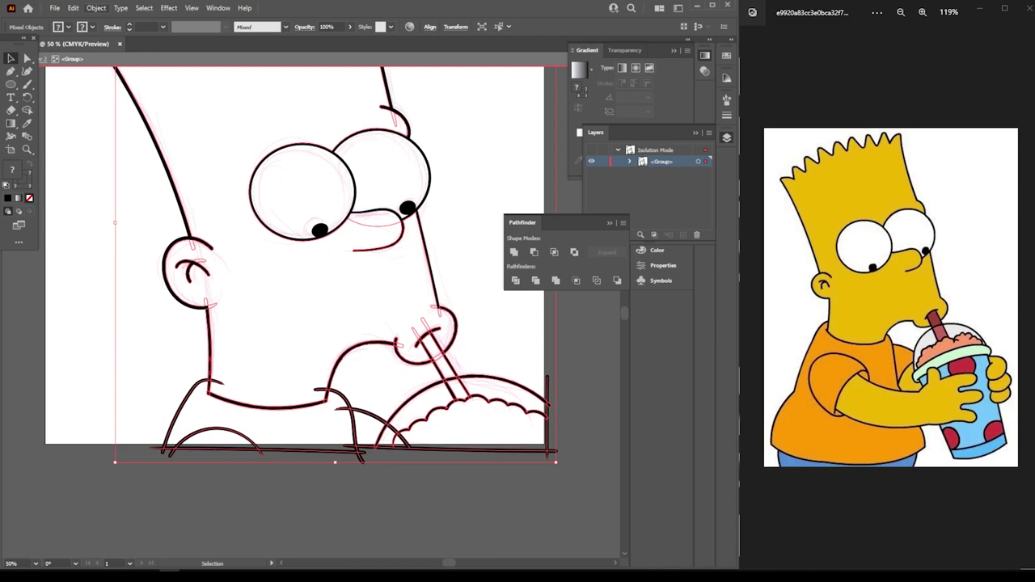
left_click(97, 7)
left_click(122, 147)
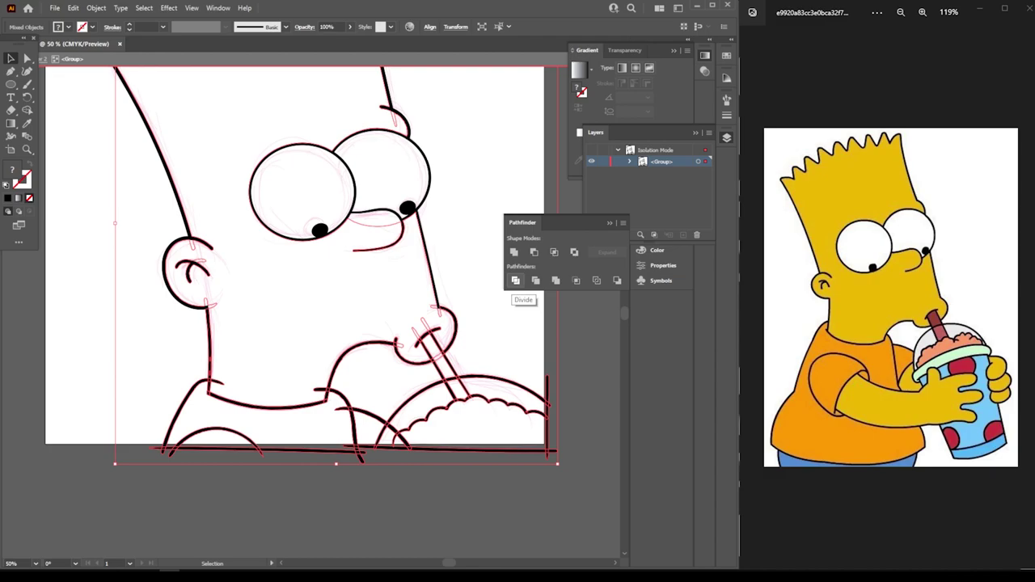
left_click(515, 281)
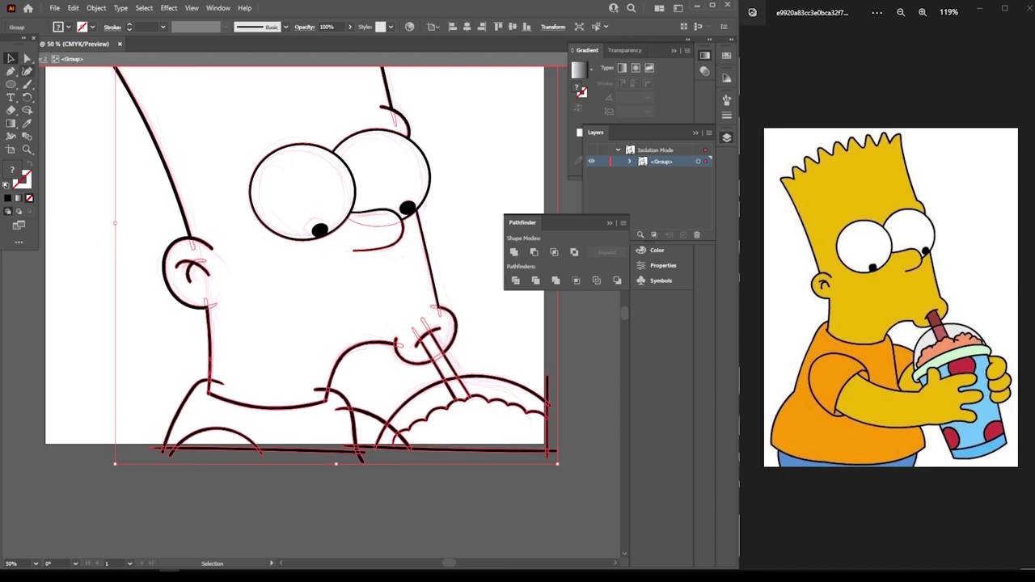
Zoom in on the collar lines and isolate the divided group for editing
key("ctrl+shift+a")
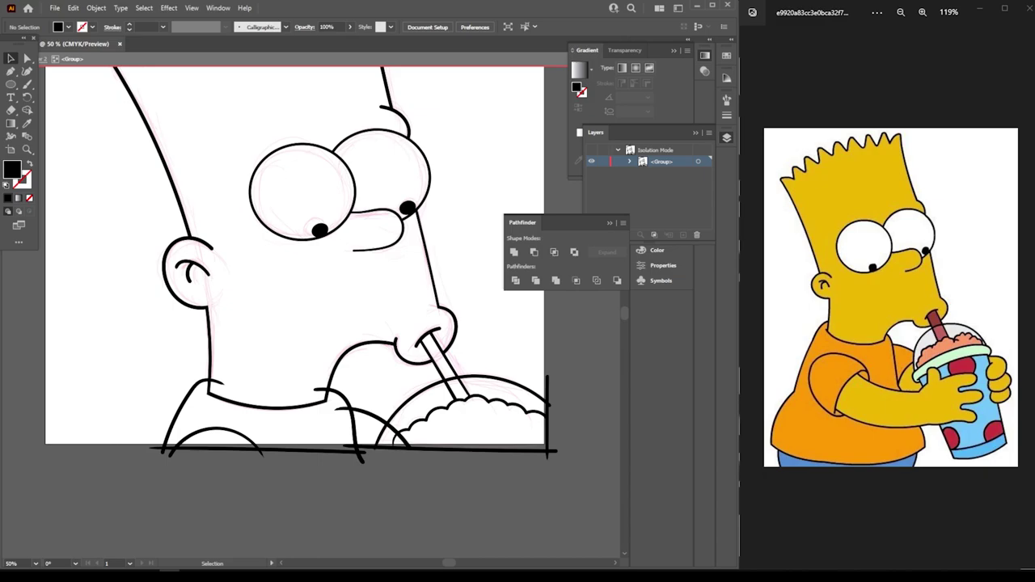
scroll(301, 264, "down", 2)
key("ctrl+plus")
key("ctrl+plus")
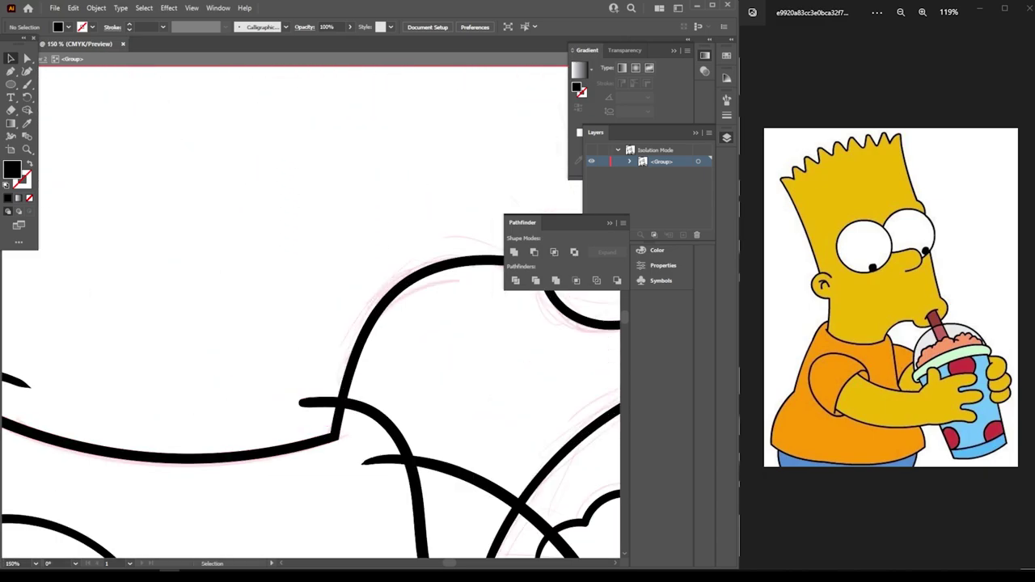
left_click(322, 399)
right_click(322, 398)
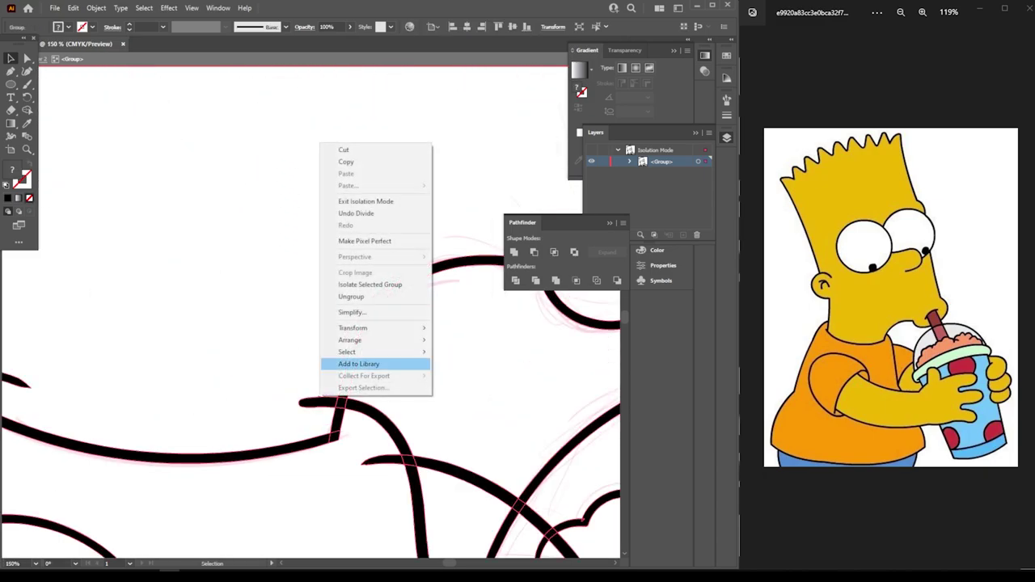
left_click(369, 285)
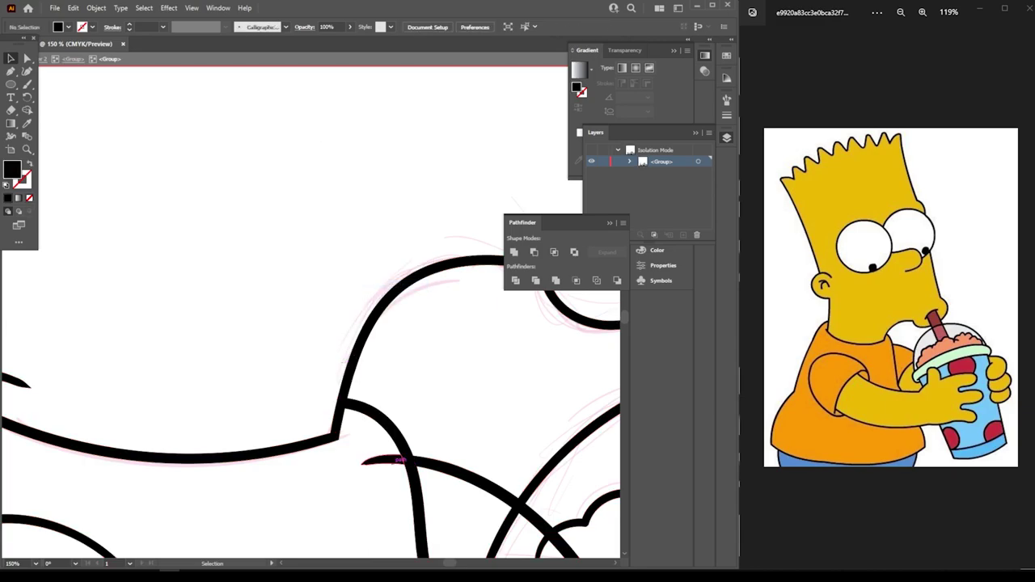
Pull the bottom-left piece, arc tail and hanging stroke tail up onto the bottom line
key("ctrl+minus")
key("ctrl+minus")
key("ctrl+1")
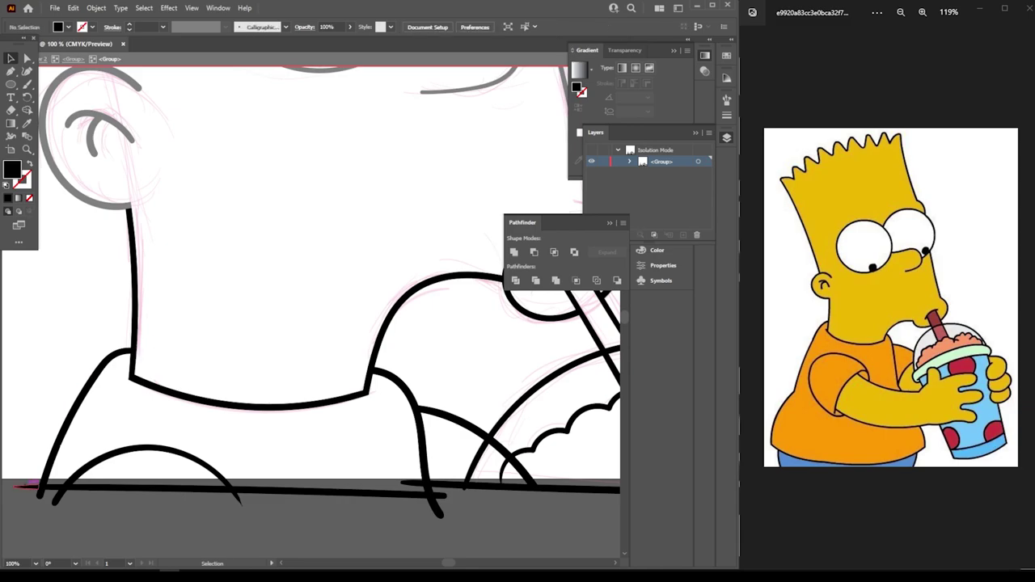
mouse_move(38, 492)
left_mouse_down()
mouse_move(56, 497)
mouse_move(41, 488)
left_mouse_up()
left_click_drag(241, 501, 233, 489)
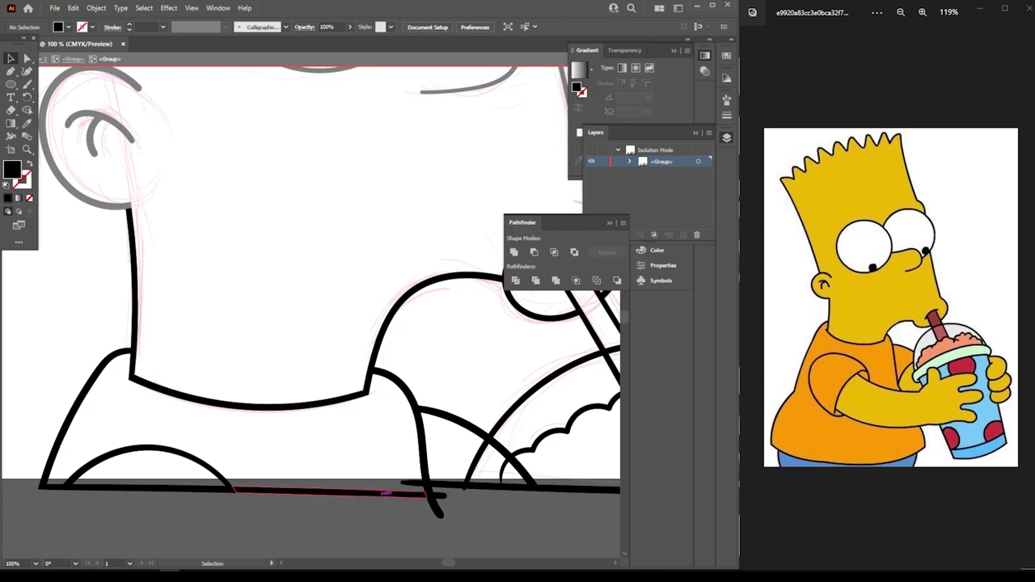
left_click_drag(439, 509, 425, 482)
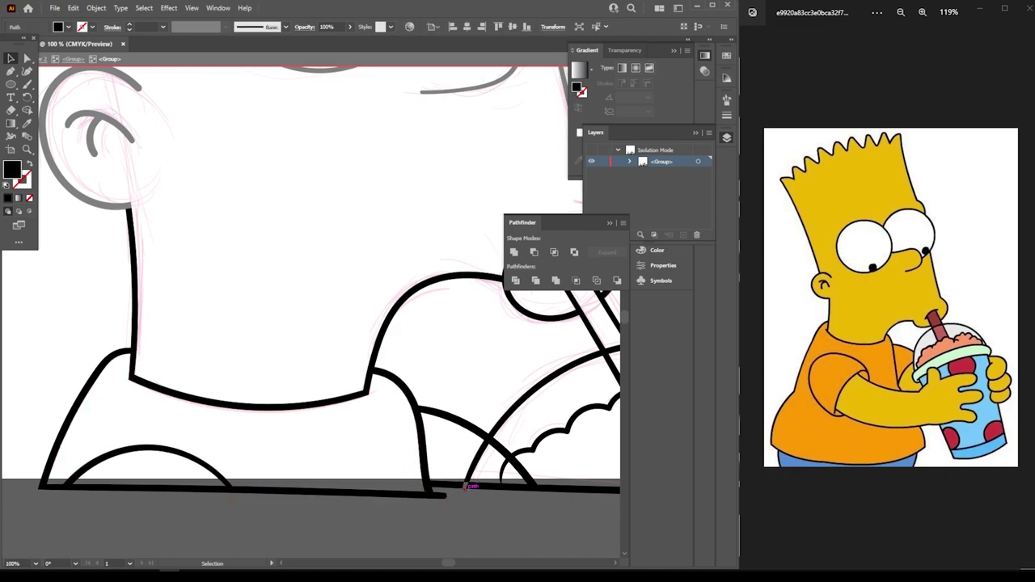
With Direct Selection, remove the bottom line's stub and the diagonal crossing the cloud lid
key("a")
left_click(465, 486)
key("ctrl+shift+a")
scroll(552, 455, "up", 5)
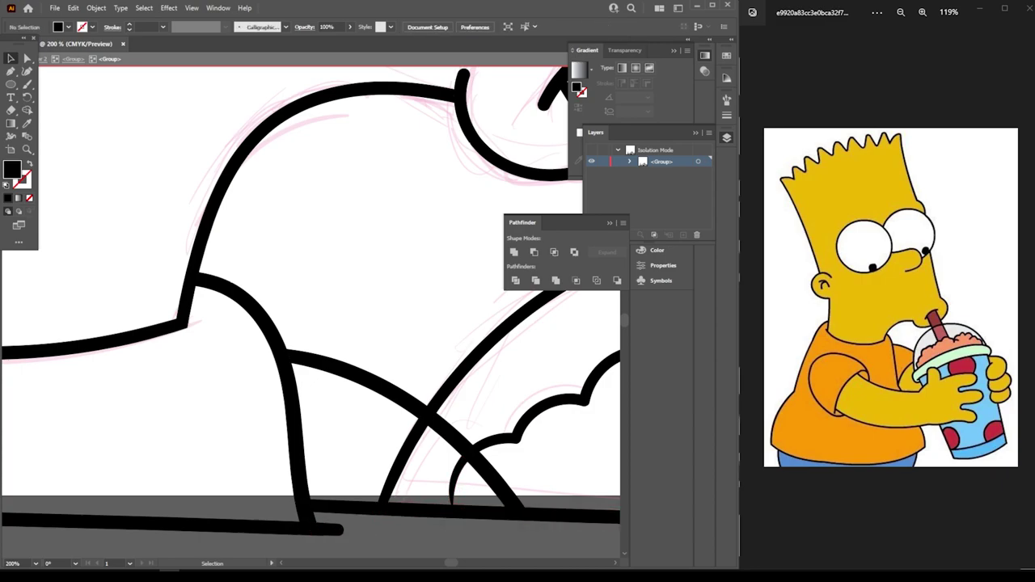
left_click(330, 530, "alt")
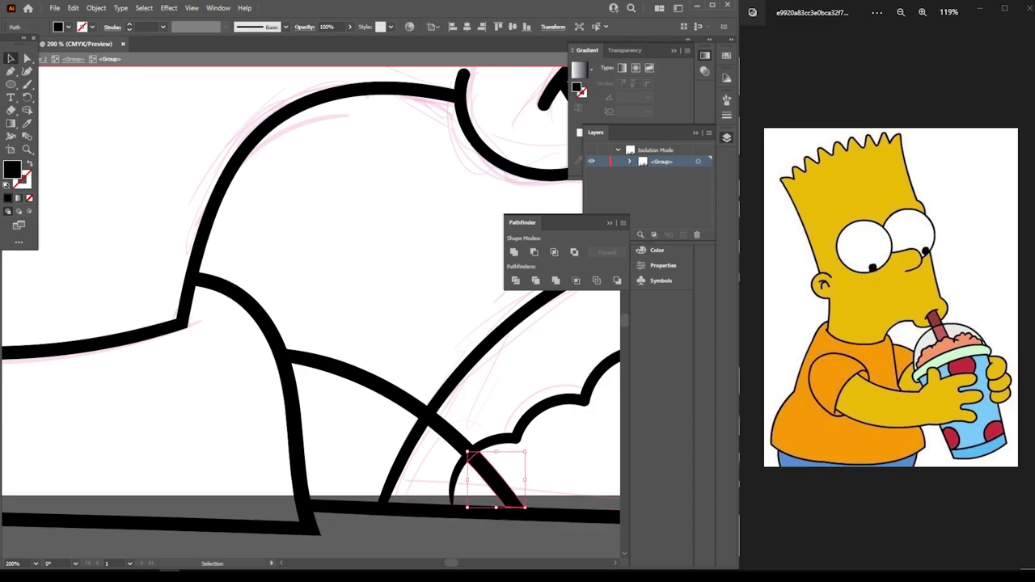
left_click(495, 482, "alt")
Trim the bottom line's overhang past the vertical line and the vertical segment above the cup arc
scroll(486, 469, "down", 3)
scroll(486, 469, "down", 2)
scroll(485, 469, "down", 2)
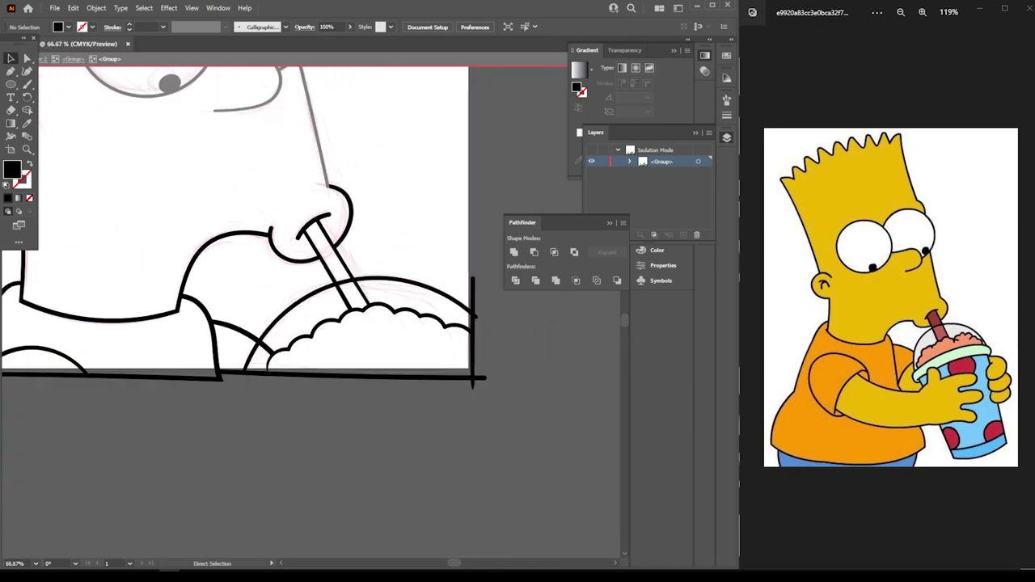
scroll(522, 462, "up", 1)
scroll(522, 463, "right", 3)
scroll(502, 465, "right", 1)
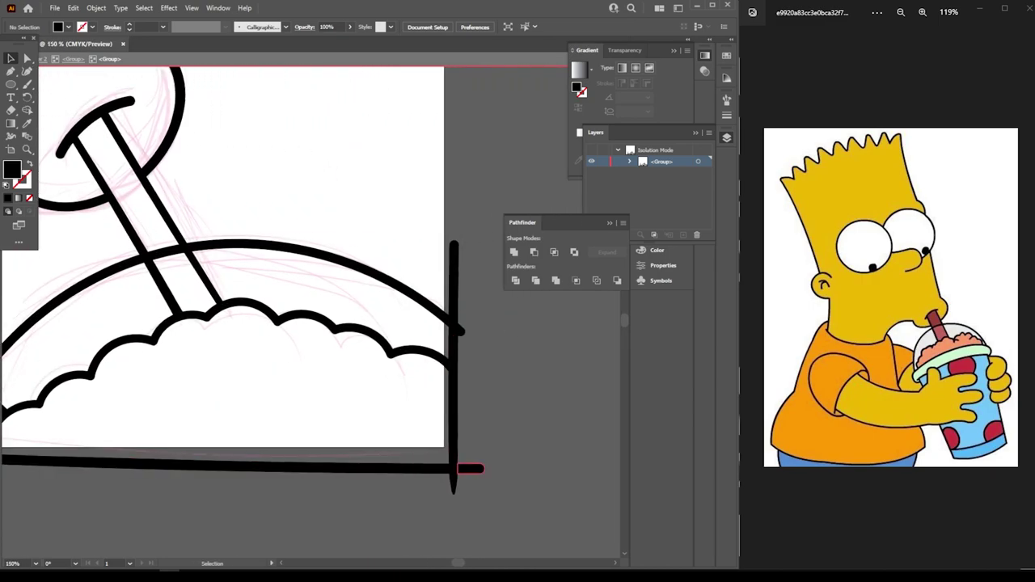
left_click(465, 467, "alt")
left_click(456, 293, "alt")
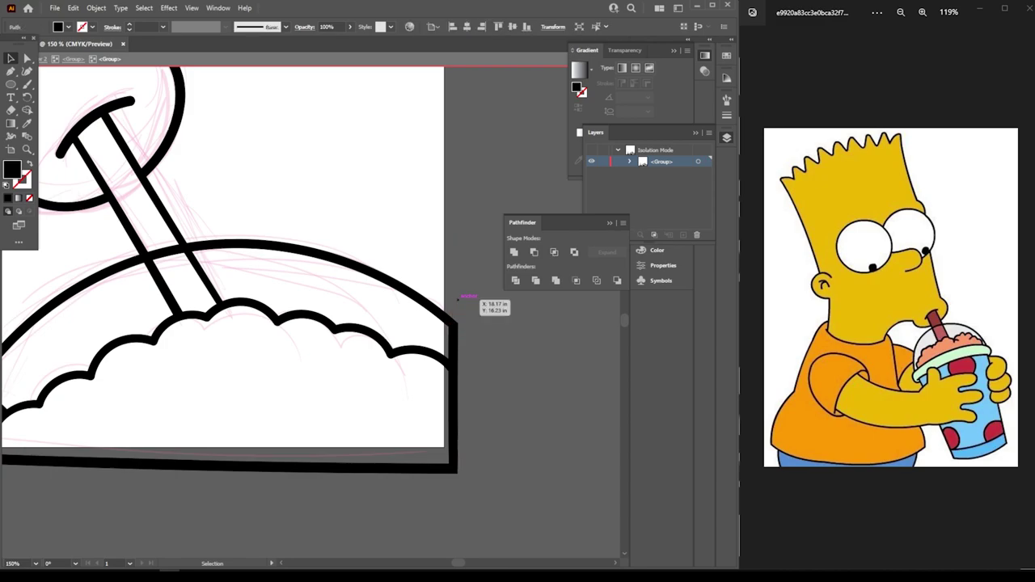
key("ctrl+minus")
key("ctrl+minus")
key("ctrl+minus")
key("ctrl+minus")
key("ctrl+minus")
Exit isolation, swap fill and stroke, and hide Layer 1's pink sketch
key("Escape")
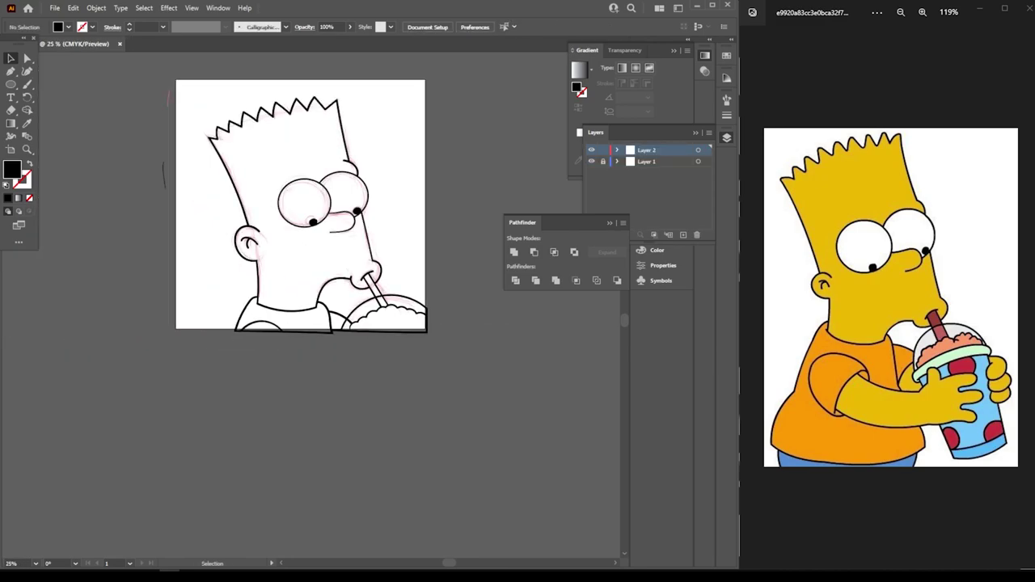
scroll(300, 257, "up", 2)
scroll(302, 286, "up", 2)
key("shift+x")
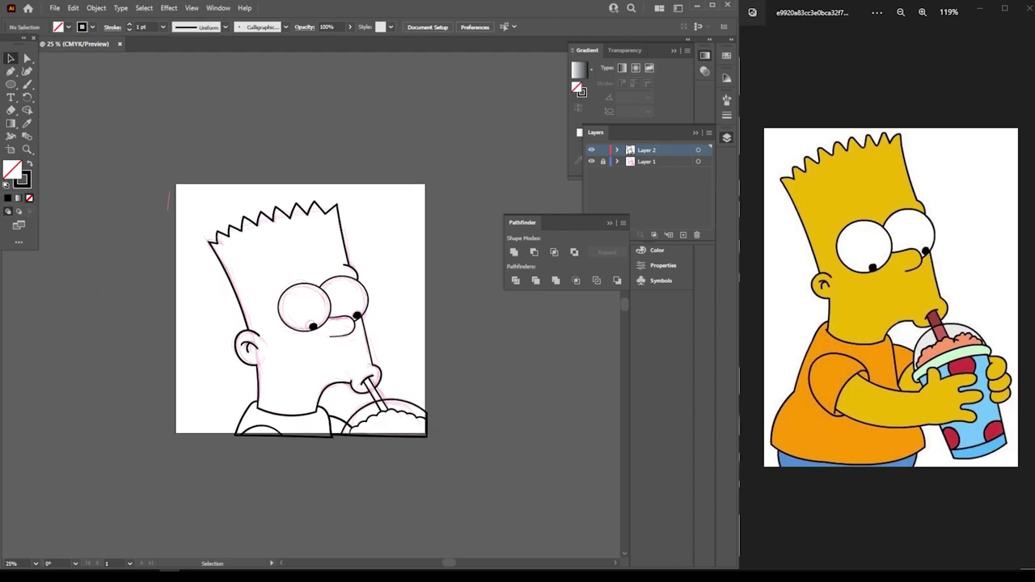
left_click(591, 161)
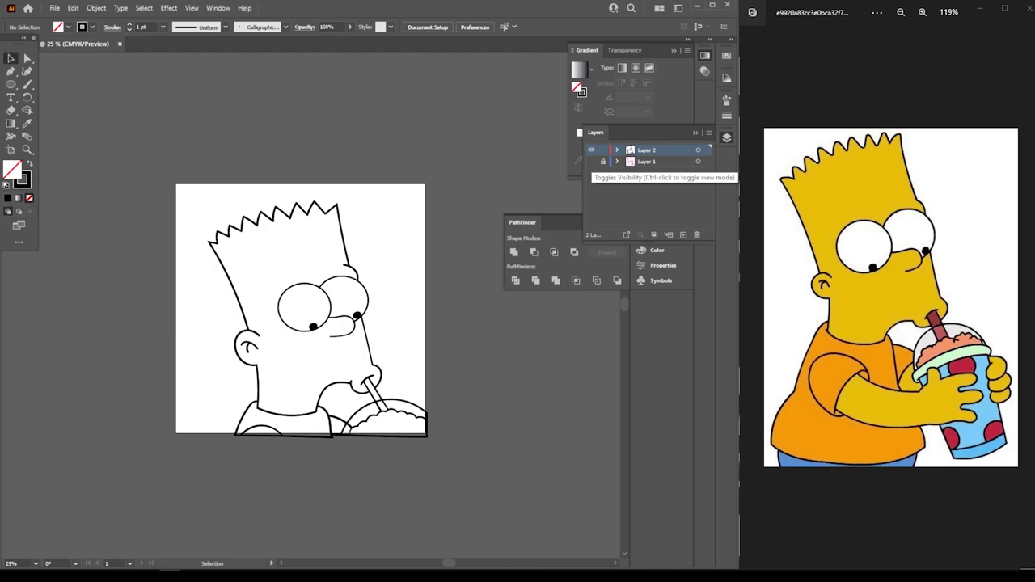
key("ctrl+plus")
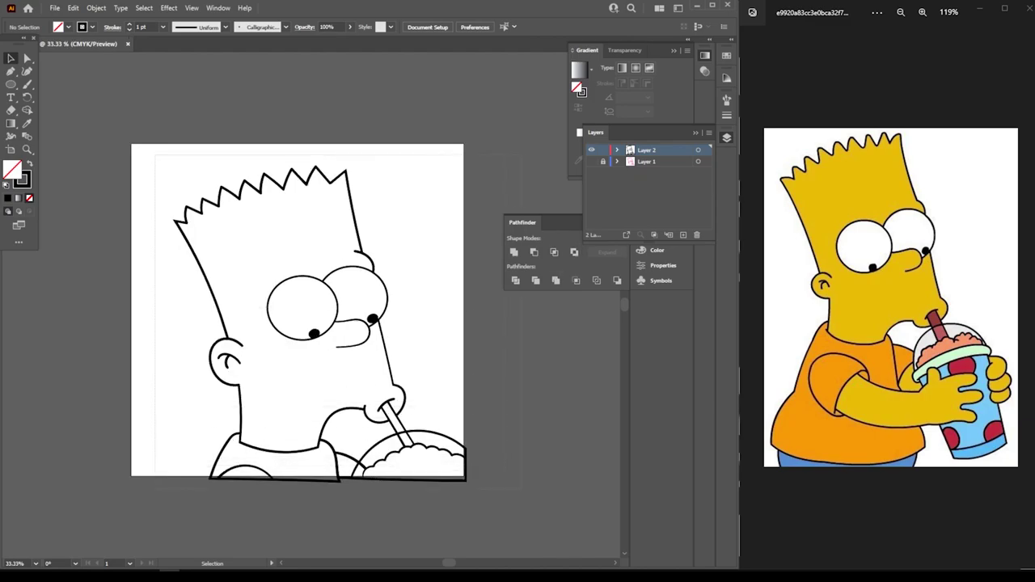
Select all the line art on Layer 2 and apply Object > Expand
key("ctrl+a")
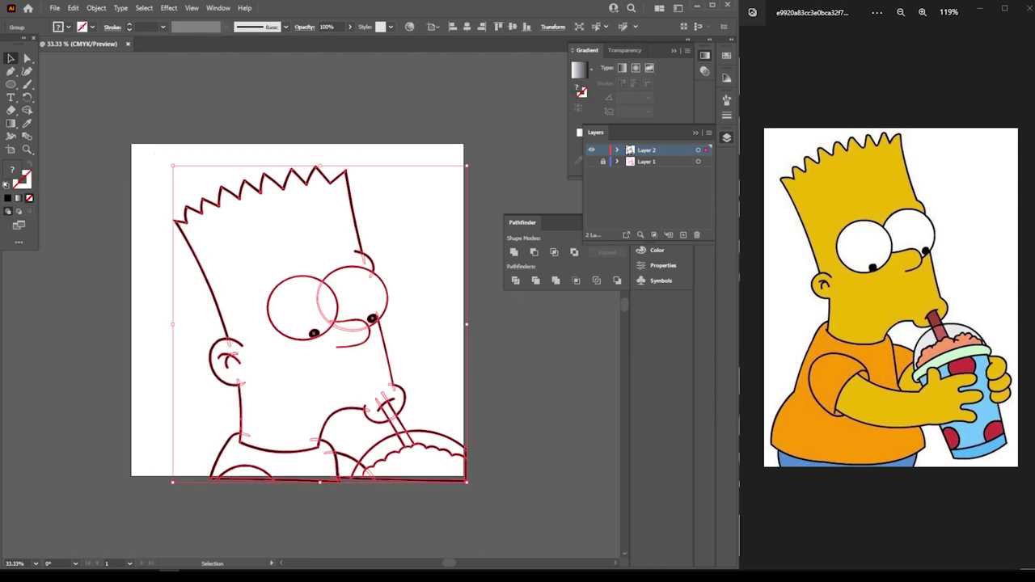
left_click(96, 8)
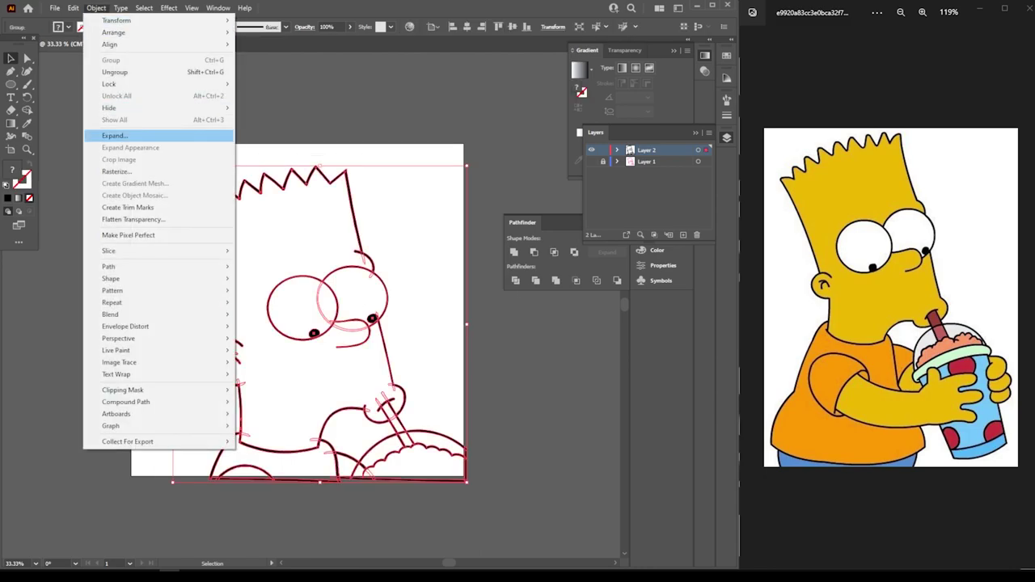
left_click(113, 136)
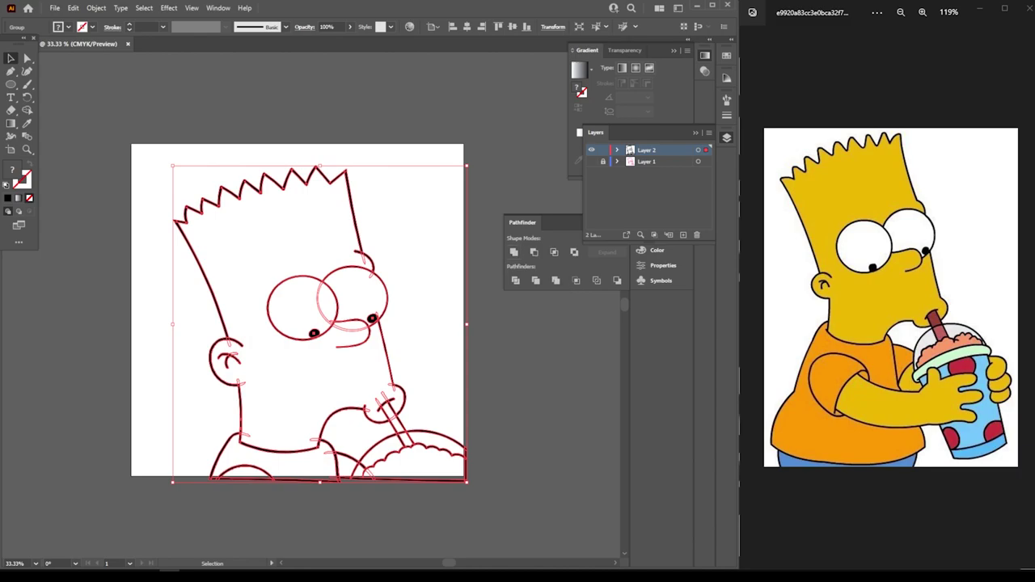
Select all of Bart's outlines and apply Pathfinder Merge to fuse the overlapping eye and face lines
key("ctrl+shift+a")
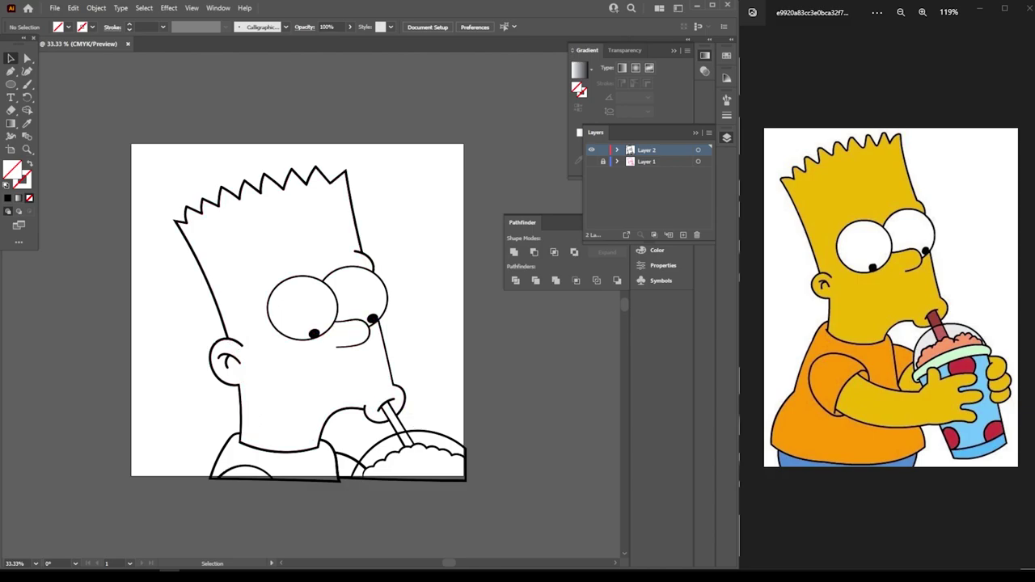
key("ctrl+a")
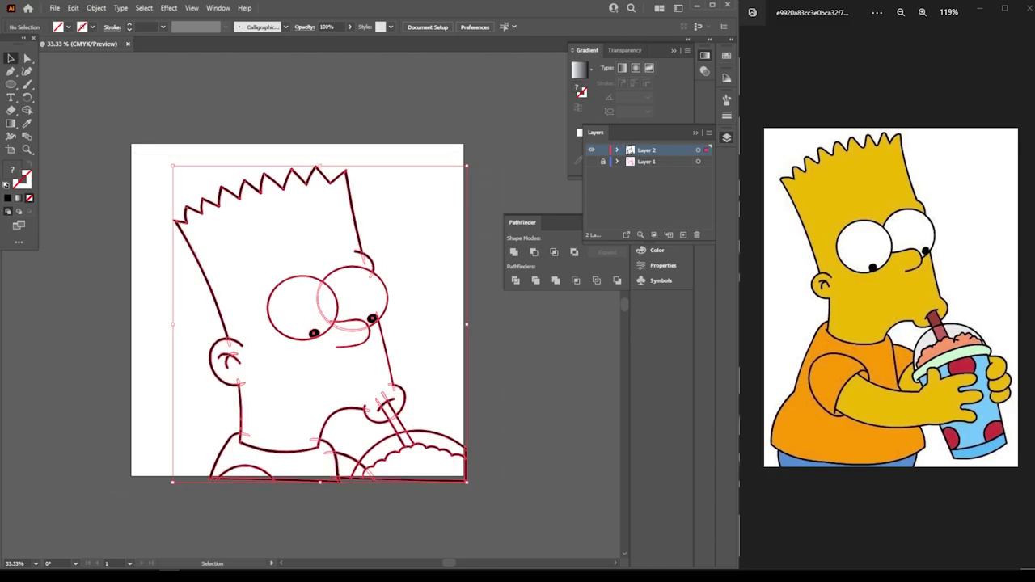
left_click(97, 7)
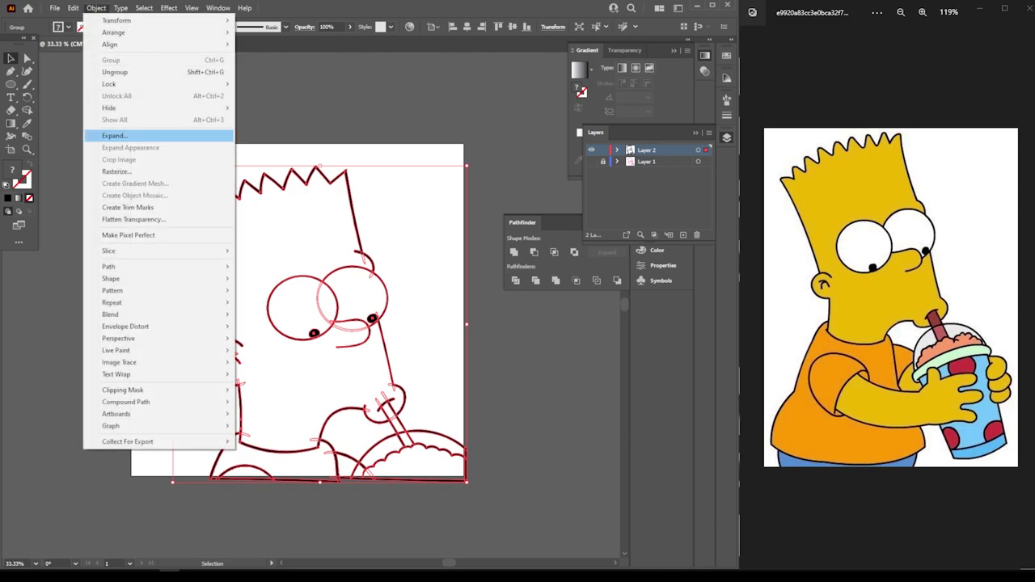
key("Escape")
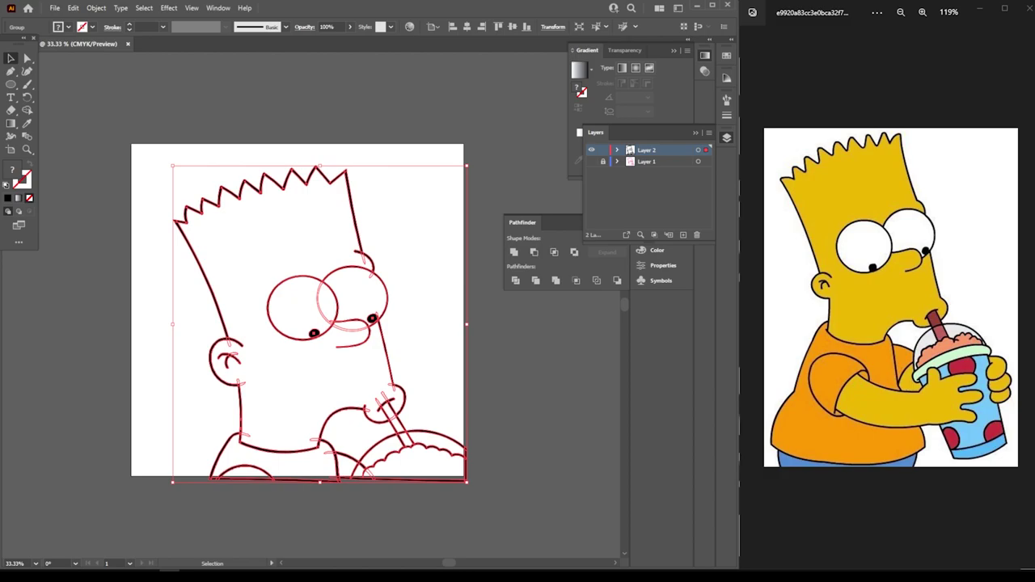
left_click(96, 8)
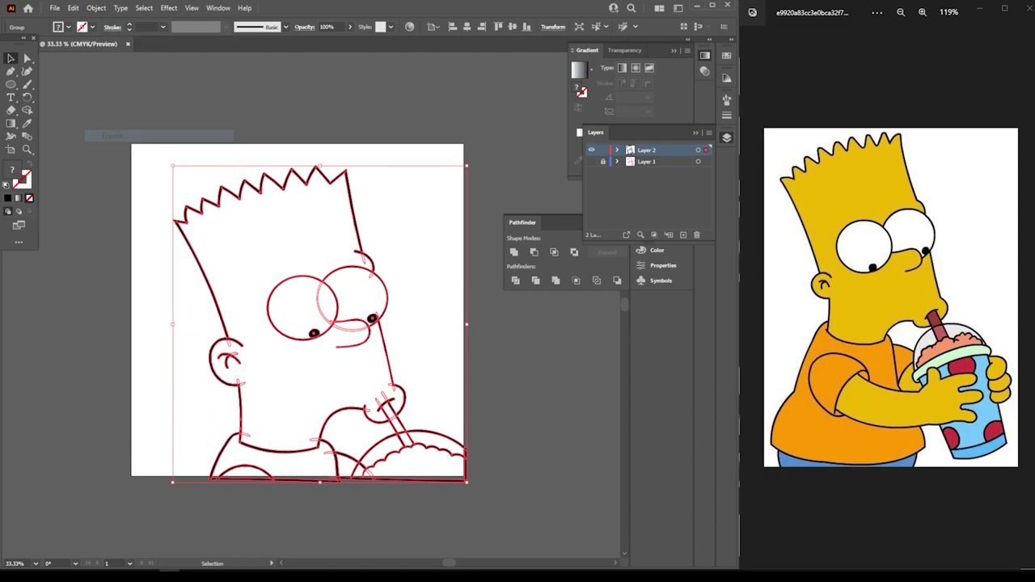
key("Escape")
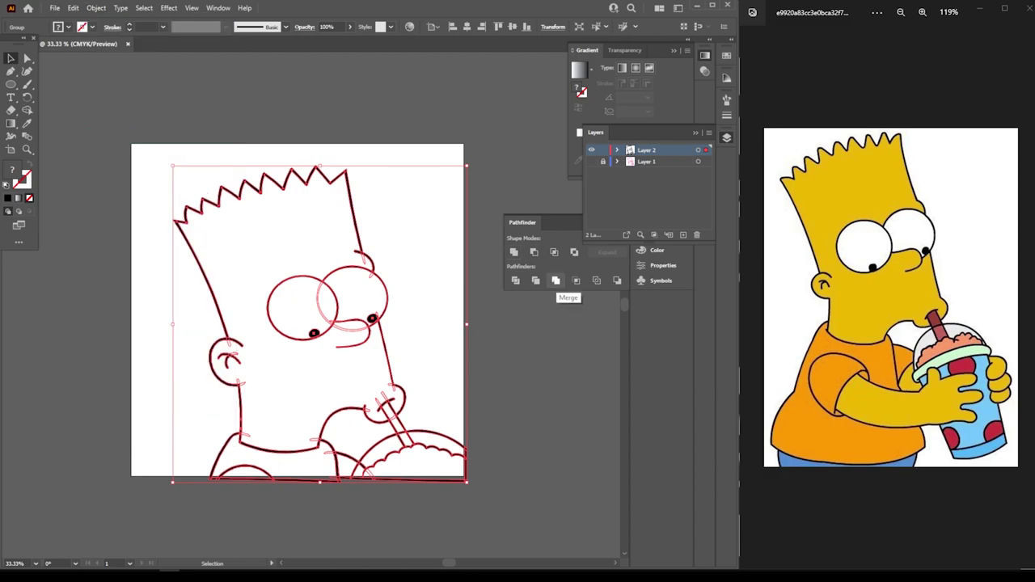
left_click(556, 280)
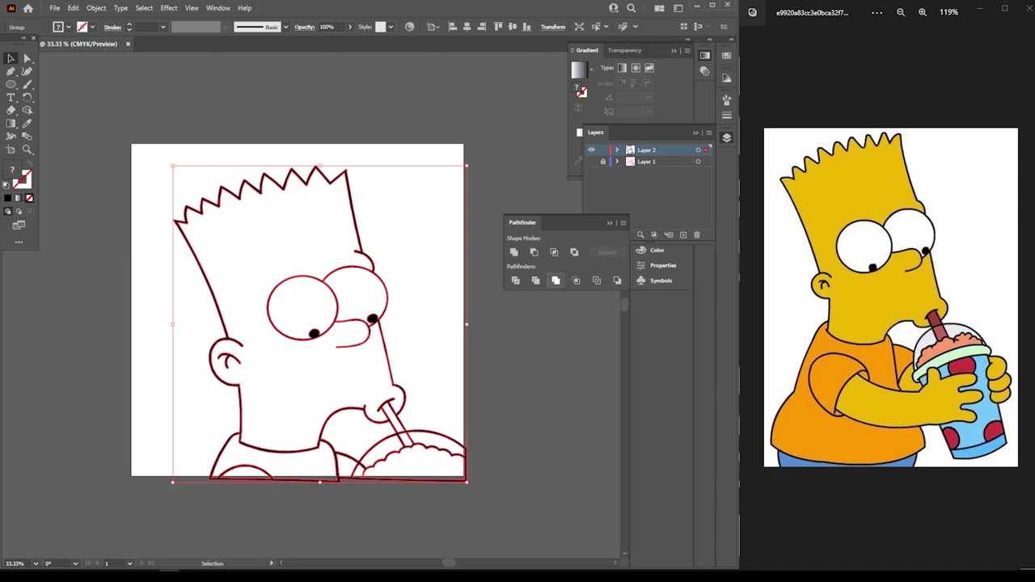
key("ctrl+shift+a")
key("ctrl+plus")
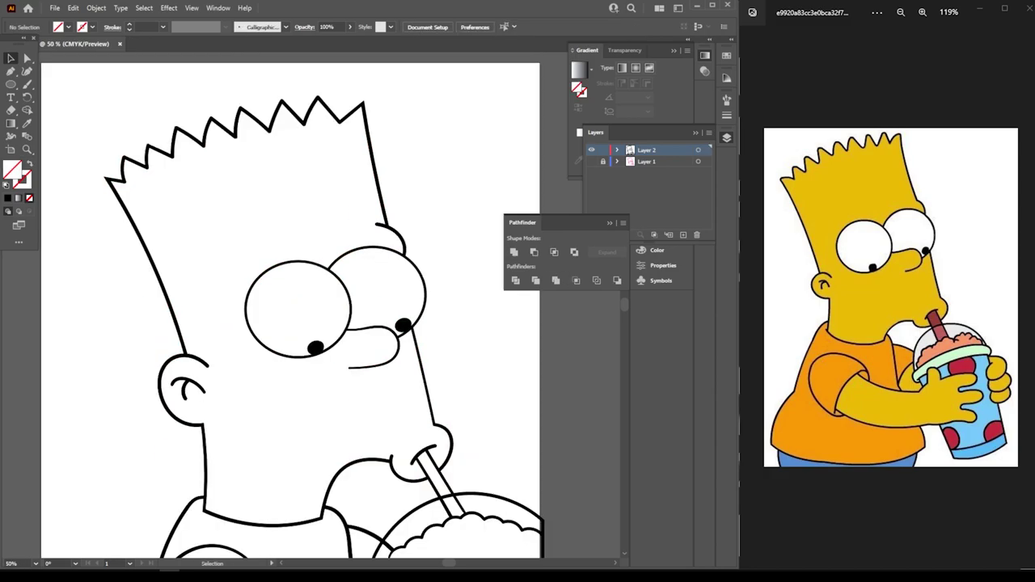
scroll(292, 305, "down", 2)
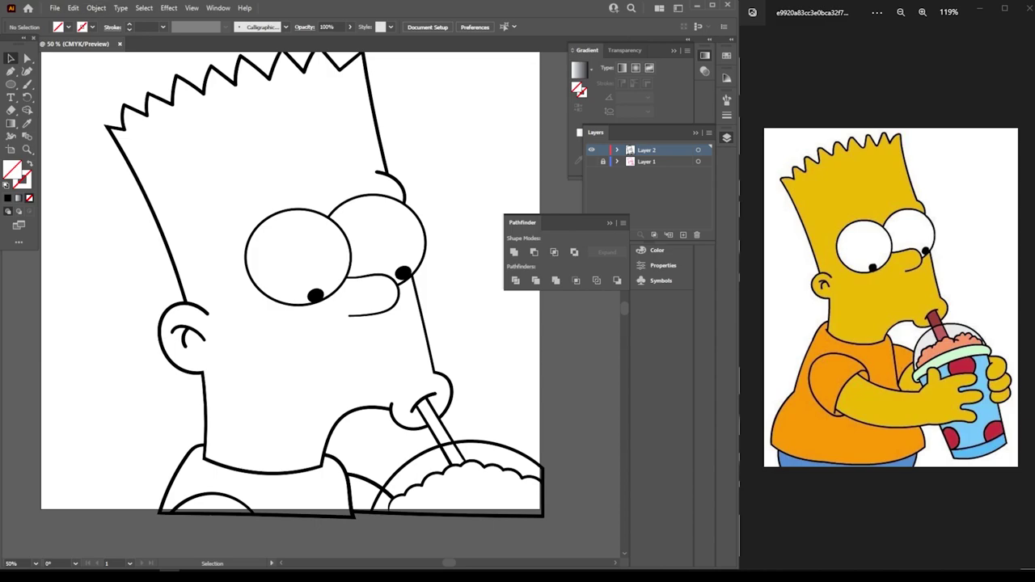
left_click(95, 7)
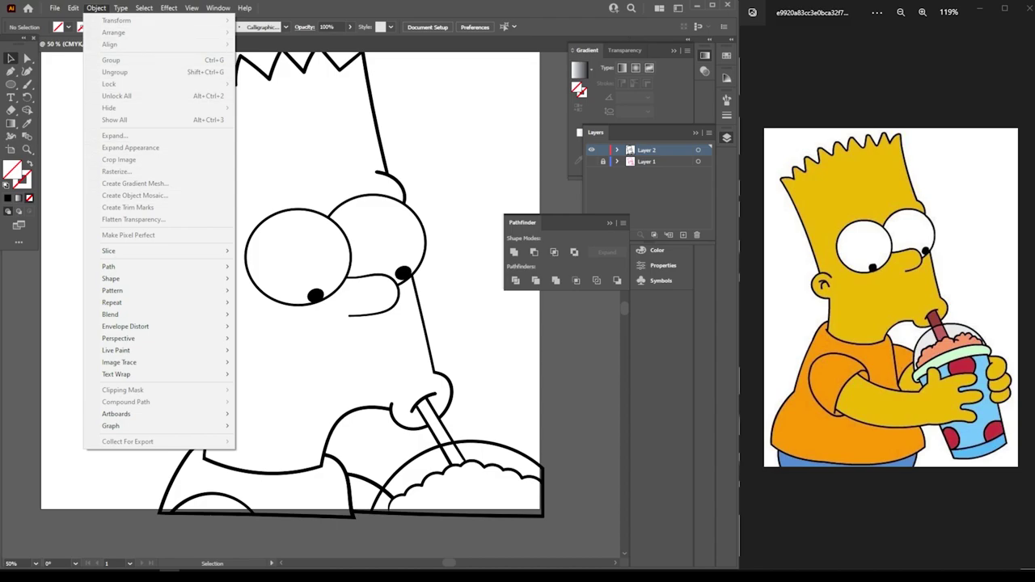
key("Escape")
key("ctrl+plus")
key("ctrl+plus")
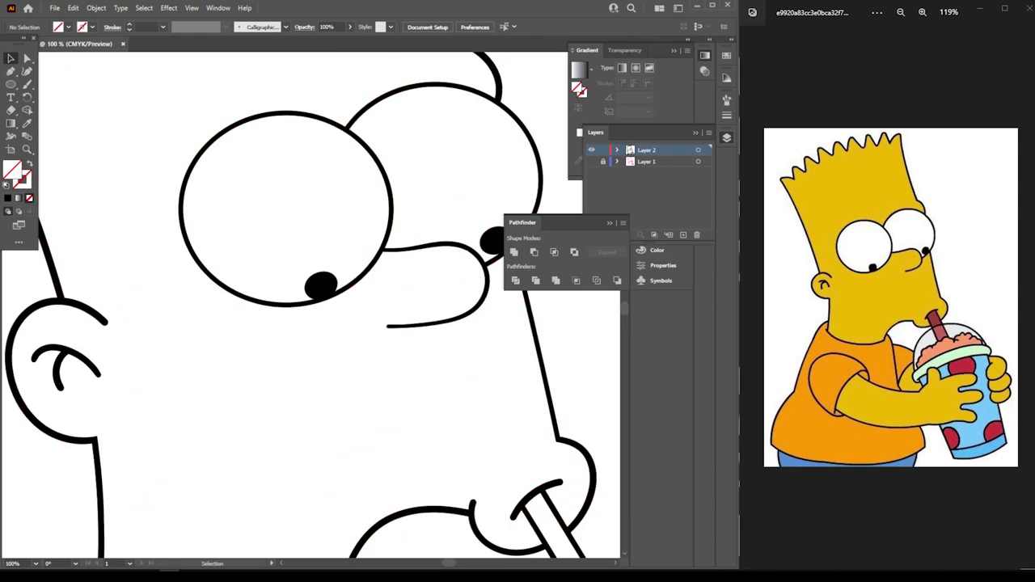
key("ctrl+minus")
key("ctrl+minus")
key("ctrl+minus")
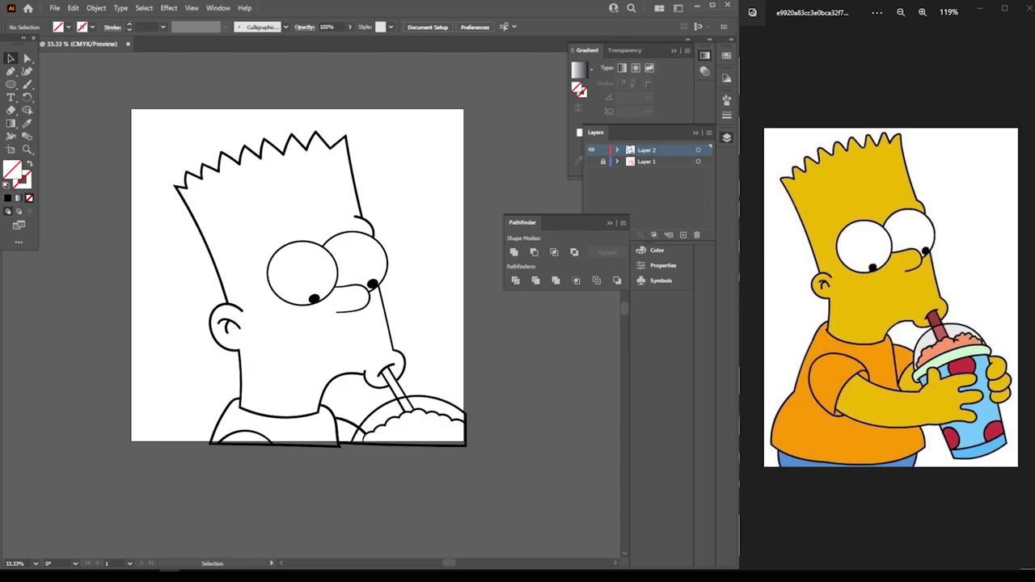
key("ctrl+plus")
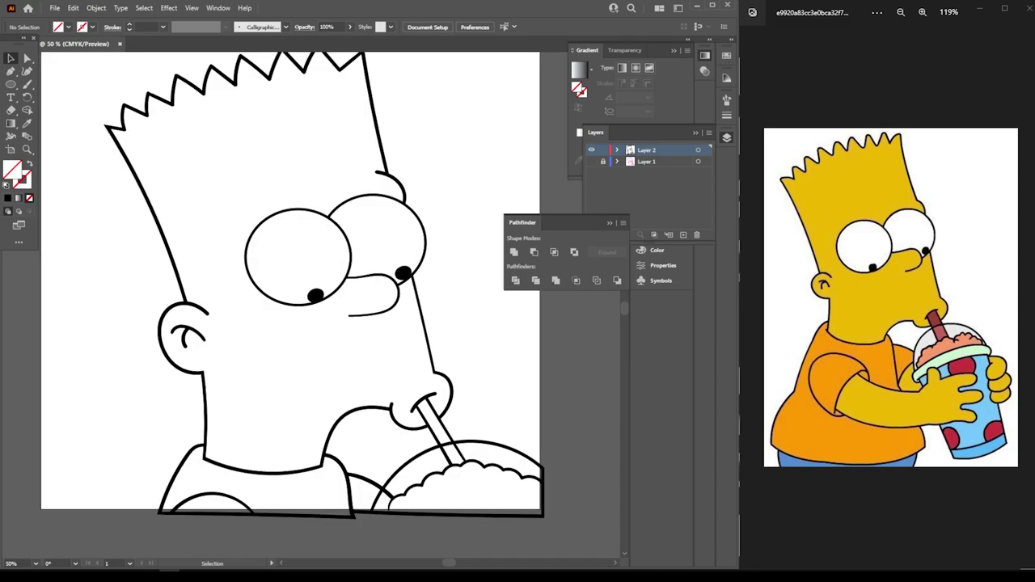
Duplicate Layer 2 into a locked 'Layer 2 copy' and make Layer 2 the working layer
left_click(647, 194)
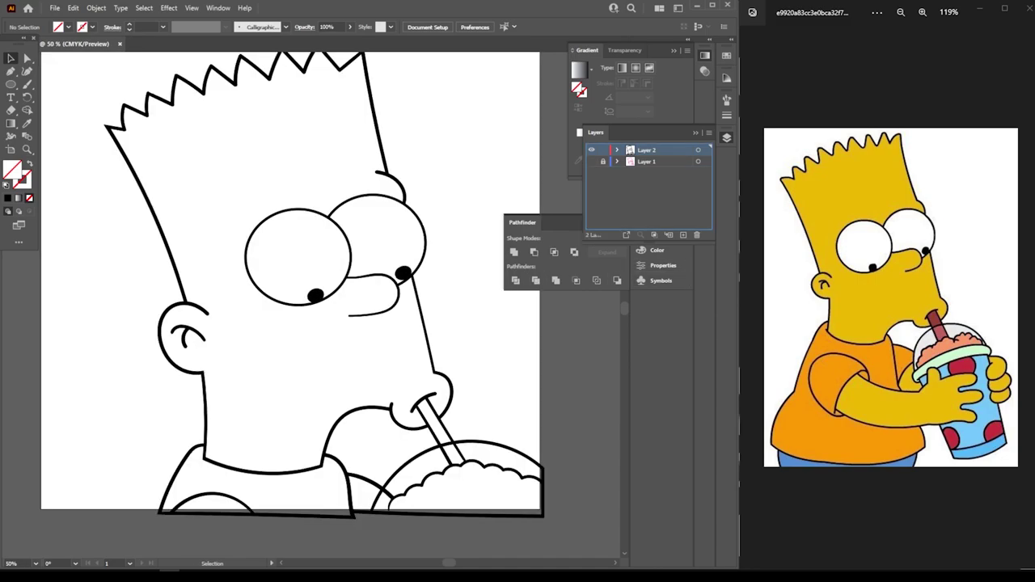
left_click_drag(647, 150, 682, 235)
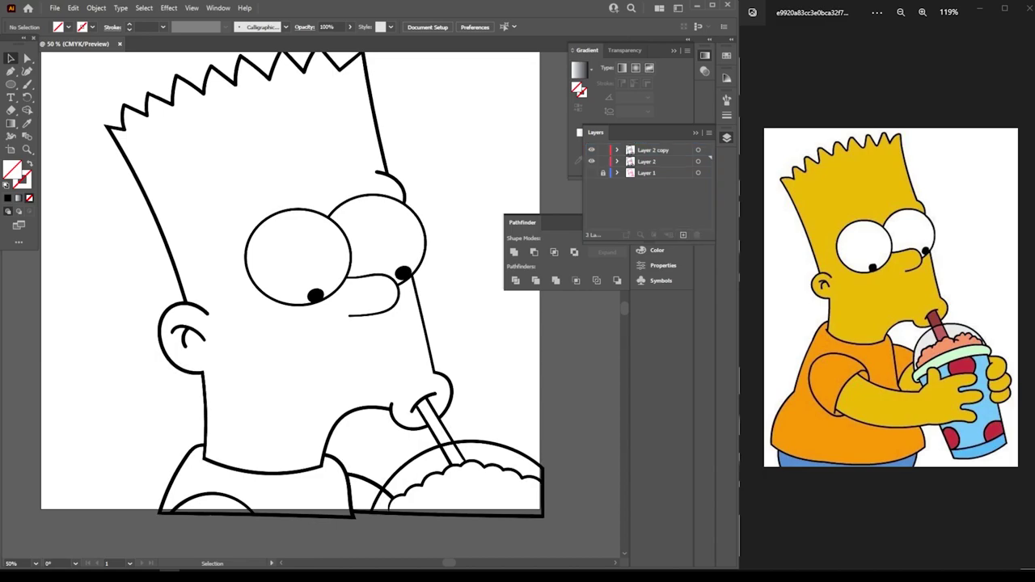
left_click(602, 150)
left_click(647, 161)
key("ctrl+minus")
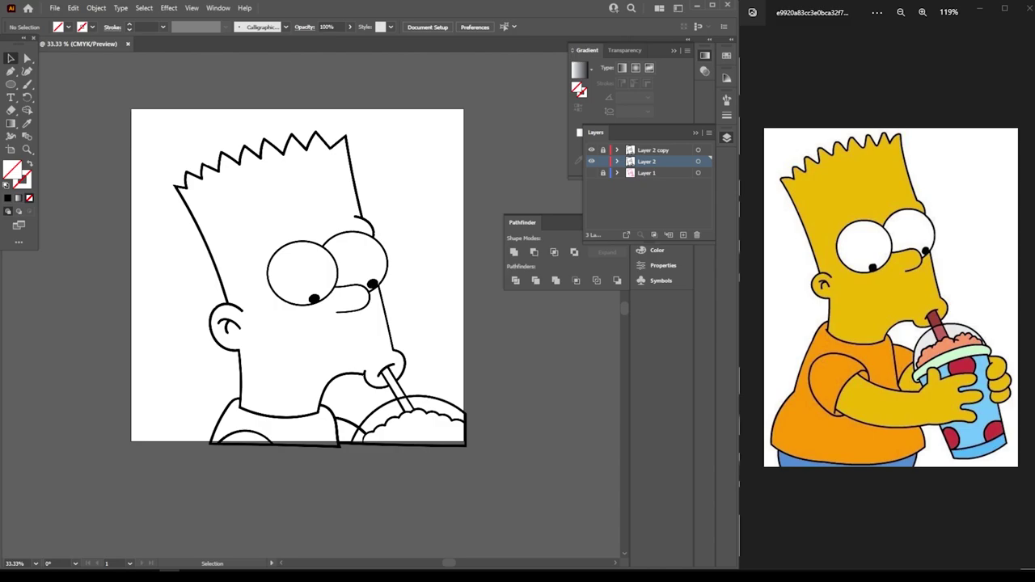
left_click(218, 7)
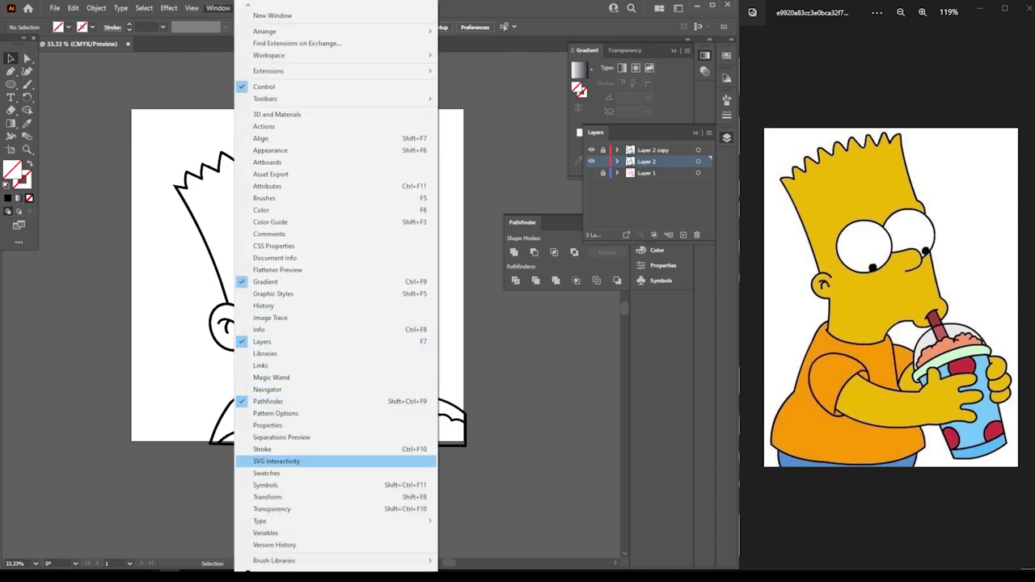
Set the fill colour to a pale yellow-orange, hex FFC757
left_click(267, 473)
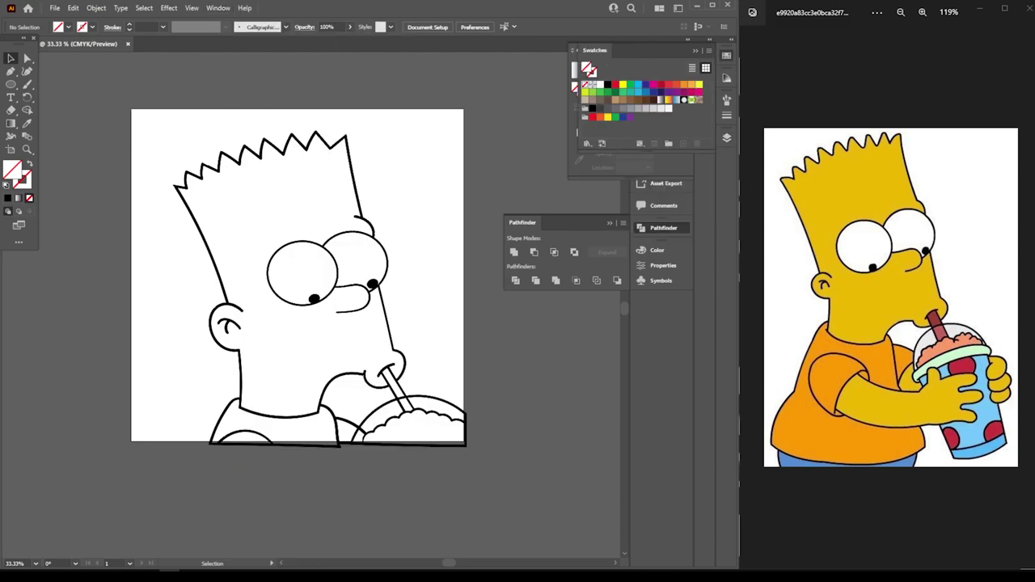
left_click(691, 85)
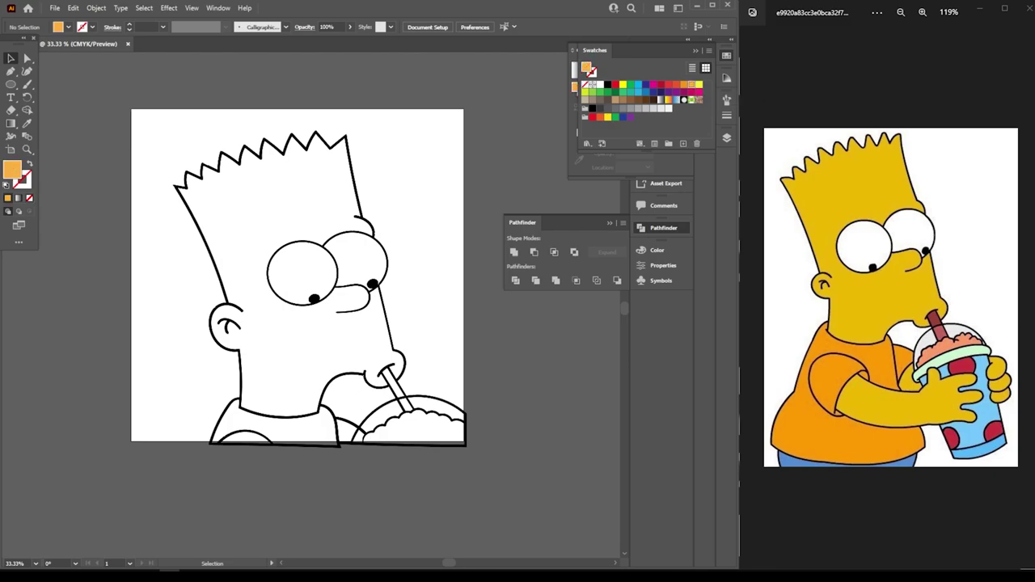
double_click(12, 169)
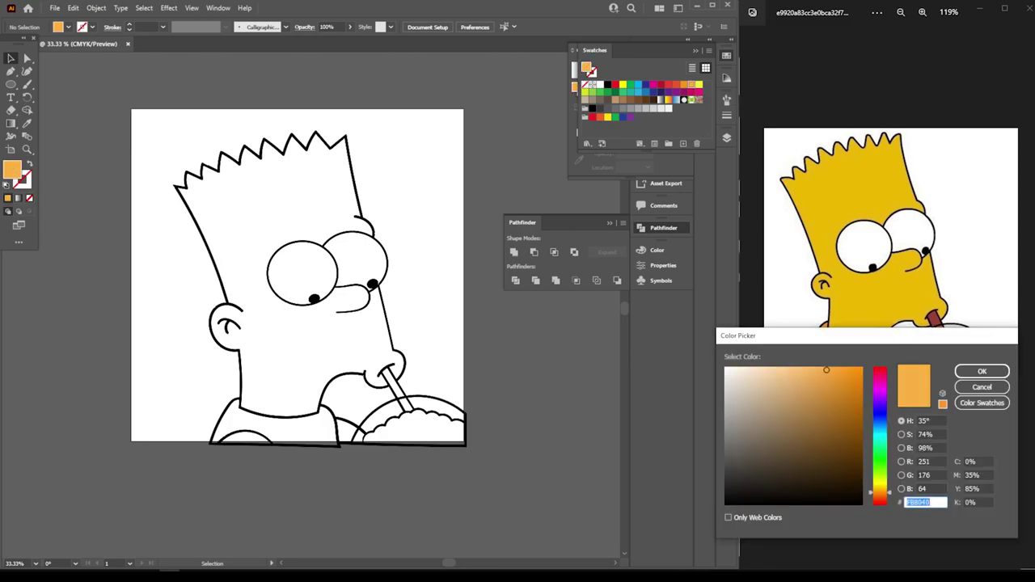
type("F9D641")
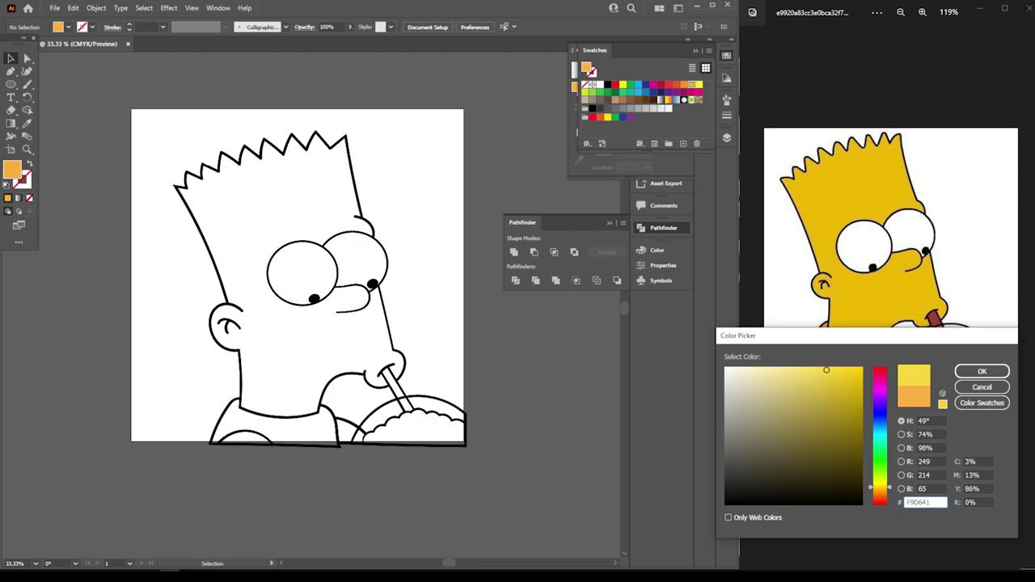
type("F9BB41")
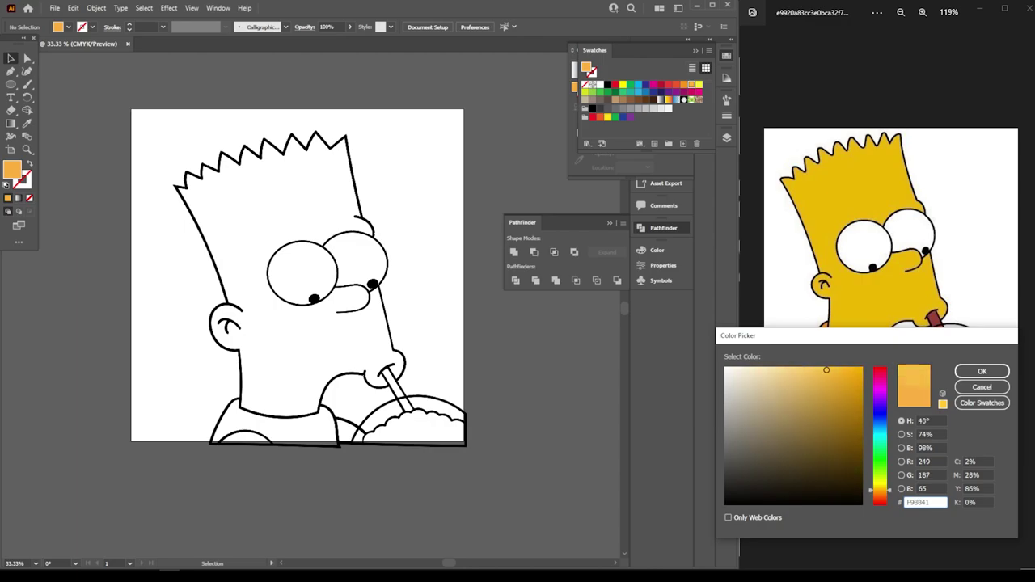
left_click_drag(826, 370, 815, 368)
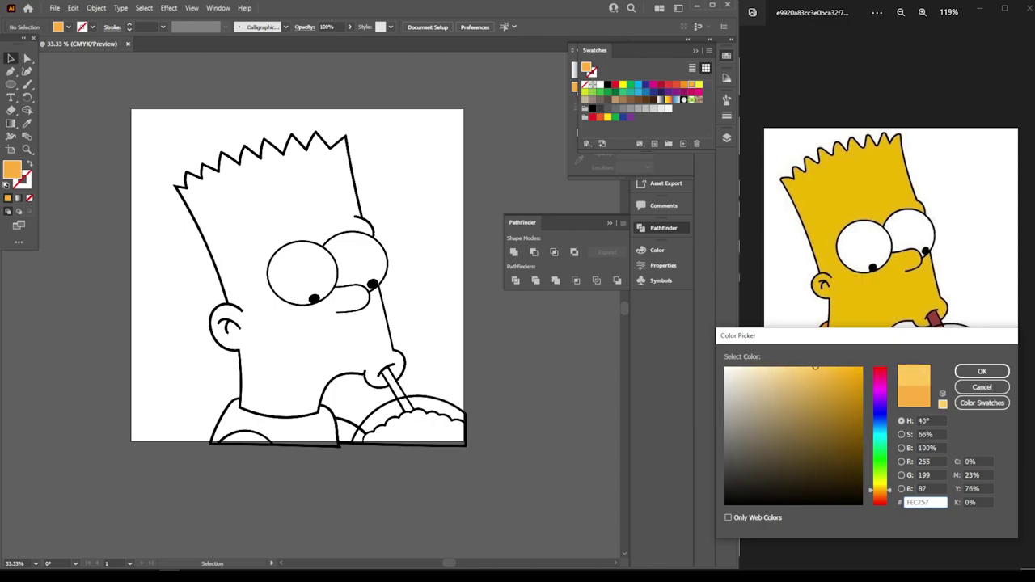
left_click(982, 372)
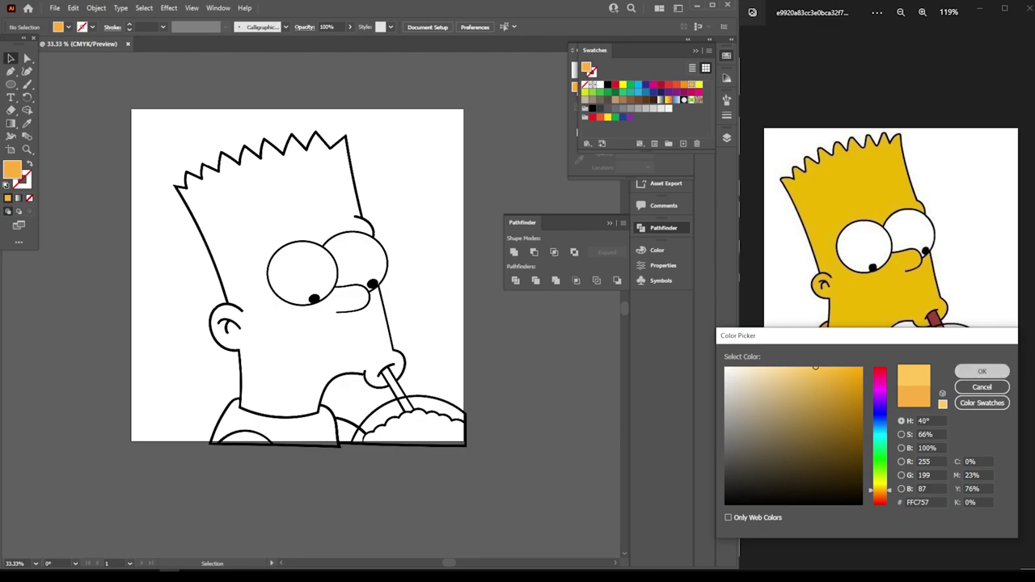
mouse_move(11, 84)
left_mouse_down()
mouse_move(36, 97)
mouse_move(65, 84)
left_mouse_up()
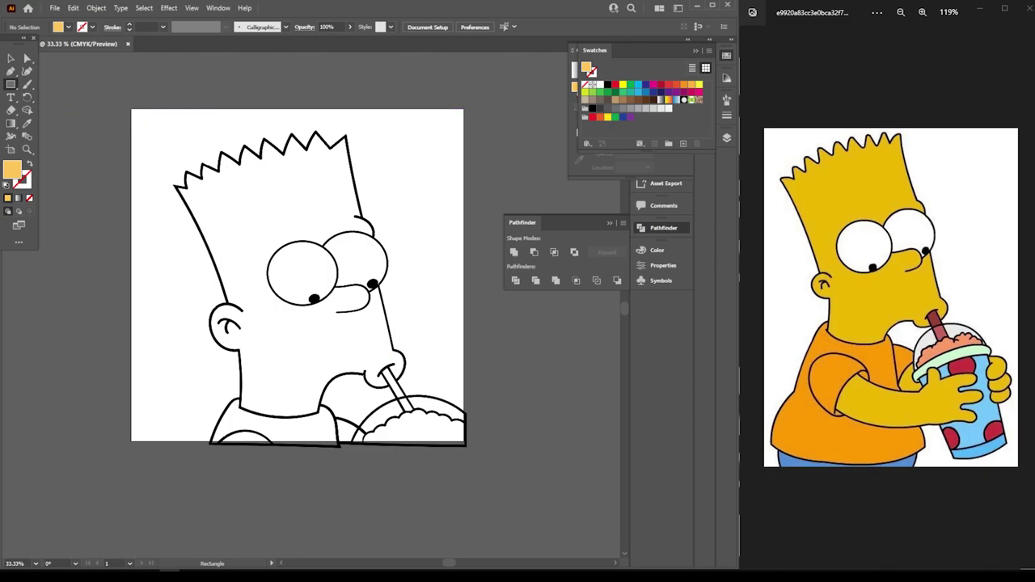
Draw a pale orange rectangle over the whole drawing and send it behind the outlines
left_click(726, 137)
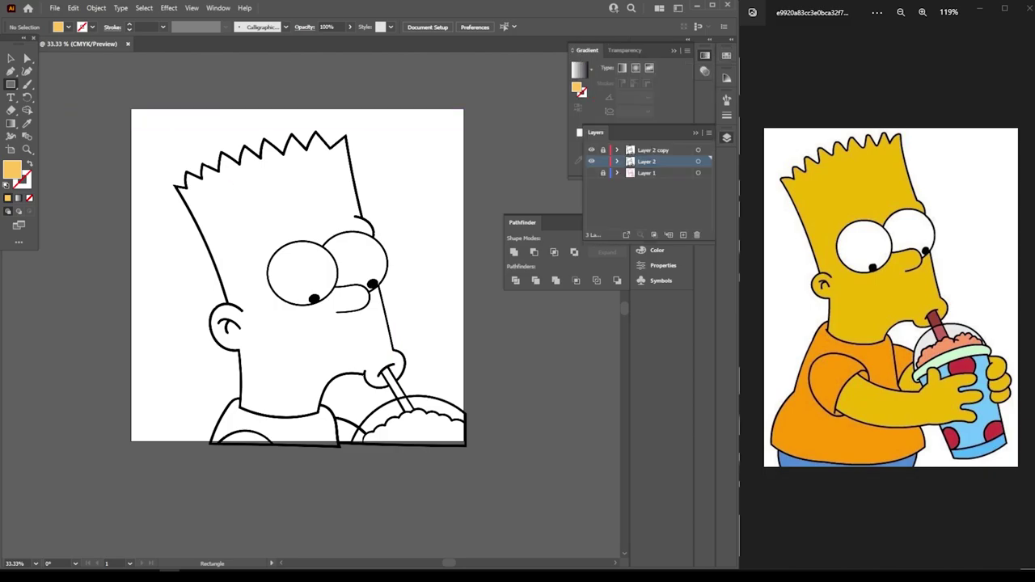
left_click_drag(134, 124, 503, 471)
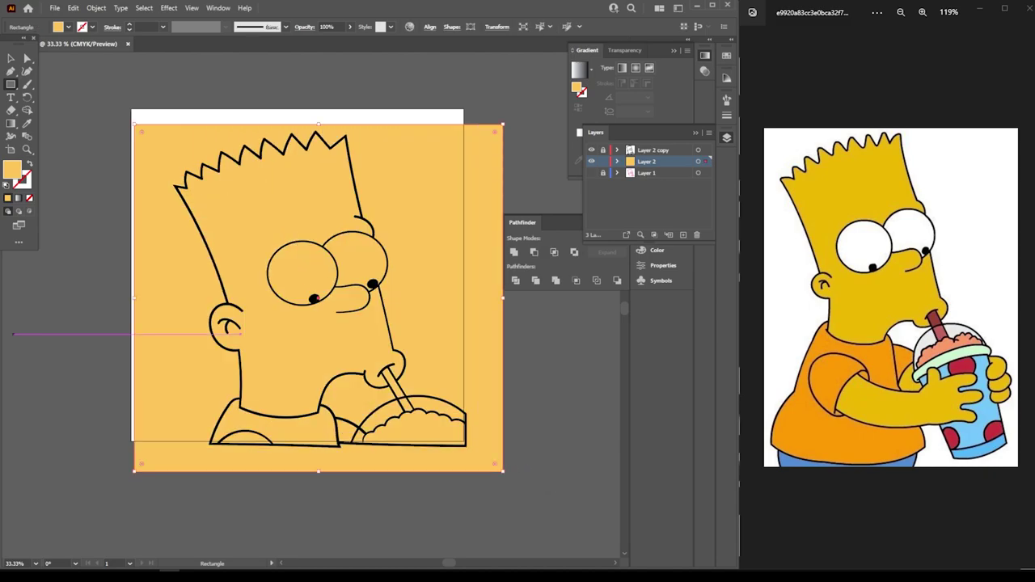
key("v")
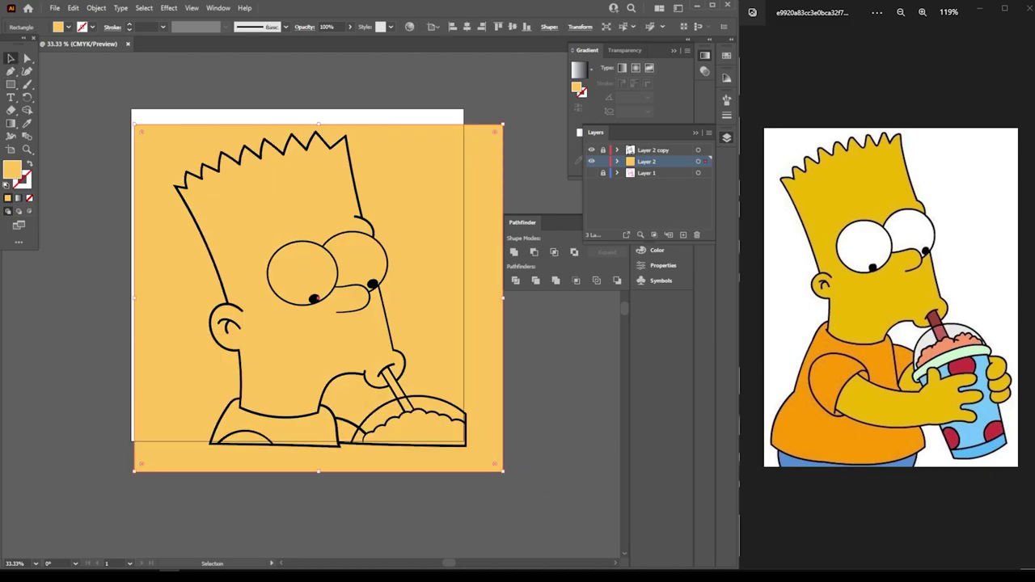
right_click(405, 234)
mouse_move(435, 484)
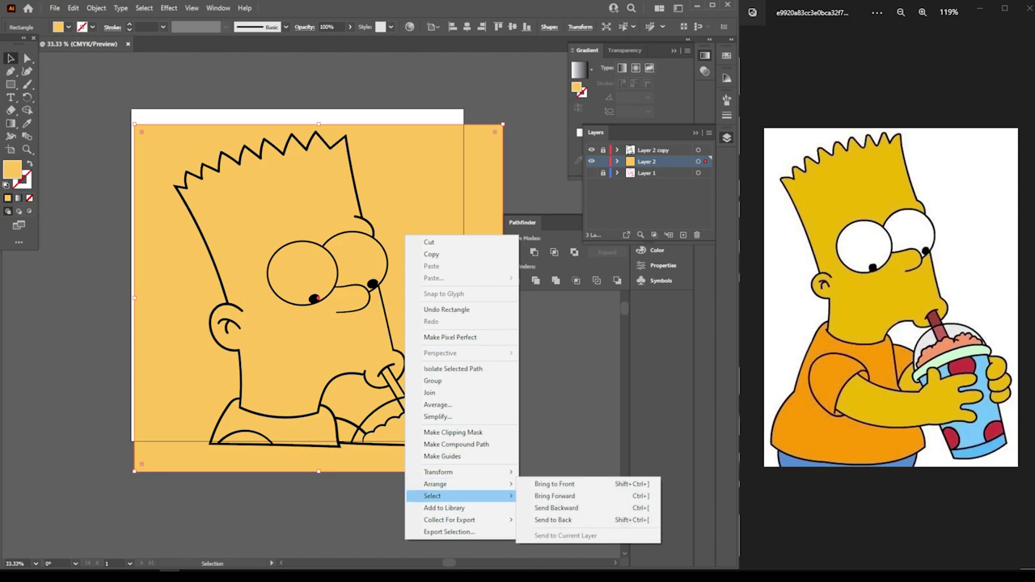
left_click(554, 520)
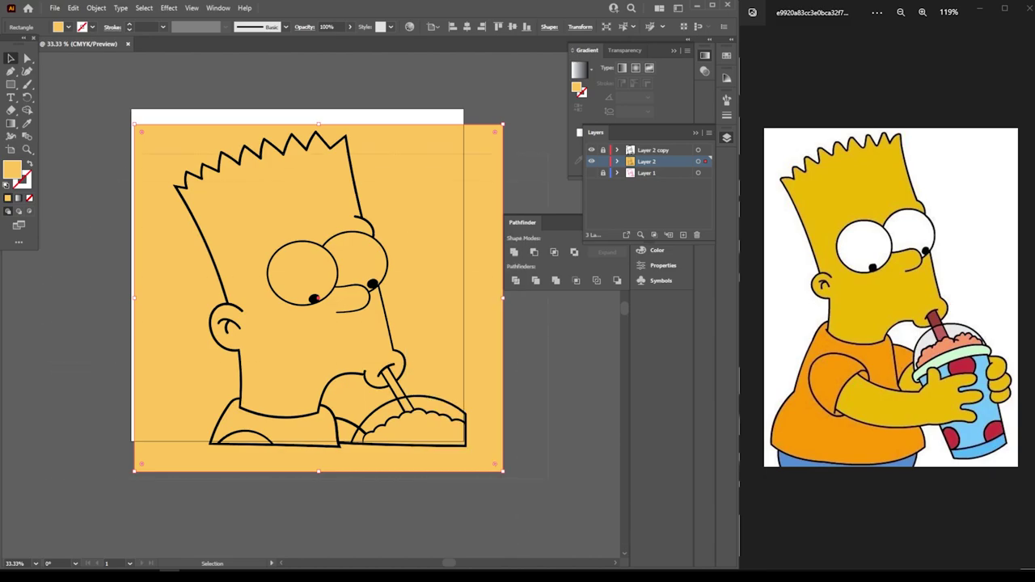
Merge the outlines with the orange rectangle, isolate the group and delete the outer background piece
key("ctrl+a")
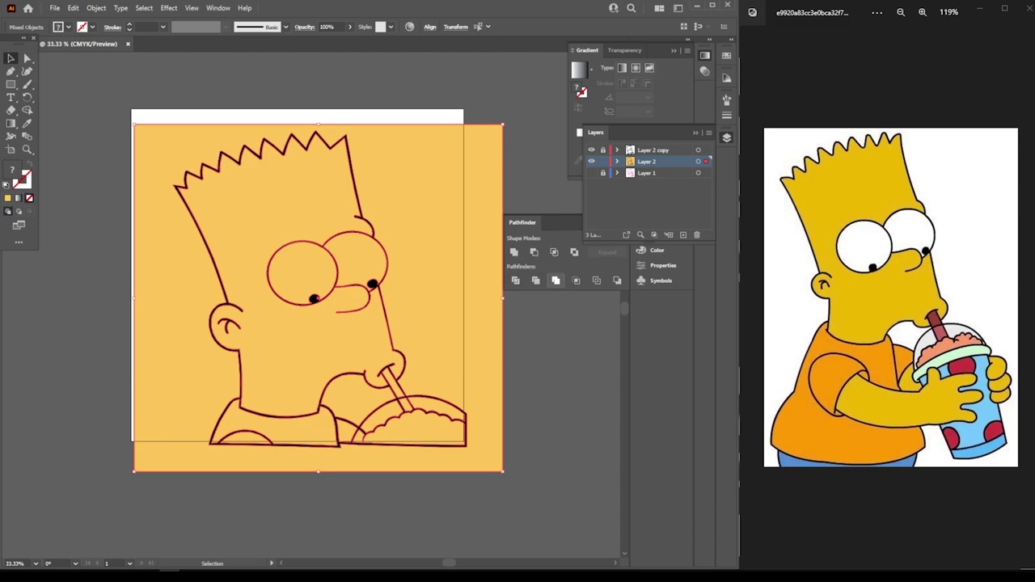
left_click(556, 280)
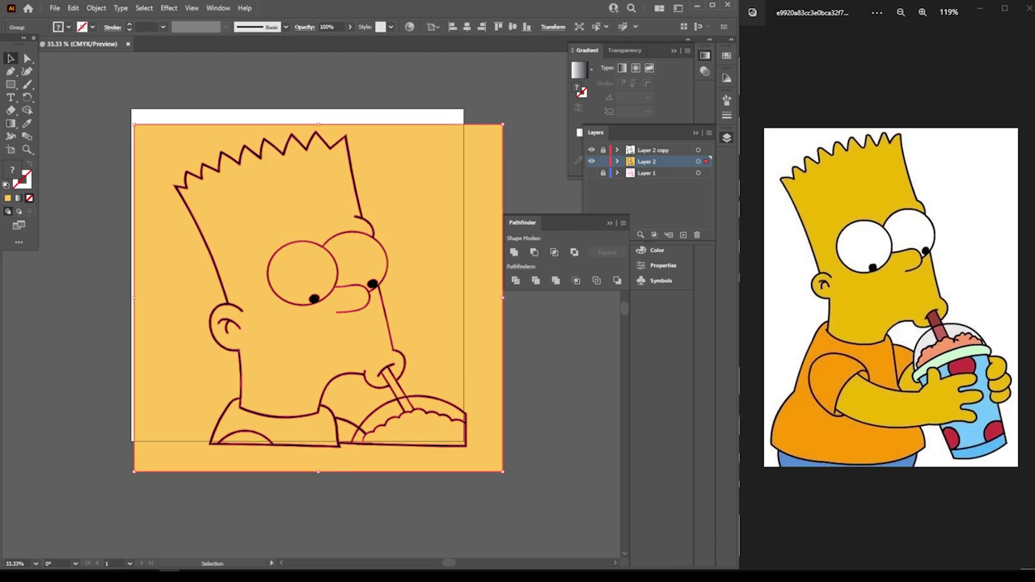
right_click(423, 229)
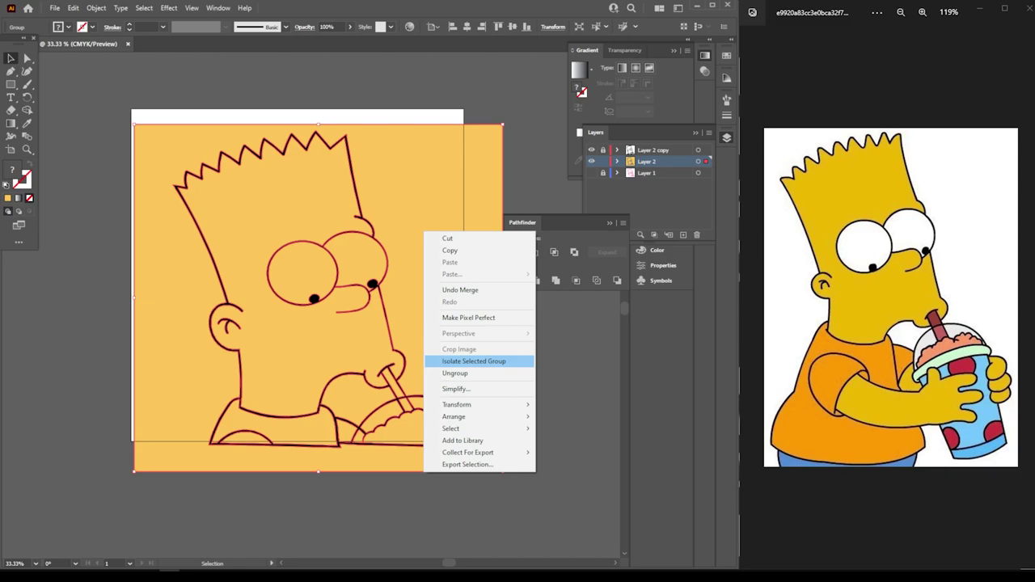
left_click(478, 361)
key("ctrl+a")
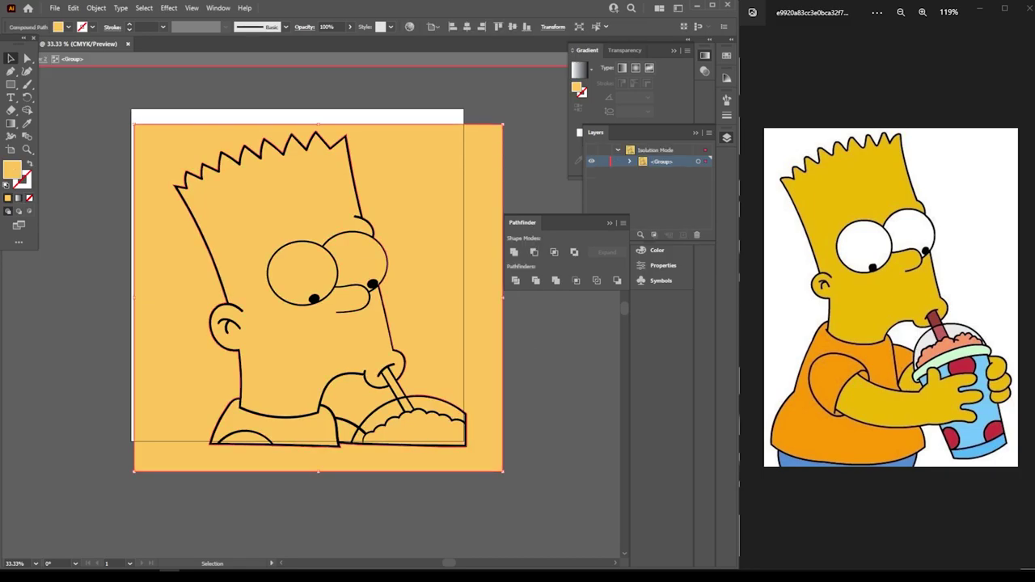
key("ctrl+7")
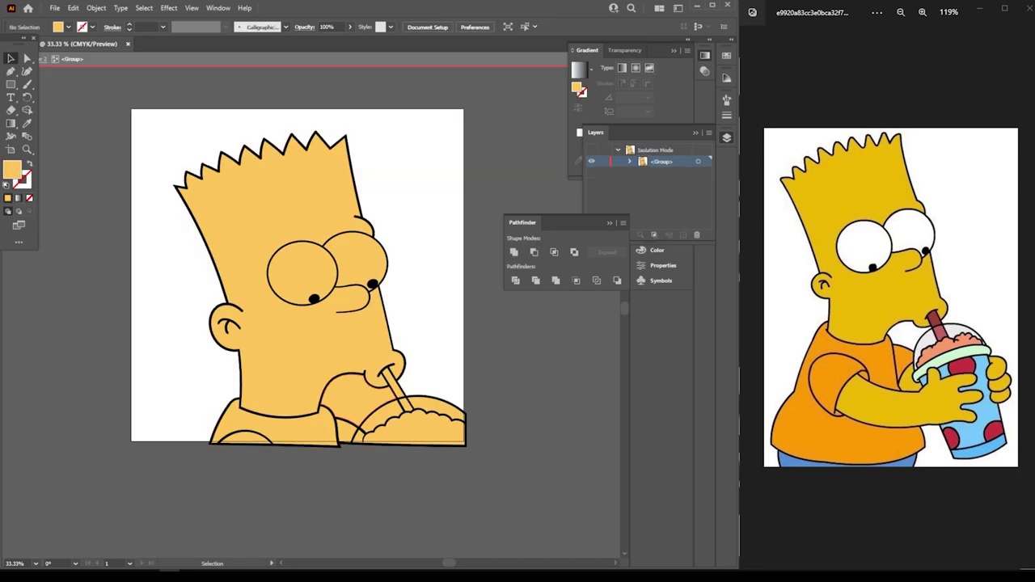
key("ctrl+shift+a")
Zoom in on Bart's face and fill both eyes with the white swatch
scroll(299, 266, "down", 1)
key("ctrl+equal")
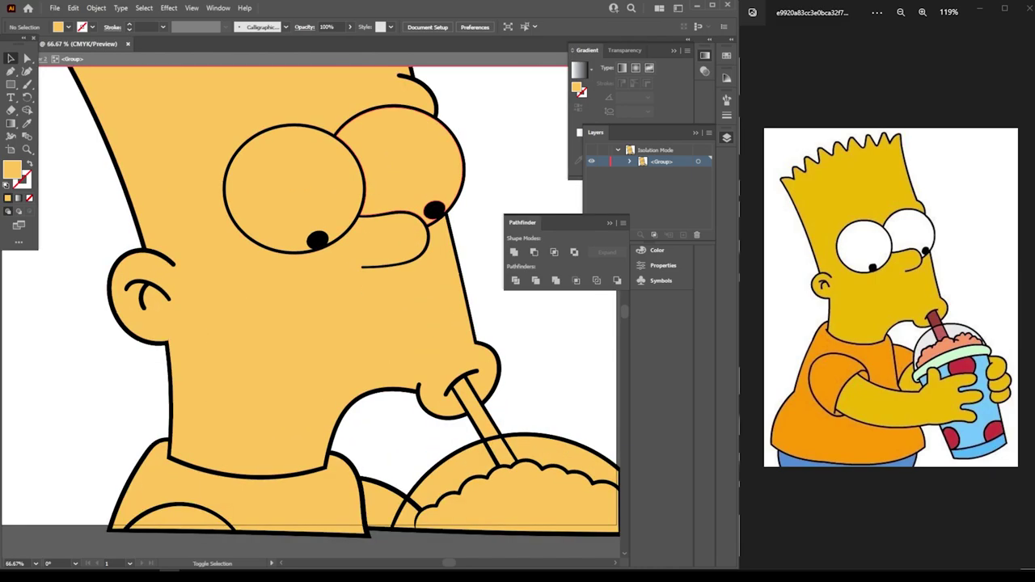
left_click(436, 130)
left_click(275, 161, "shift")
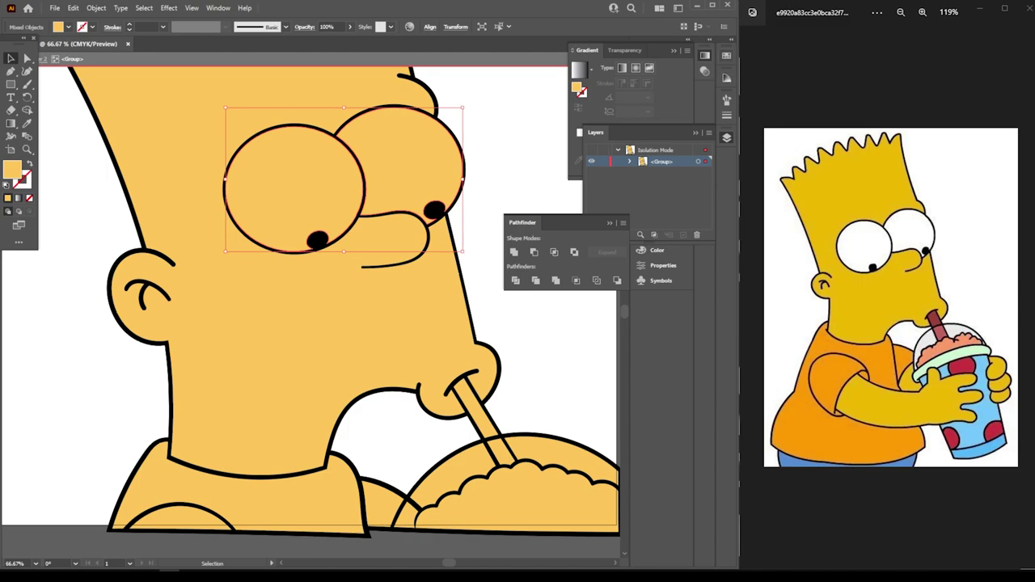
left_click(726, 77)
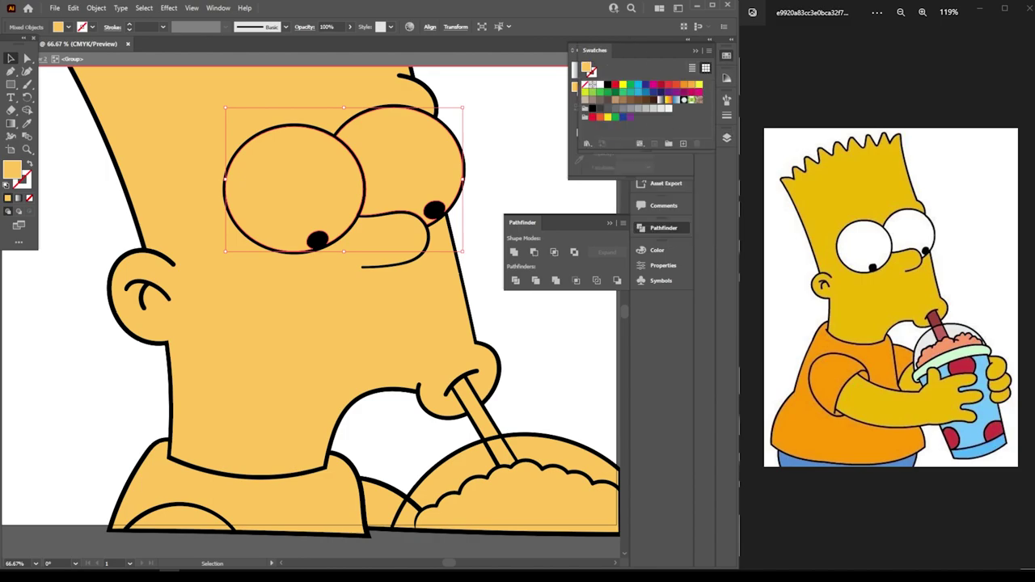
left_click(599, 84)
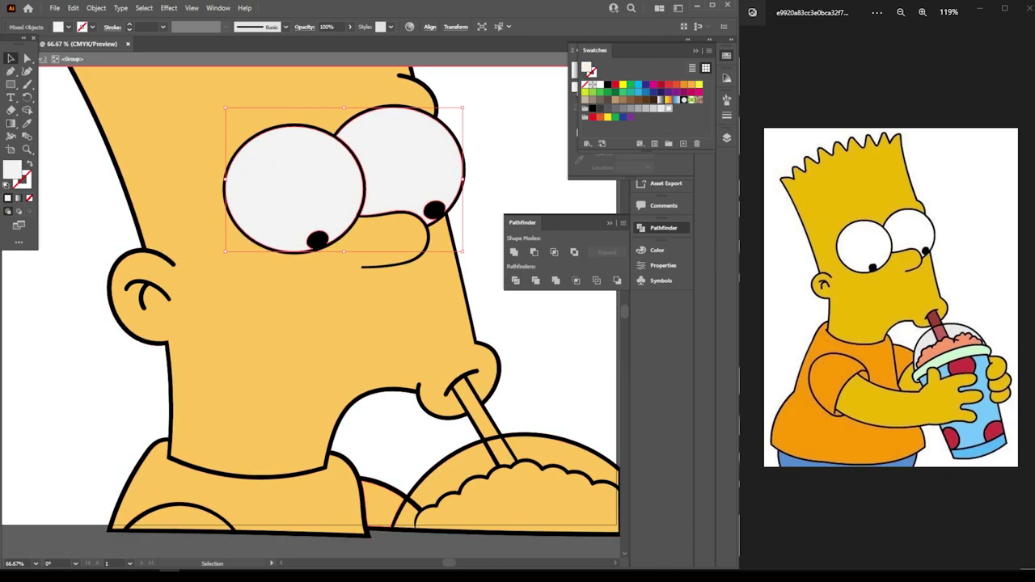
left_click(380, 500)
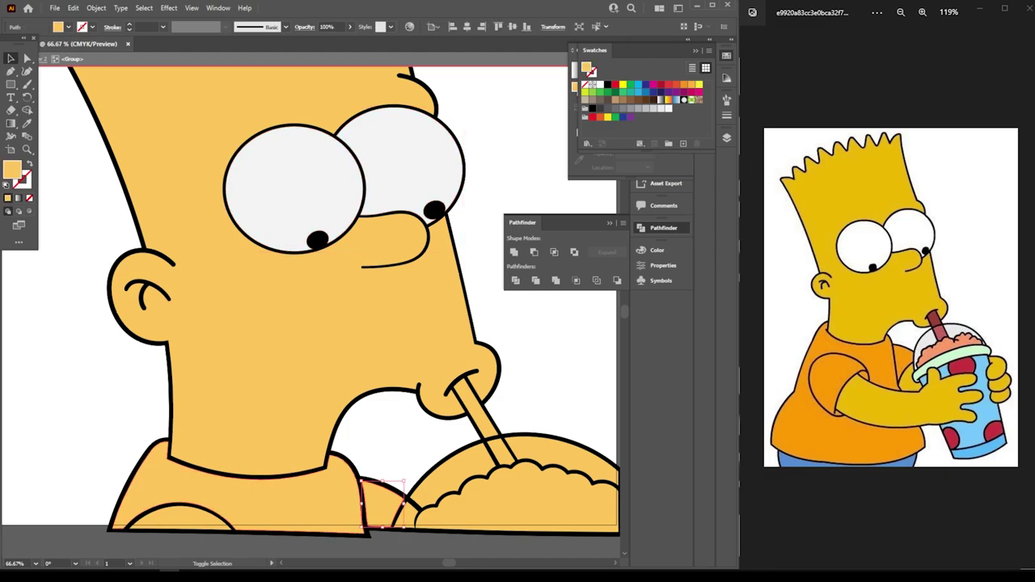
Fill both shirt pieces with coral orange, hex FF7D43
left_click(324, 494, "shift")
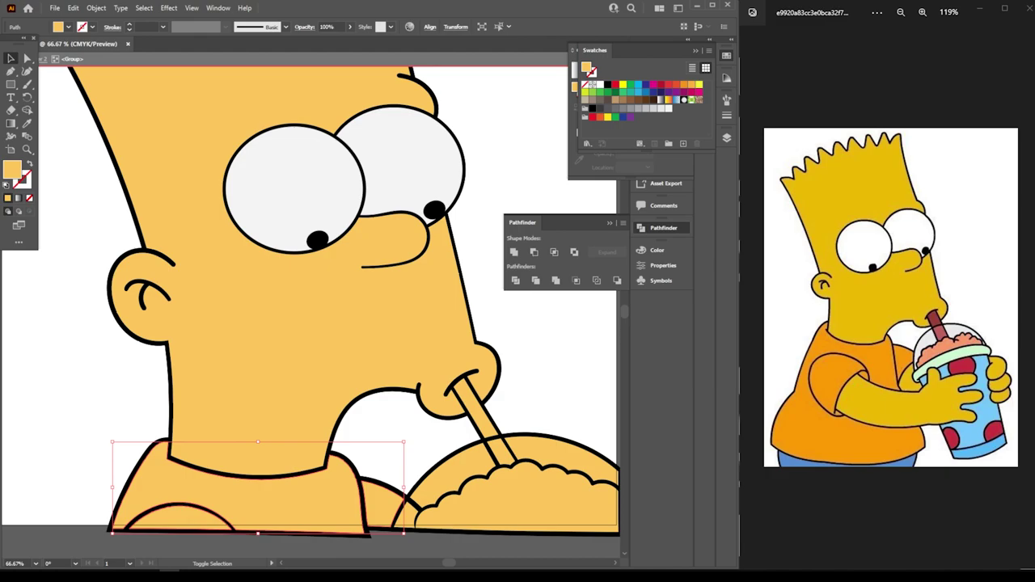
left_click(676, 84)
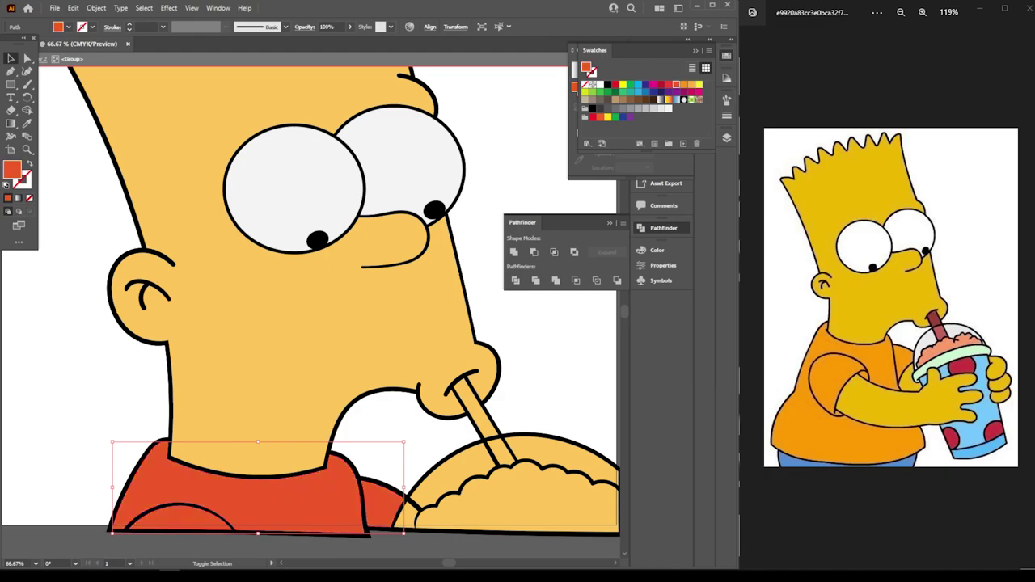
double_click(11, 168)
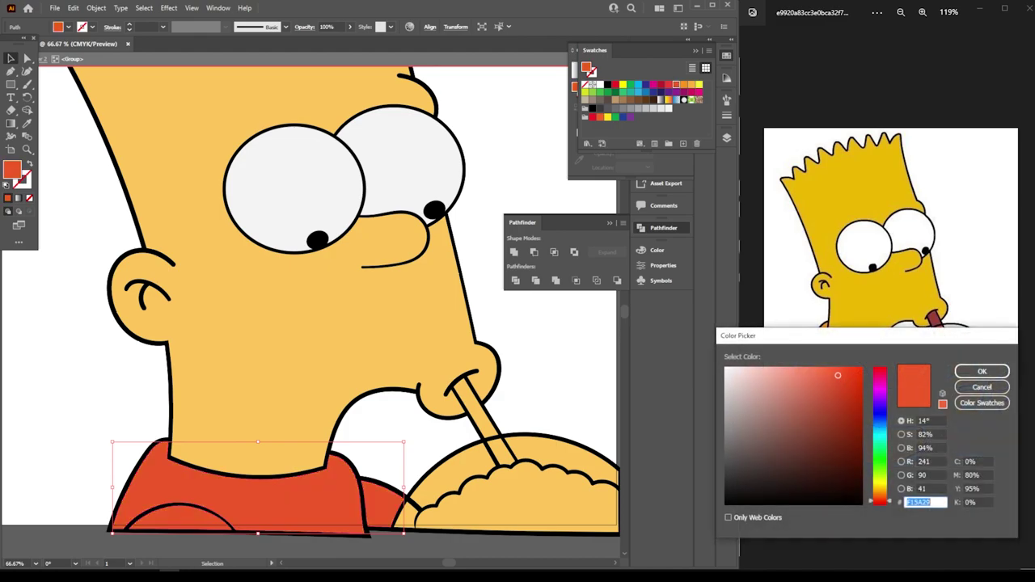
type("FF6C45")
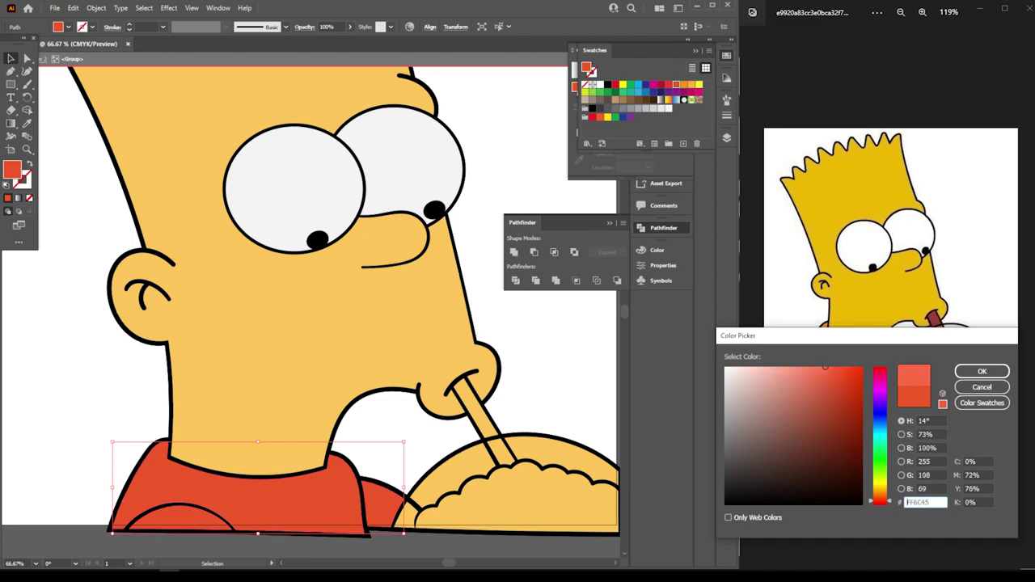
type("FF7D43")
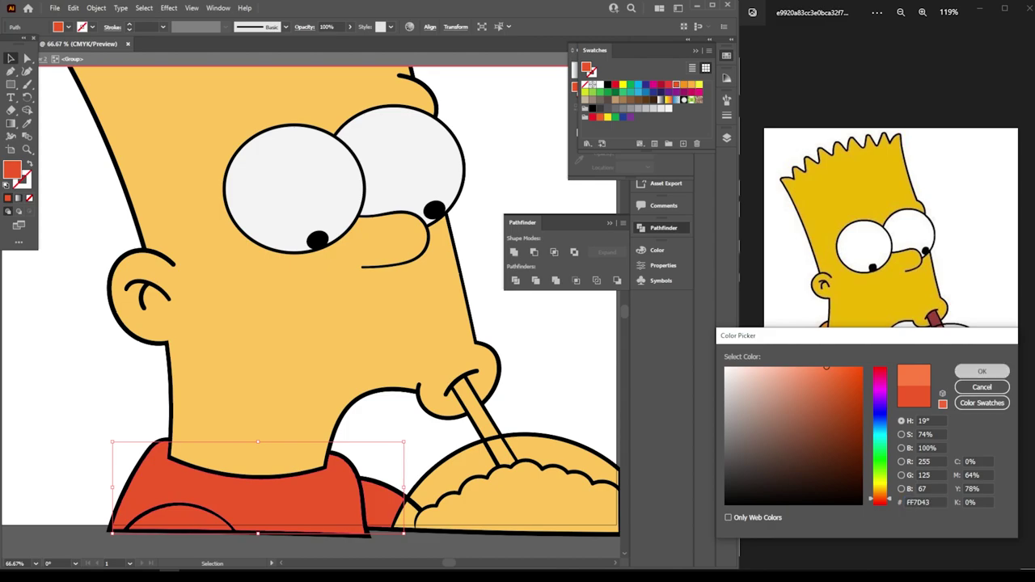
left_click(982, 371)
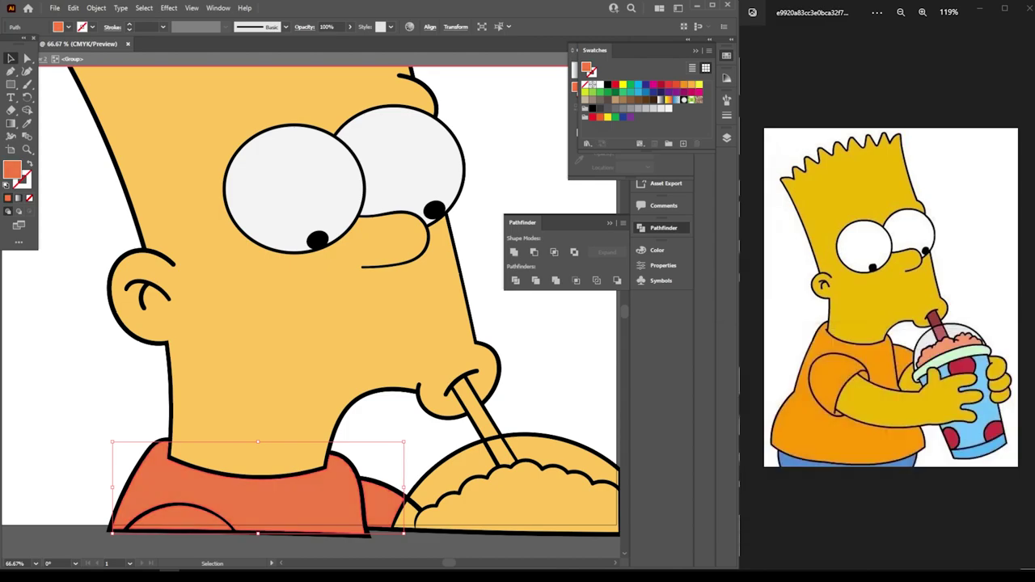
key("ctrl+shift+a")
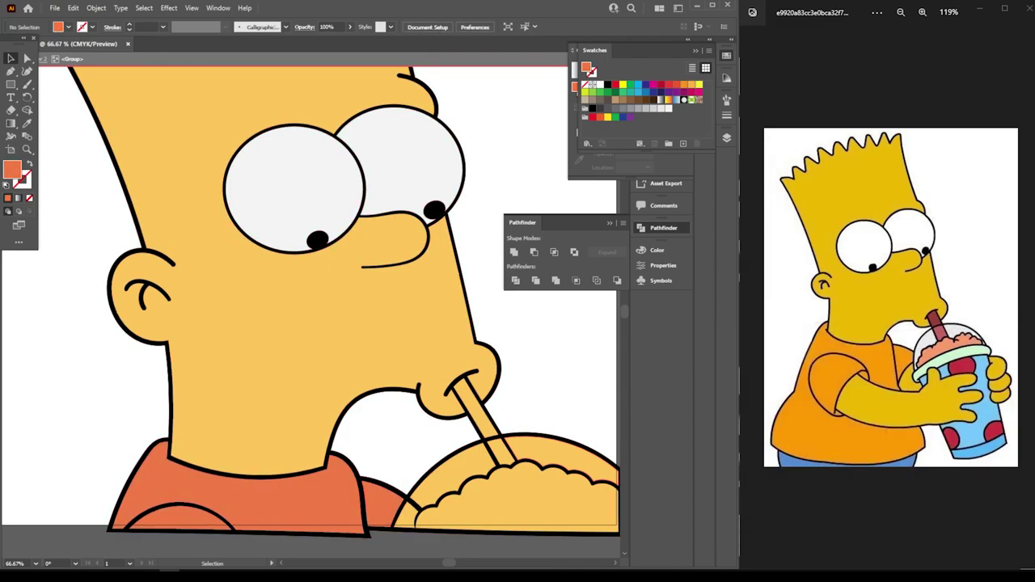
Fill the top of the slushie cup with light blue, hex B6DEFF
left_click(485, 485)
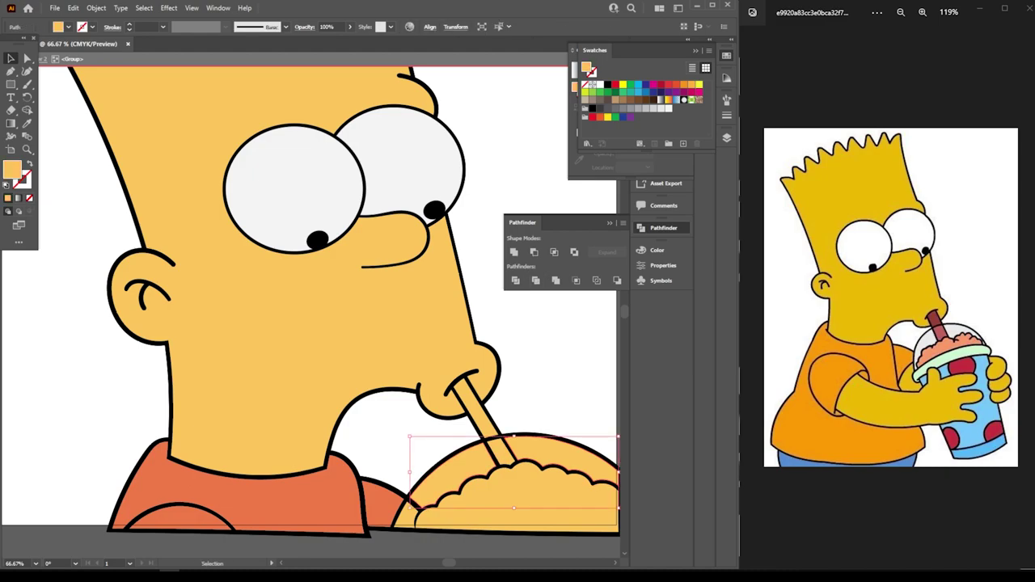
left_click(646, 108)
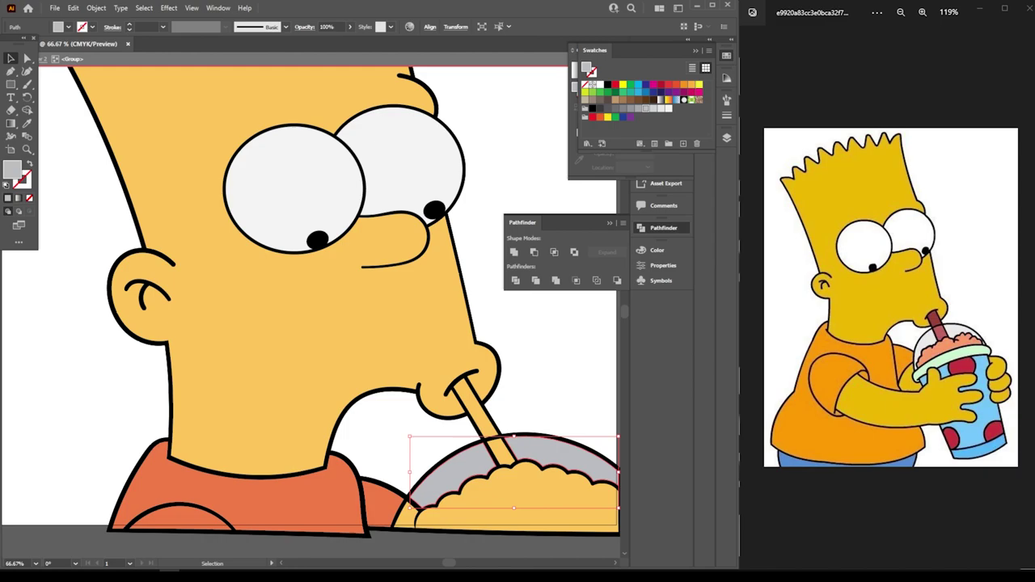
double_click(12, 168)
type("B6DEFF")
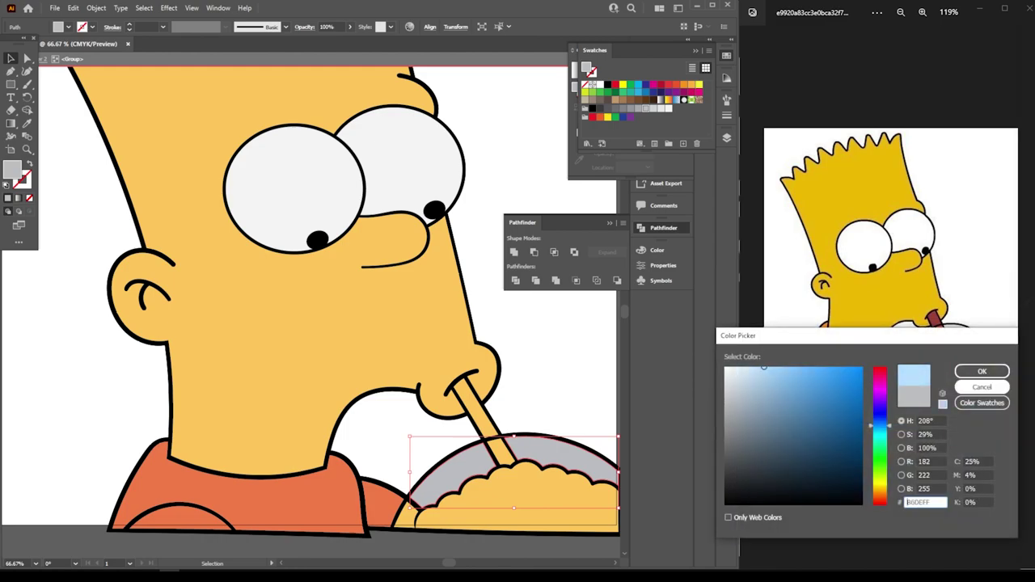
left_click(982, 371)
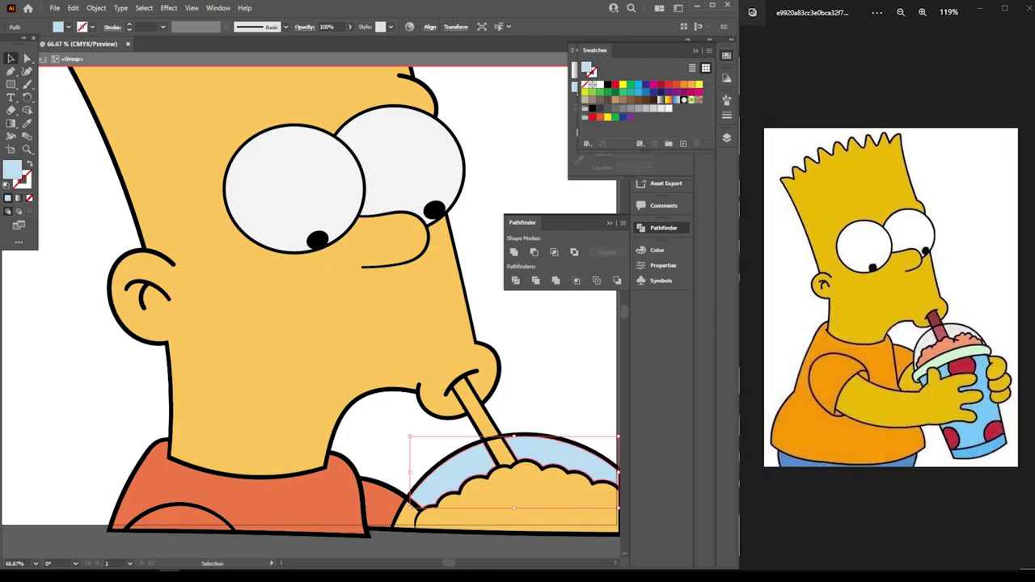
key("ctrl+shift+a")
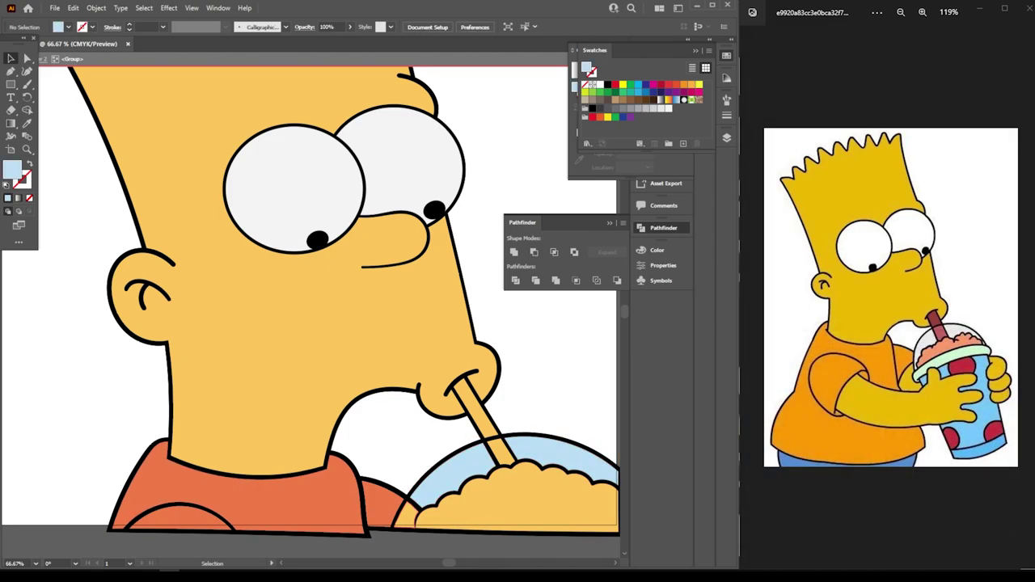
Colour the small piece at the cup's left edge a darker orange, based on FFB45A
left_click_drag(417, 503, 401, 526)
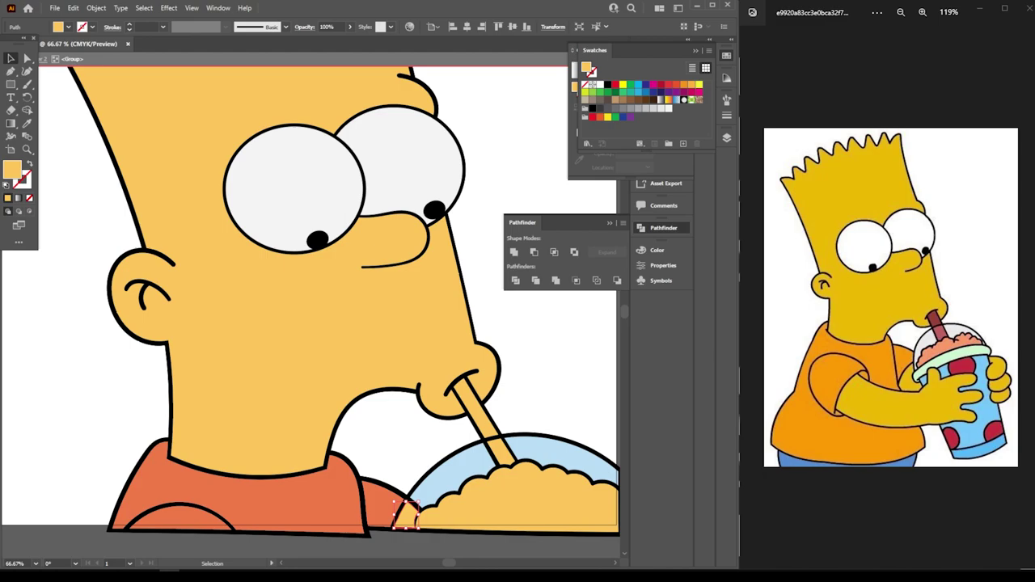
type("FFB45A")
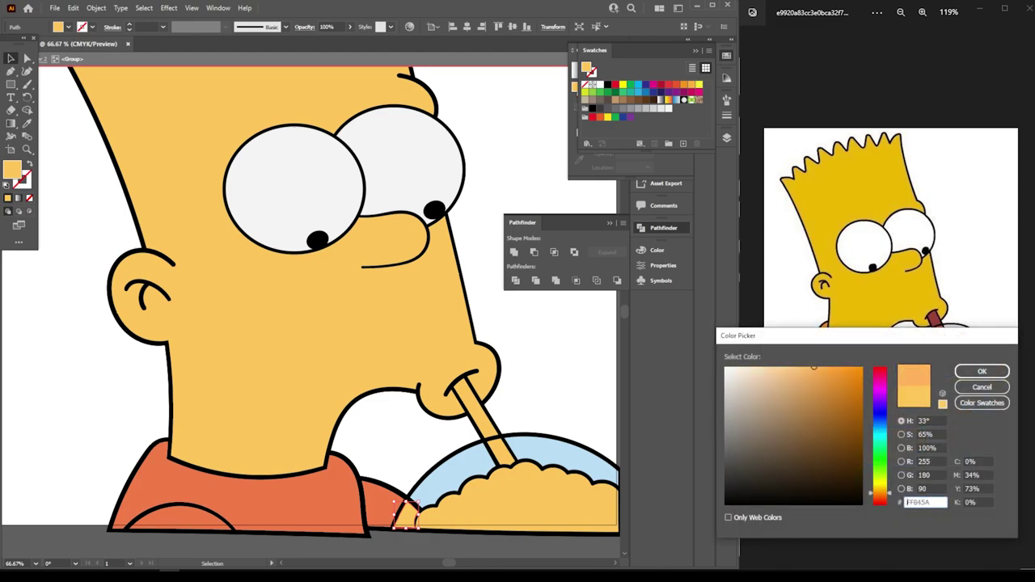
left_click_drag(801, 393, 817, 383)
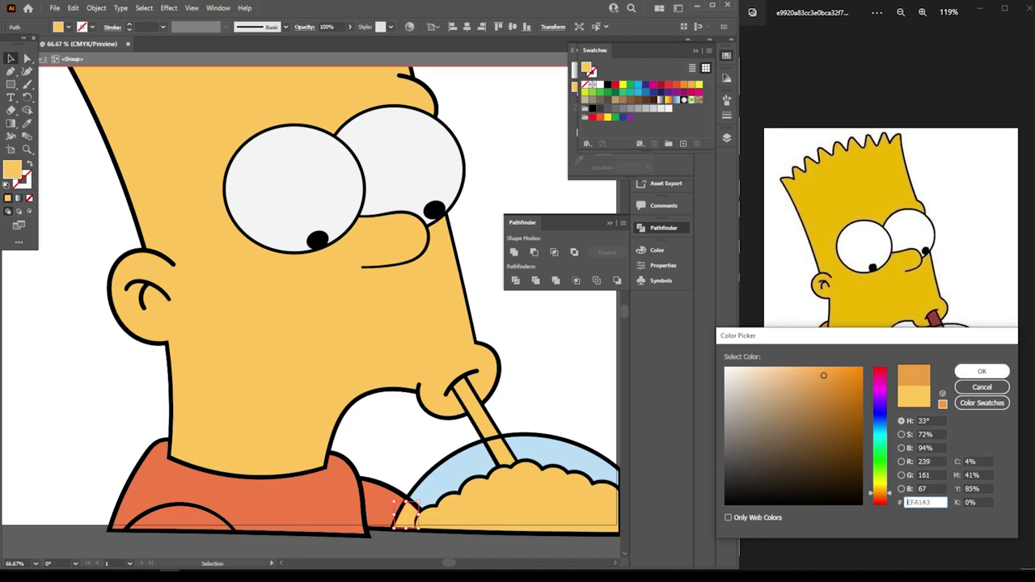
left_click(982, 371)
key("ctrl+shift+a")
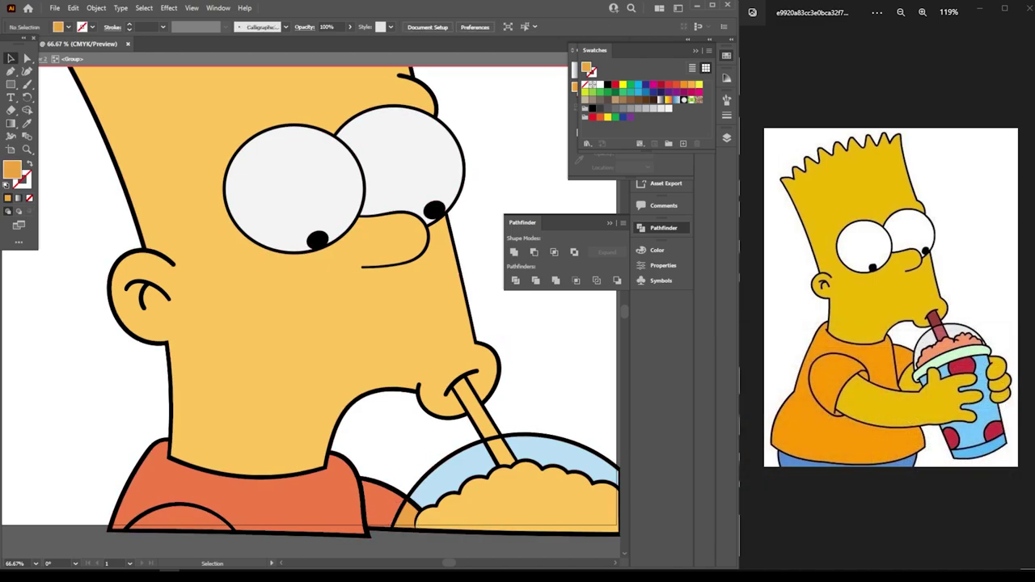
Make the foam on top of the cup magenta
left_click(582, 509)
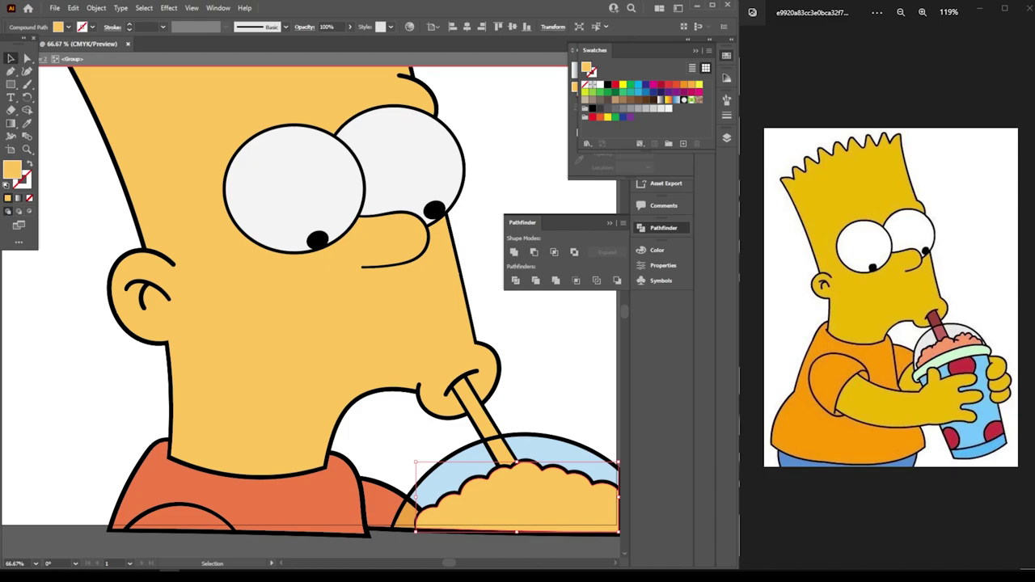
left_click(654, 84)
key("ctrl+shift+a")
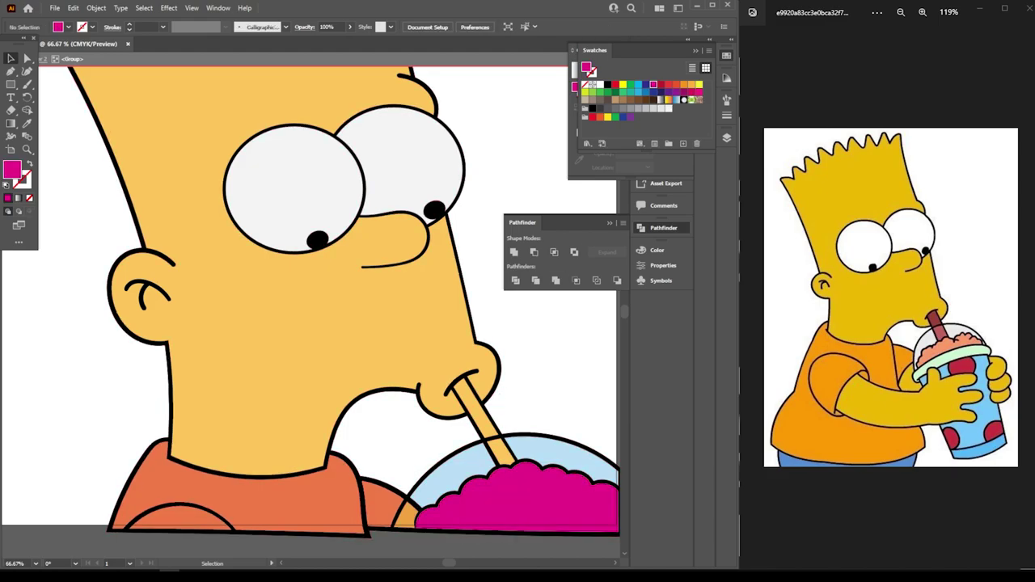
Colour both straw pieces dark red
left_click(489, 429)
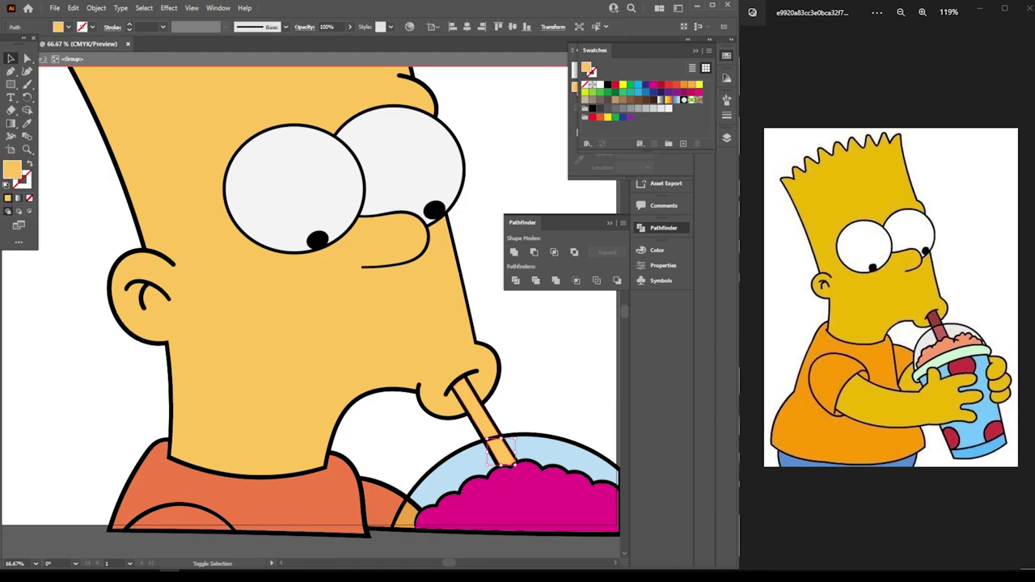
key("ctrl+shift+a")
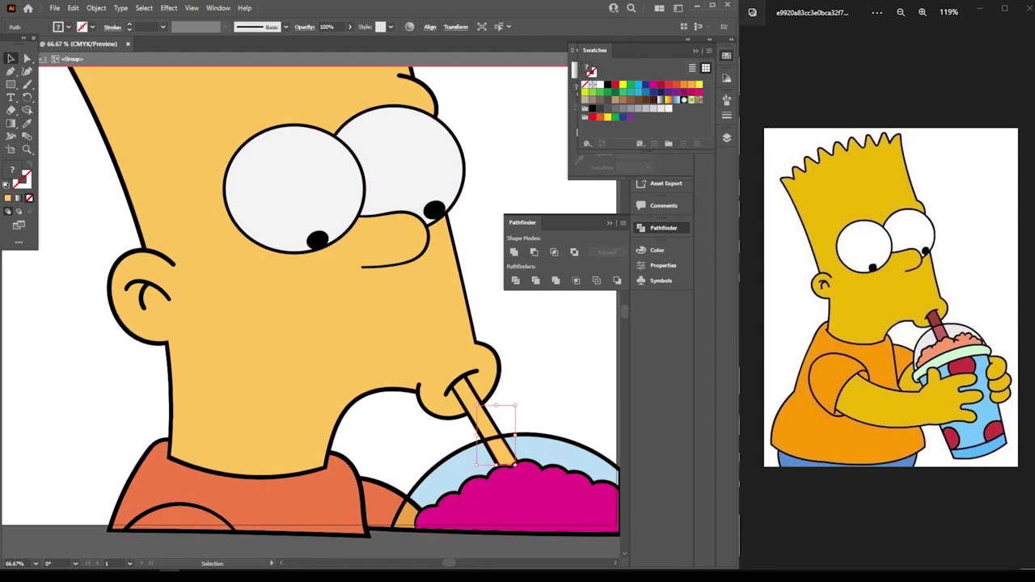
left_click(477, 404, "shift")
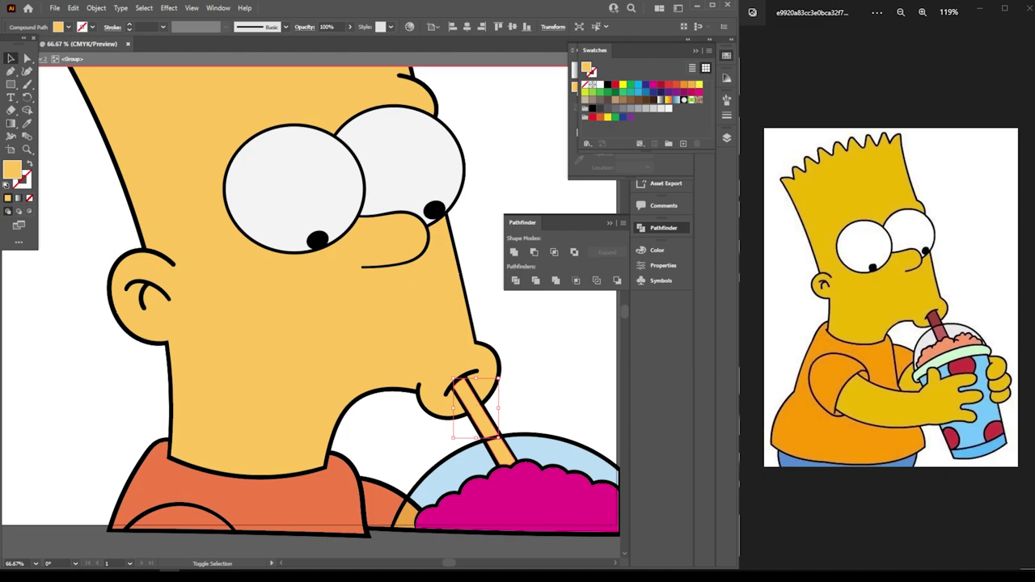
left_click(503, 449, "shift")
left_click(661, 84)
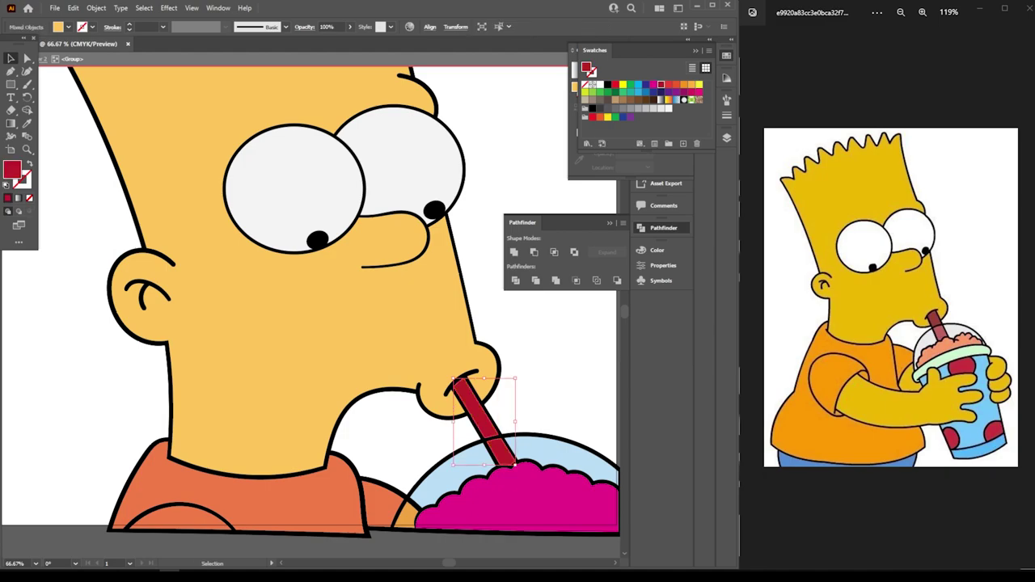
key("ctrl+shift+a")
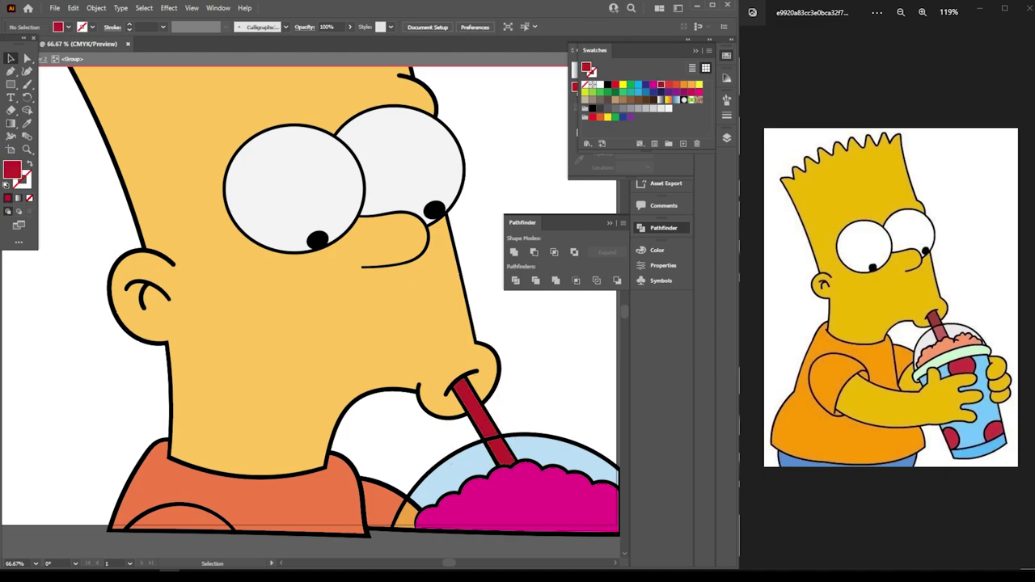
key("ctrl+minus")
key("ctrl+minus")
key("ctrl+minus")
Leave the isolated group and lock Layer 2 to protect Bart's artwork
key("ctrl+plus")
key("ctrl+plus")
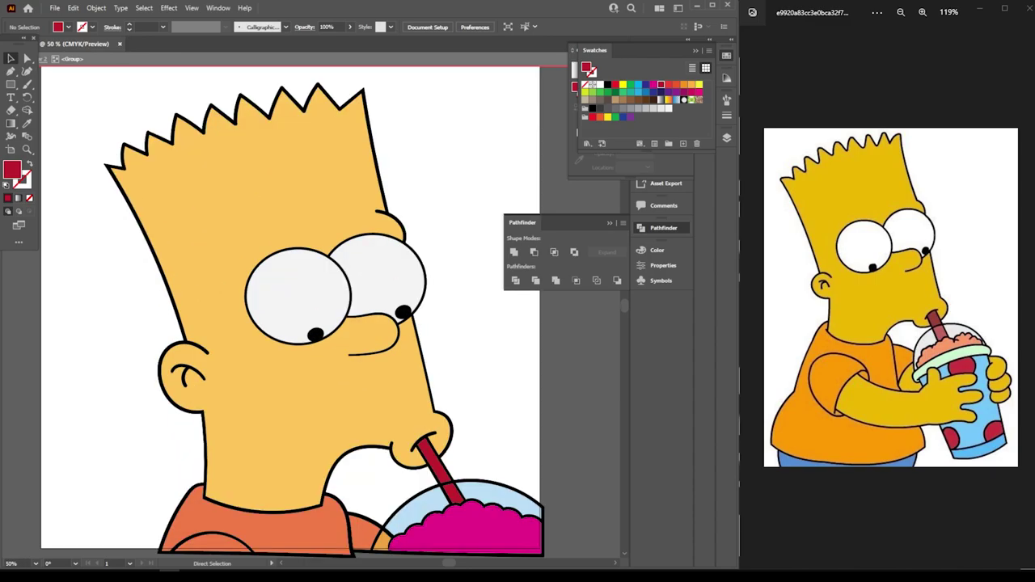
key("ctrl+minus")
key("ctrl+plus")
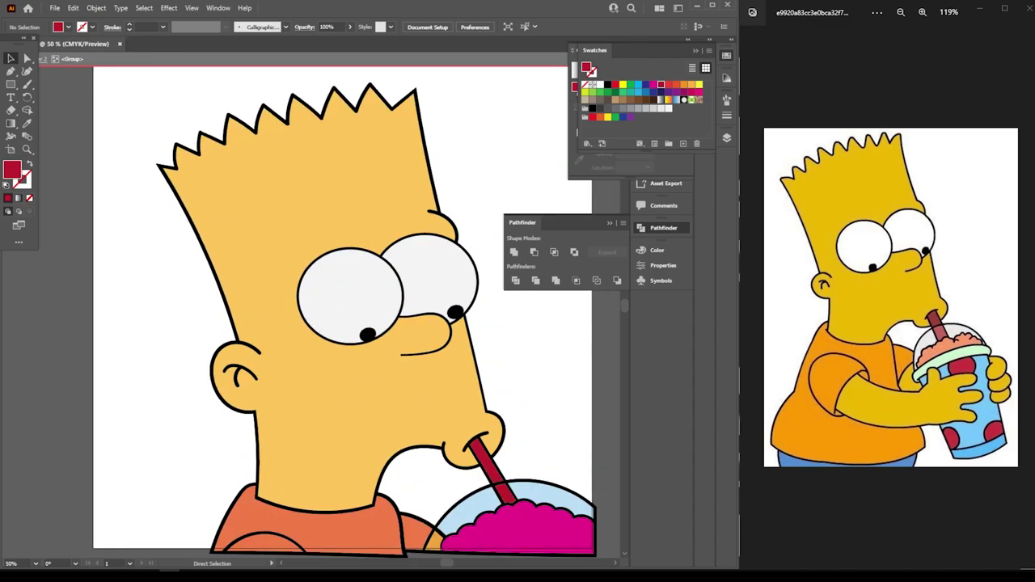
scroll(339, 308, "right", 1)
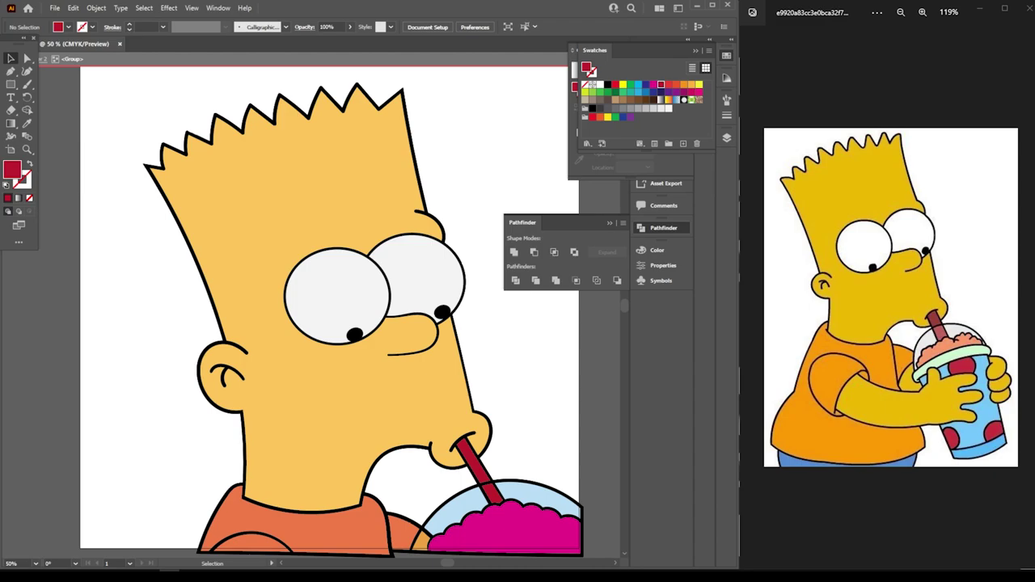
key("ctrl+F9")
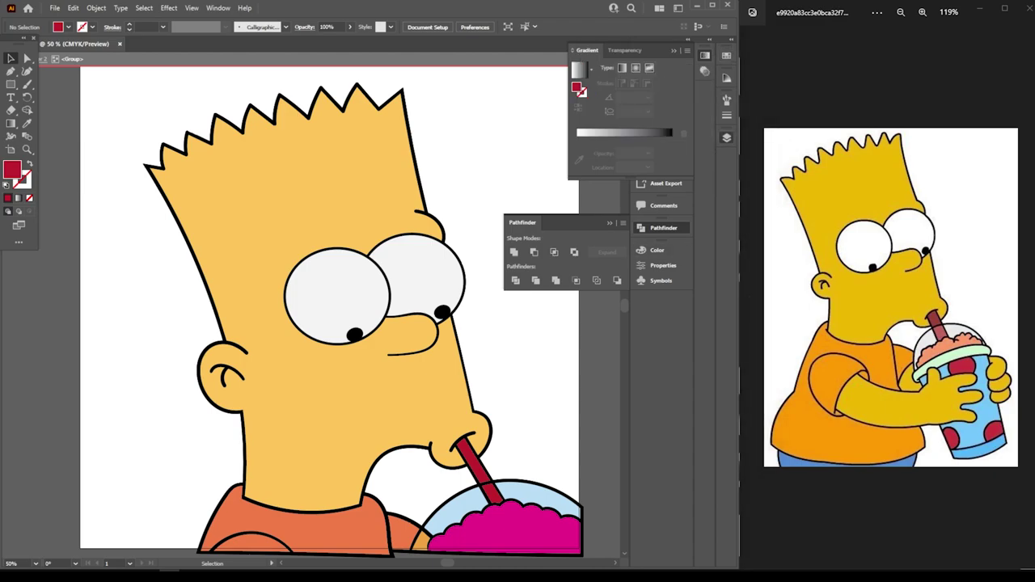
key("F7")
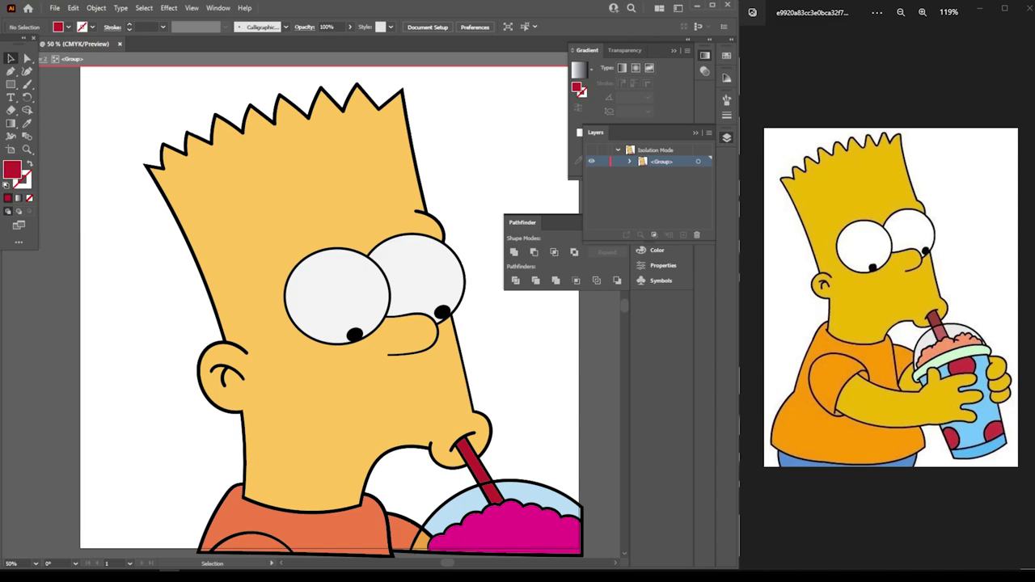
key("Escape")
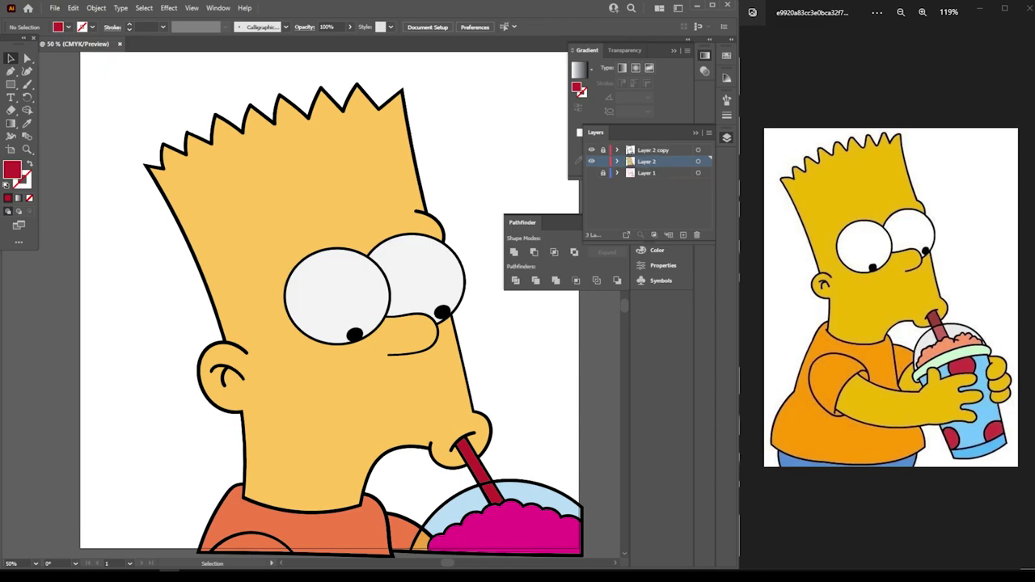
left_click(603, 162)
Add a new Layer 4 below Layer 2 and set the fill to a blue swatch
left_click(683, 234)
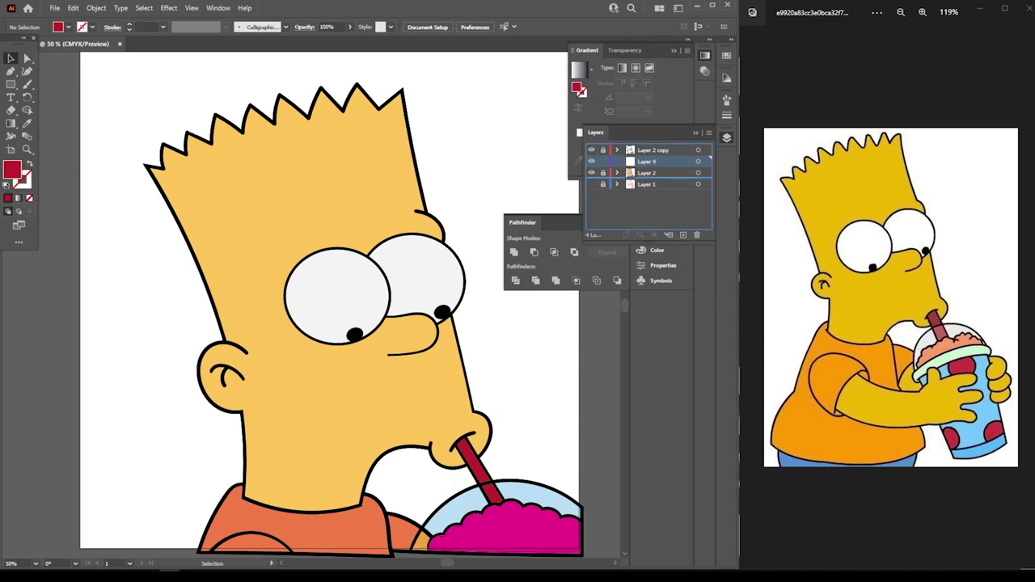
left_click_drag(647, 161, 647, 178)
key("ctrl+minus")
left_click(727, 55)
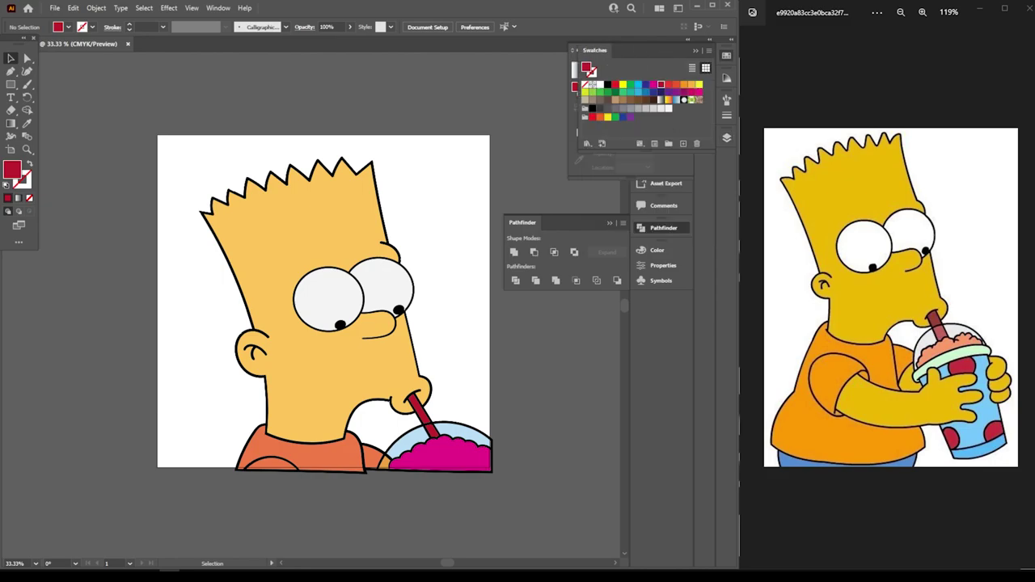
left_click(645, 92)
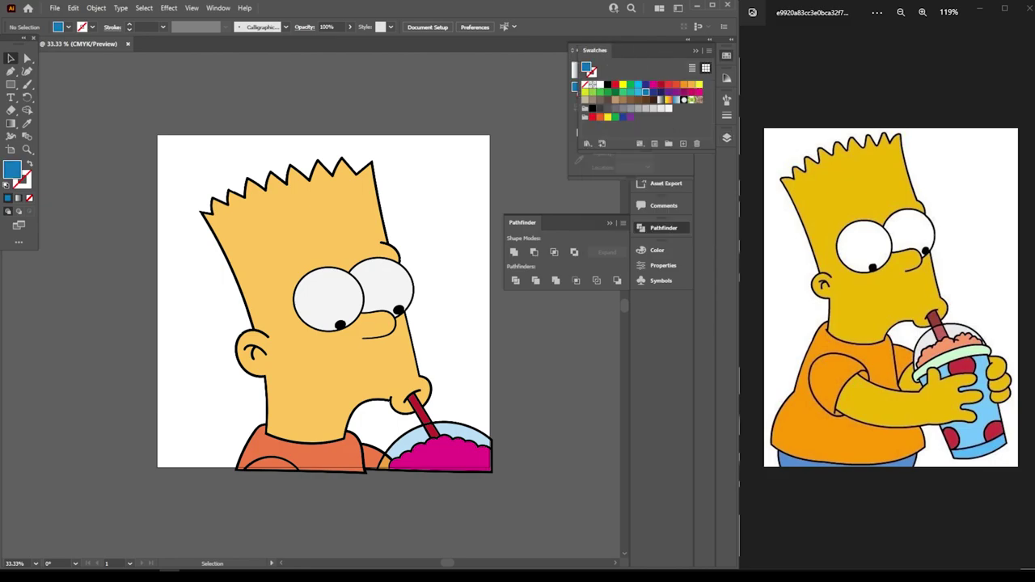
Draw a blue rectangle covering the whole artboard
key("m")
key("ctrl+minus")
left_click_drag(157, 135, 524, 484)
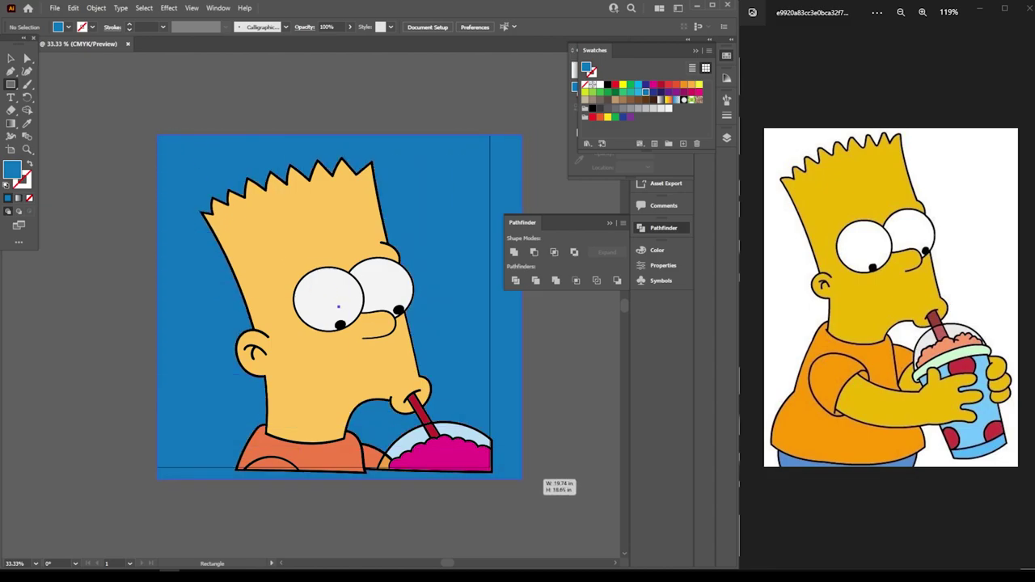
left_click_drag(524, 483, 525, 483)
key("ctrl+plus")
scroll(526, 477, "left", 1)
scroll(526, 477, "left", 1)
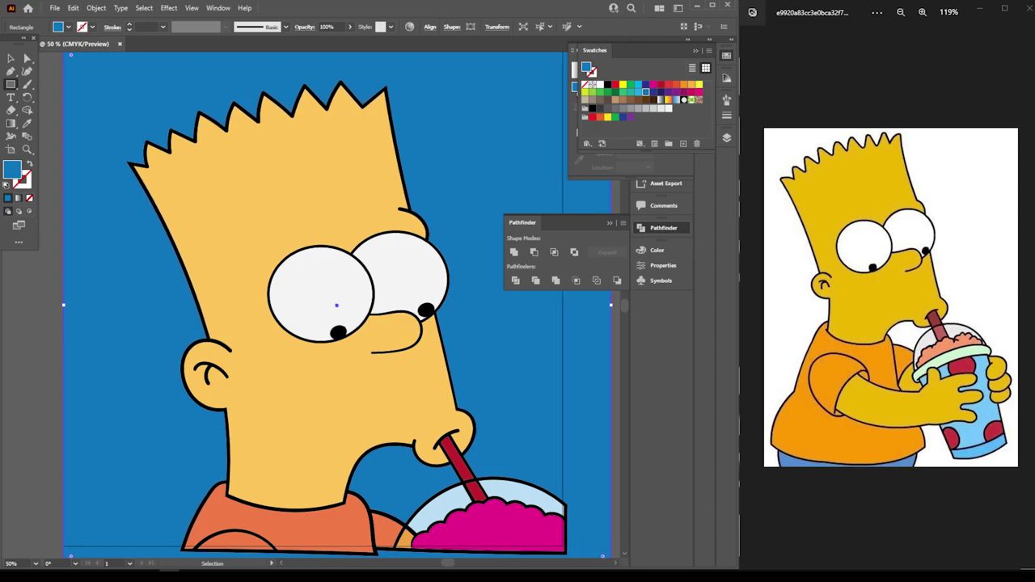